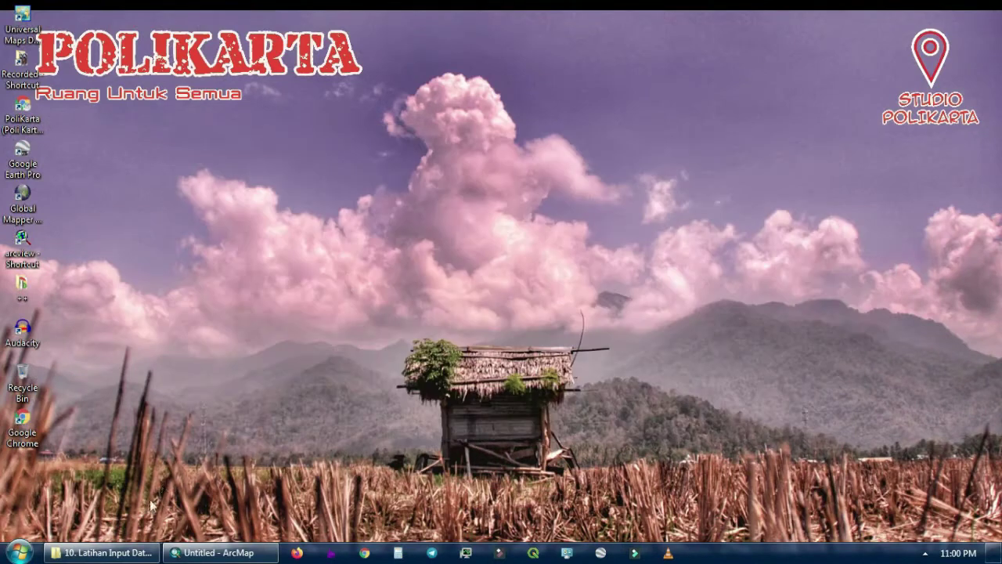
Add Persil_Polygon.shp from the 10. Latihan Input Data Koordinat folder to the ArcMap document as a layer.
left_click(125, 552)
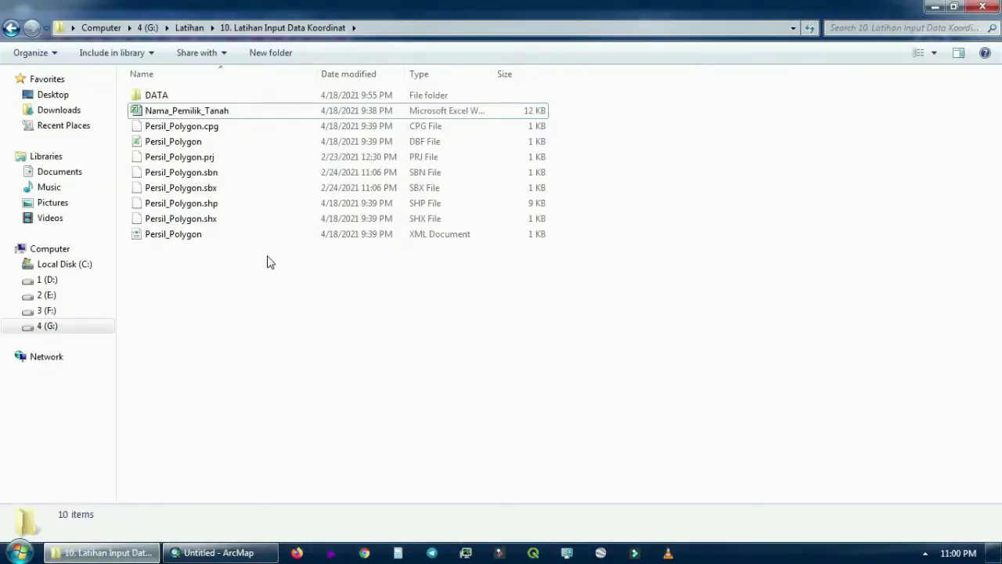
left_click(232, 218)
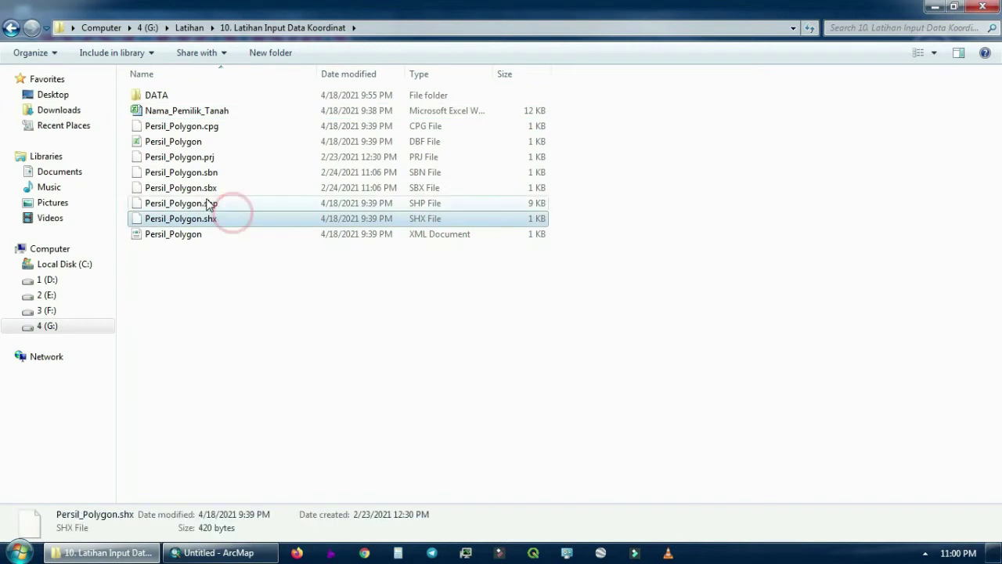
left_click(209, 203)
mouse_move(209, 204)
left_mouse_down()
mouse_move(258, 548)
mouse_move(139, 287)
left_mouse_up()
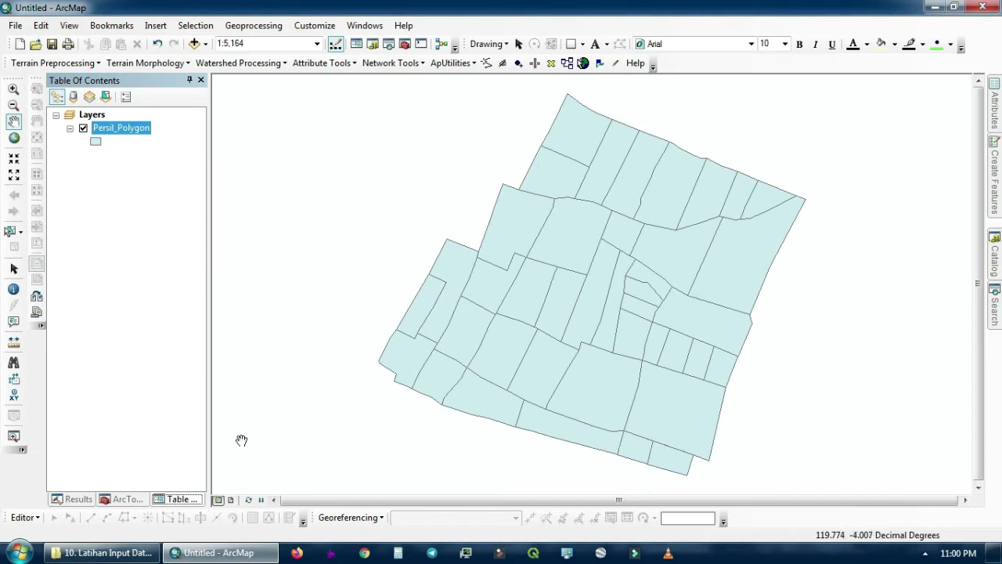
Open the Nama_Pemilik_Tanah workbook from the project folder, check the parcel map in ArcMap and return to the workbook.
left_click(108, 552)
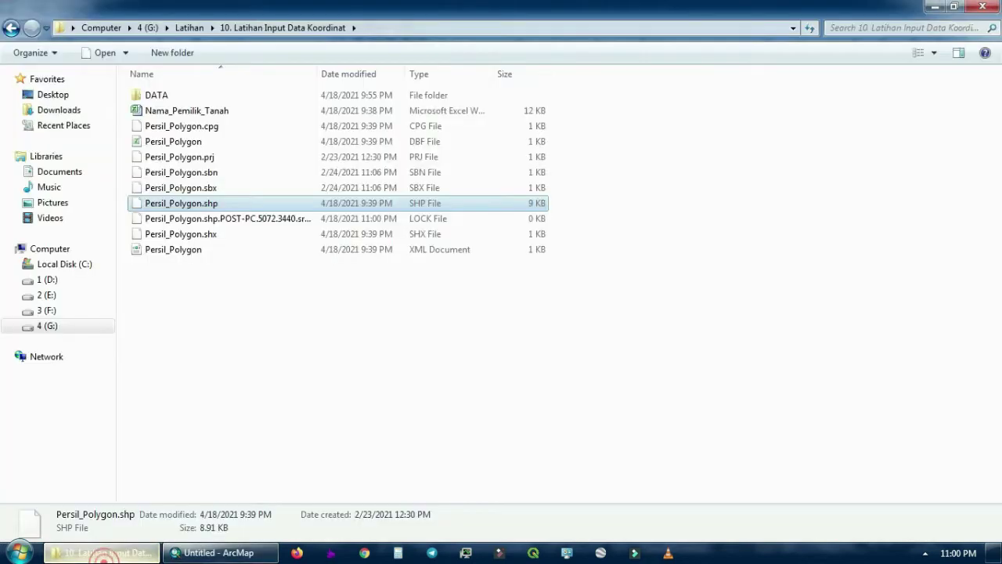
double_click(222, 111)
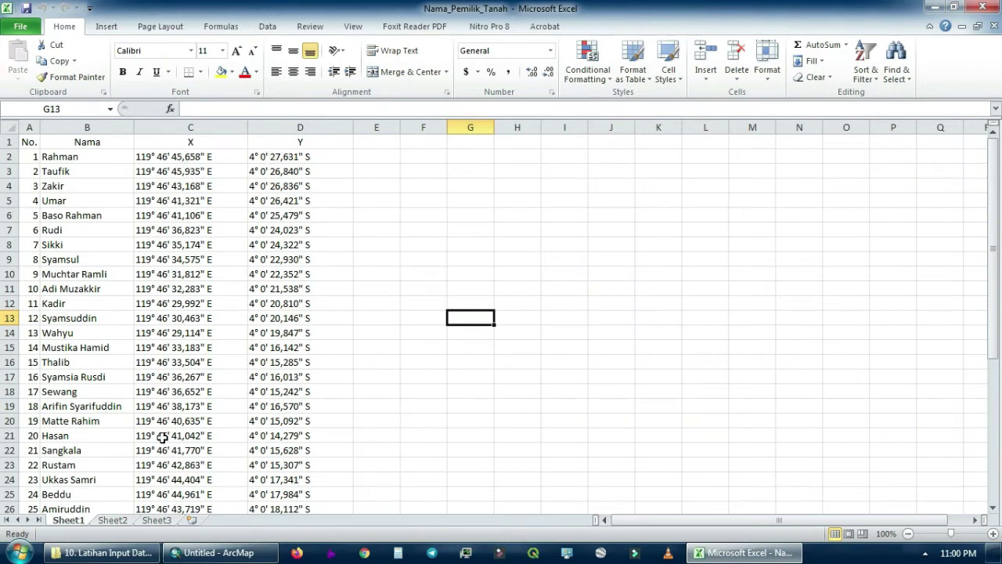
left_click(210, 553)
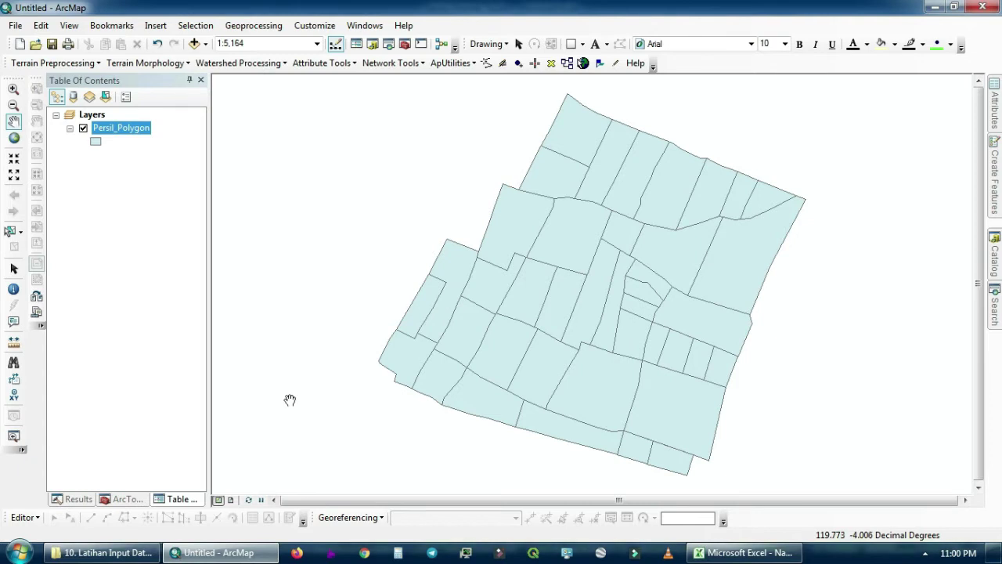
left_click(744, 553)
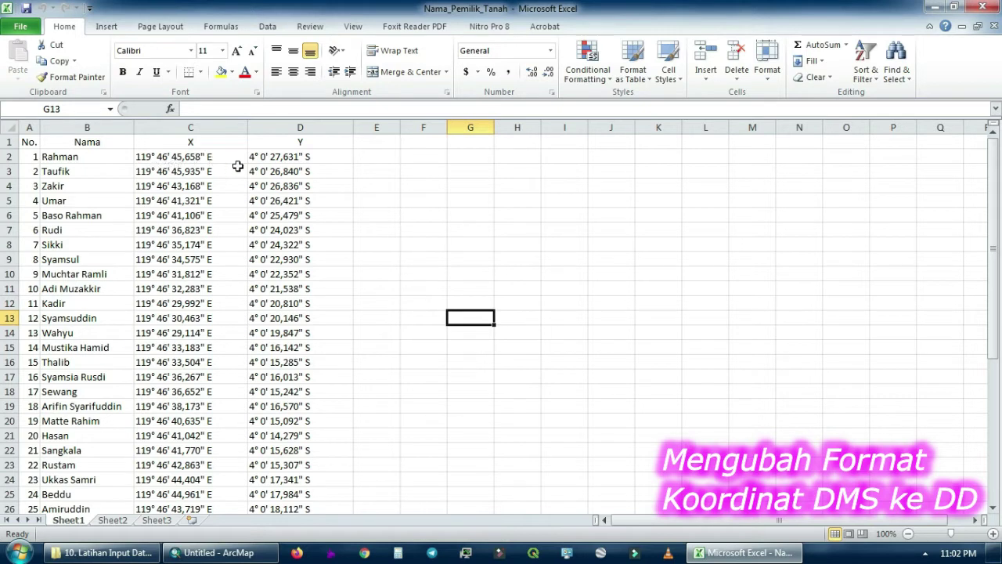
Enter the degree value 119 in cell E2 and fill it down to row 41.
left_click(380, 159)
type("119")
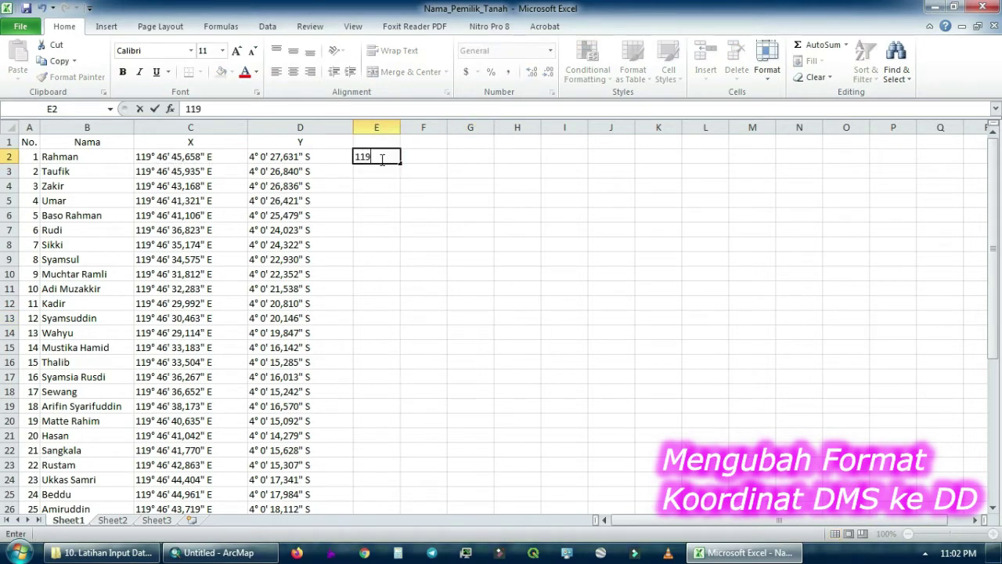
key("Return")
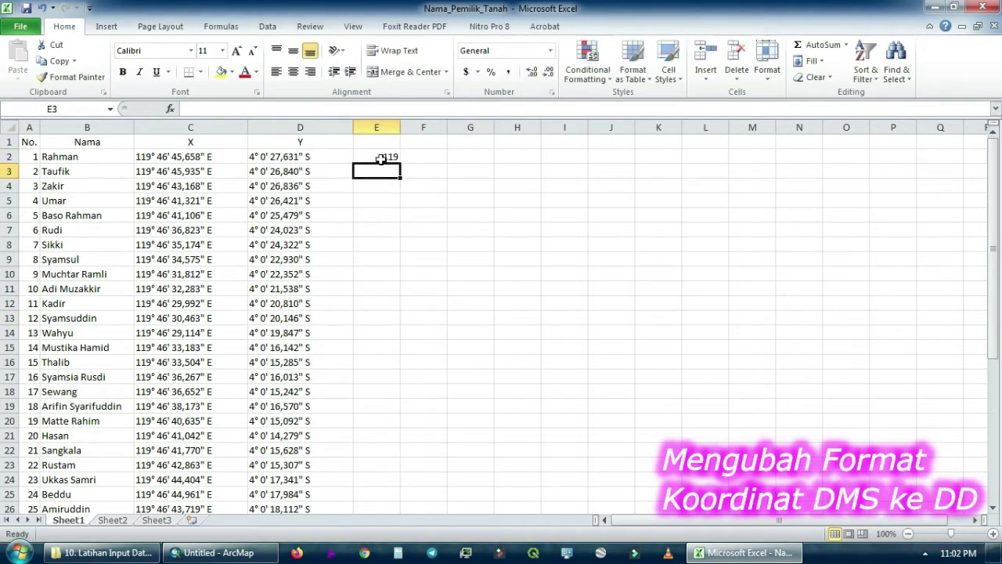
left_click(375, 159)
left_click_drag(400, 164, 379, 500)
scroll(438, 339, "up", 5)
Enter the minute value 46 in cell F2 and fill it down to row 41.
left_click(431, 161)
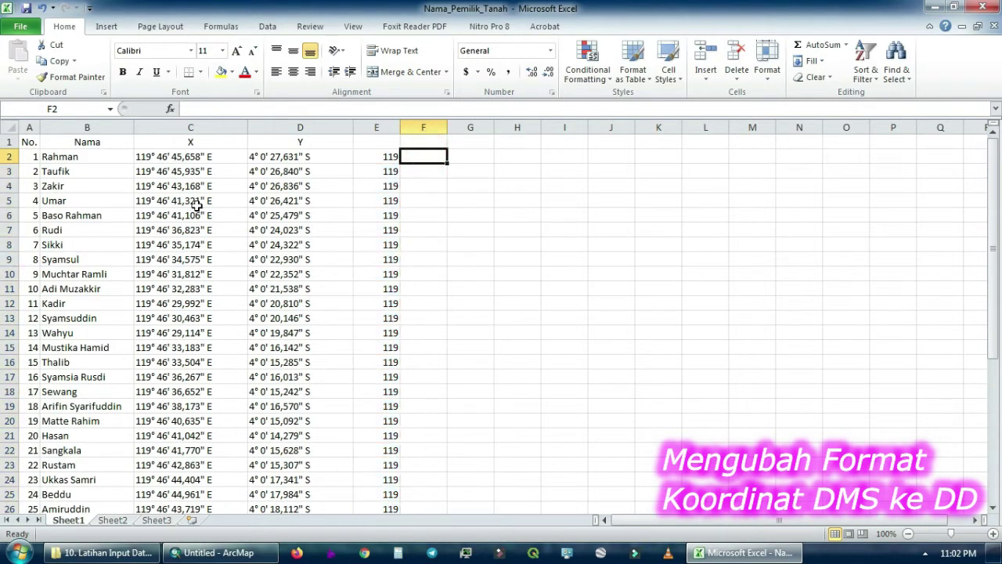
scroll(184, 217, "down", 1)
scroll(185, 218, "down", 5)
scroll(159, 381, "up", 6)
left_click(425, 158)
type("46")
key("Return")
left_click(431, 160)
left_click_drag(447, 163, 435, 485)
scroll(463, 421, "up", 6)
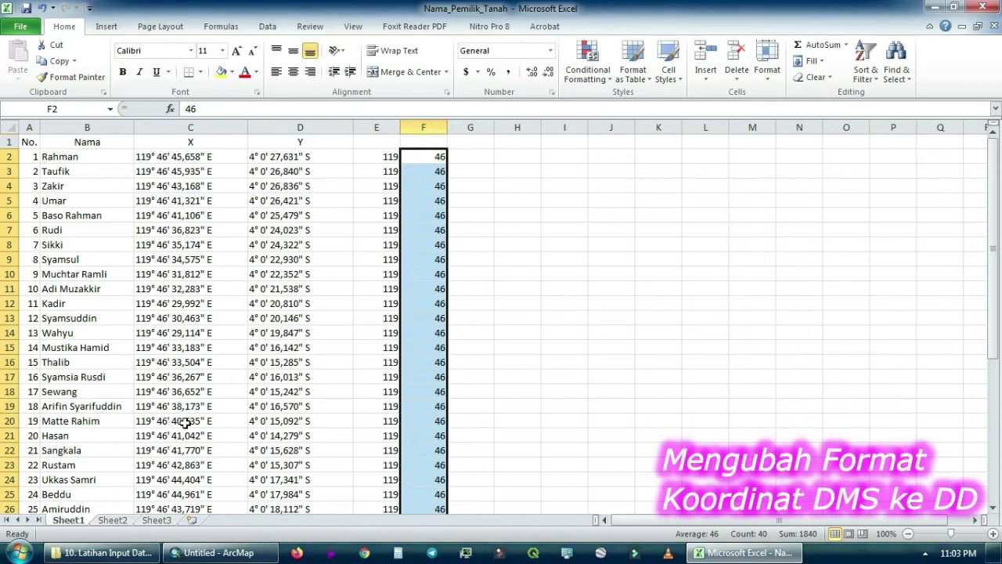
Remove the filled-in degree and minute values from columns E and F.
left_click(476, 158)
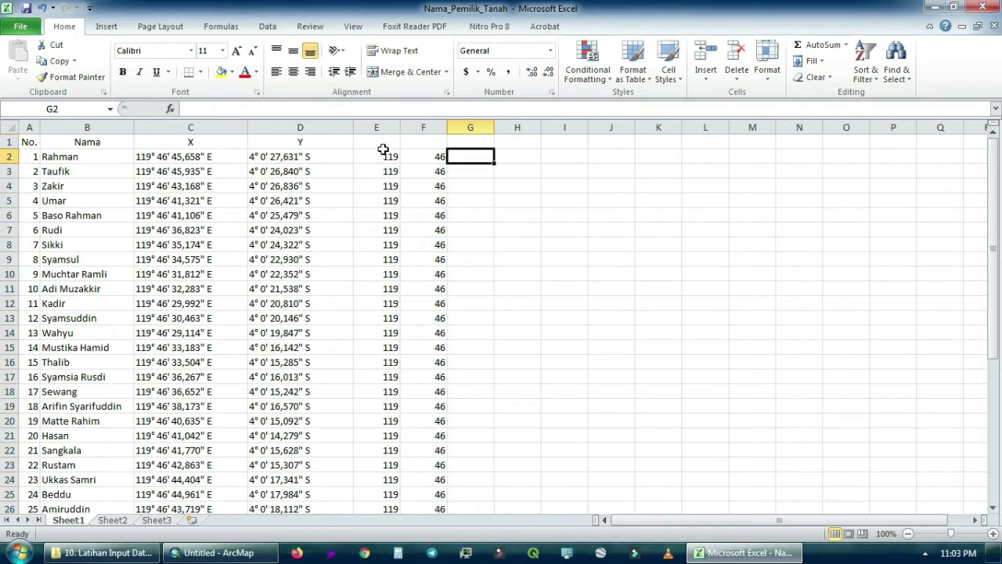
left_click_drag(384, 128, 424, 127)
right_click(426, 130)
left_click(464, 243)
left_click(477, 239)
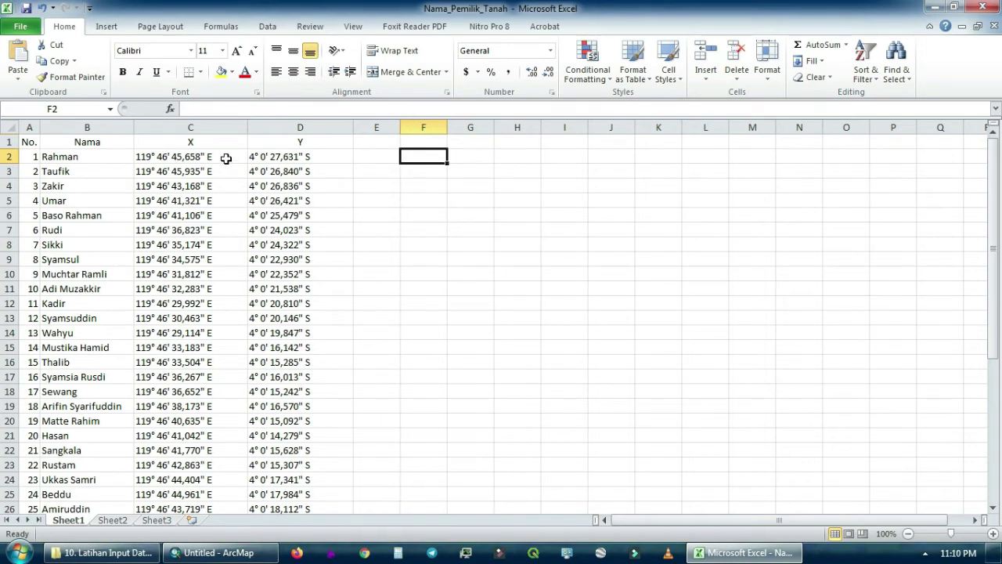
Insert a degree sign (°) in cell F2 and copy the character for use as a delimiter.
left_click(105, 27)
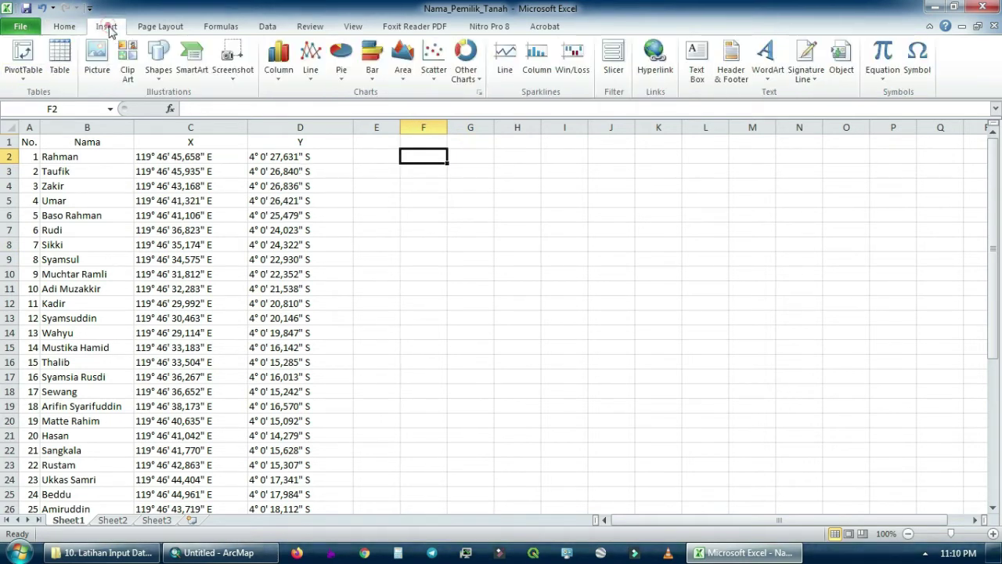
left_click(913, 76)
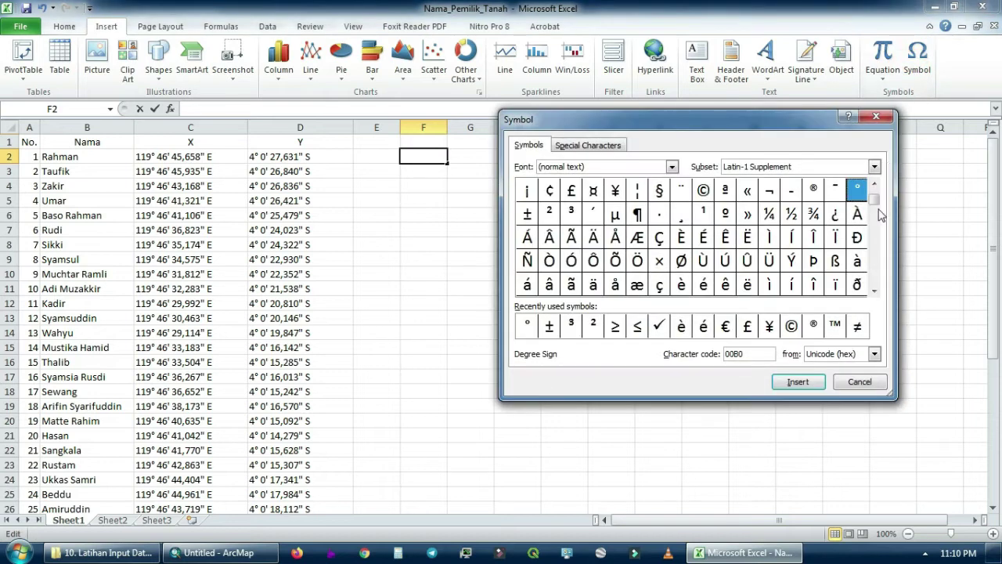
left_click(798, 382)
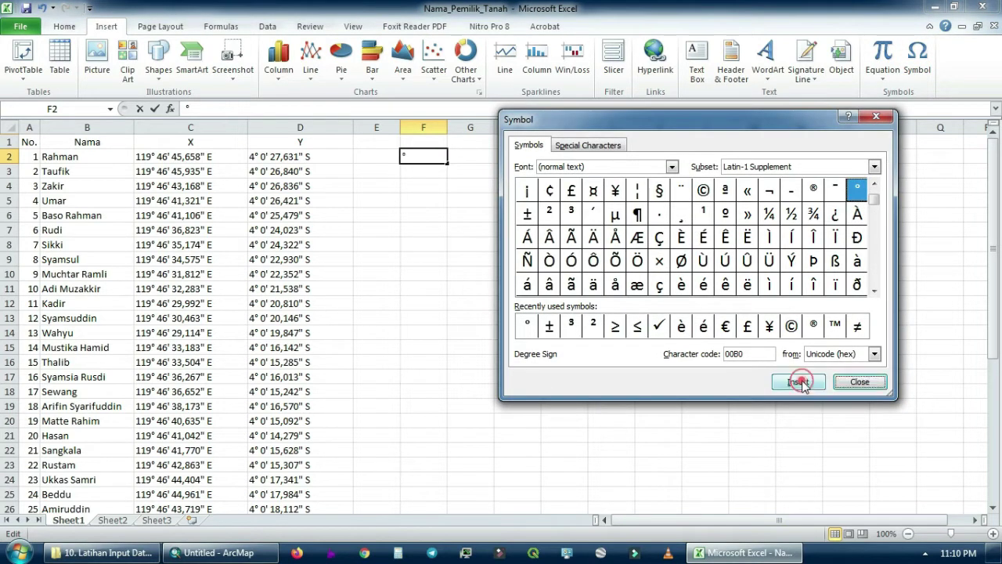
left_click(861, 381)
left_click_drag(446, 154, 410, 157)
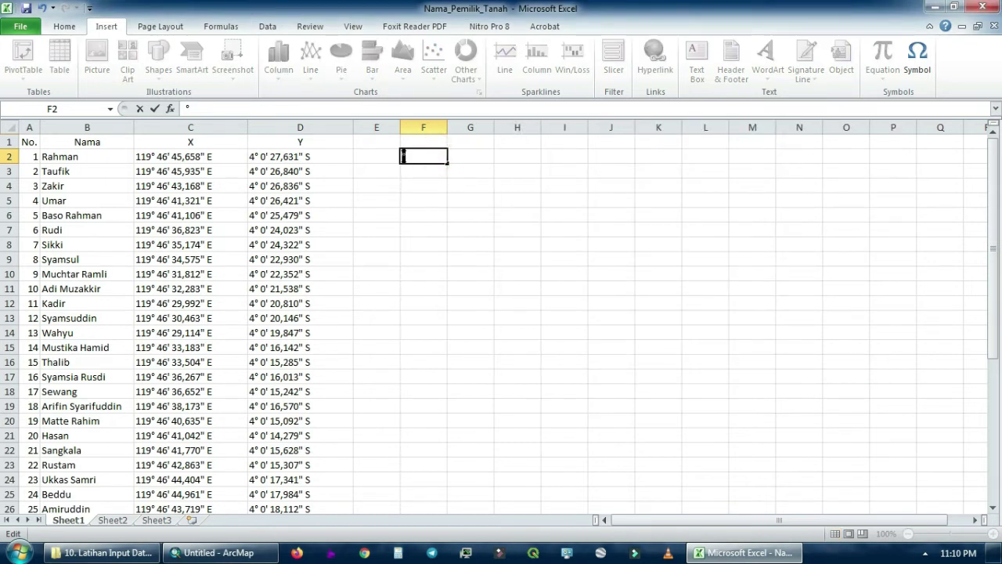
right_click(403, 155)
left_click(441, 182)
left_click(465, 185)
Start Text to Columns on the X coordinates in C2:C41 as delimited data, with the degree sign (°) as the other delimiter.
left_click(201, 157)
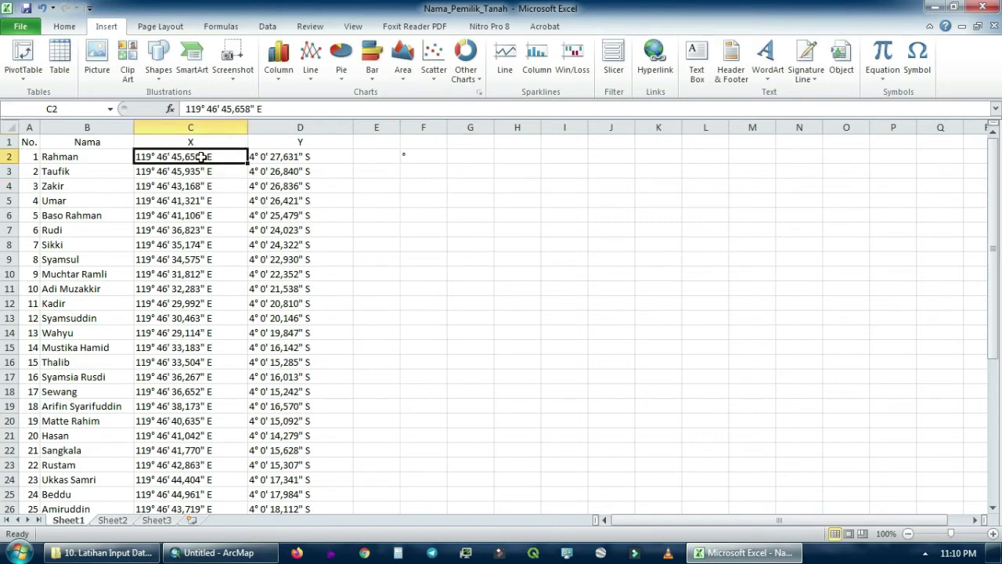
left_click_drag(212, 157, 213, 464)
scroll(376, 342, "up", 6)
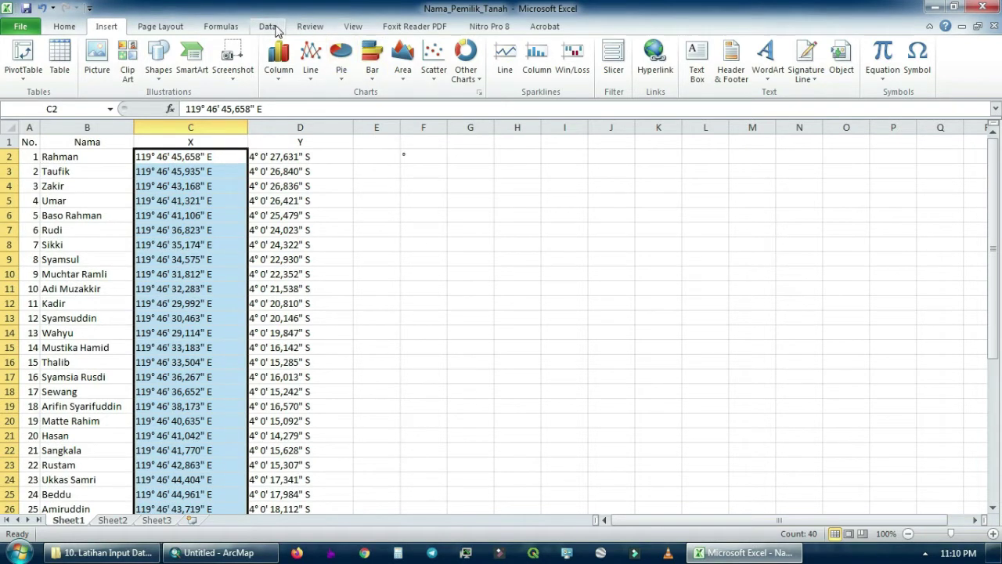
left_click(274, 28)
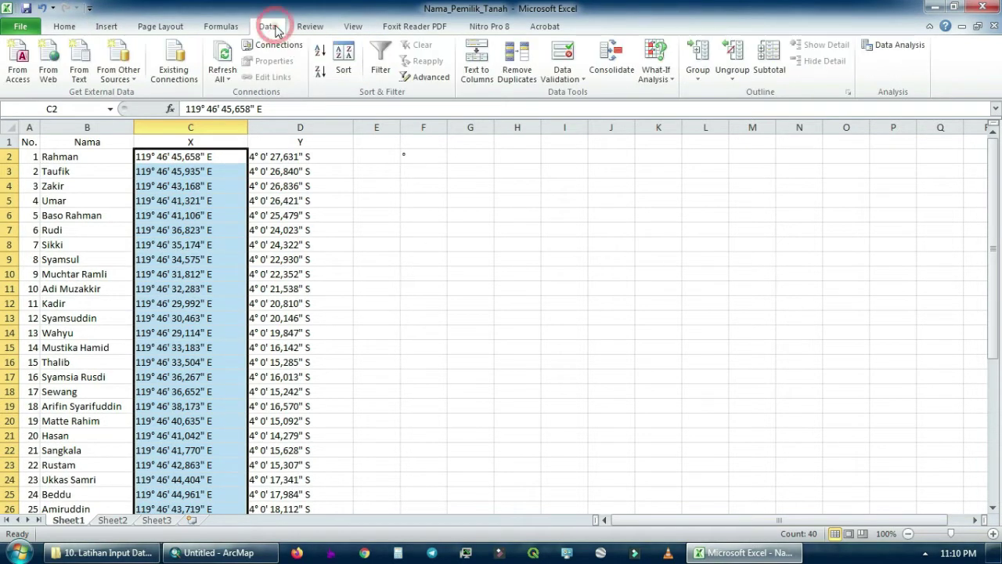
left_click(479, 76)
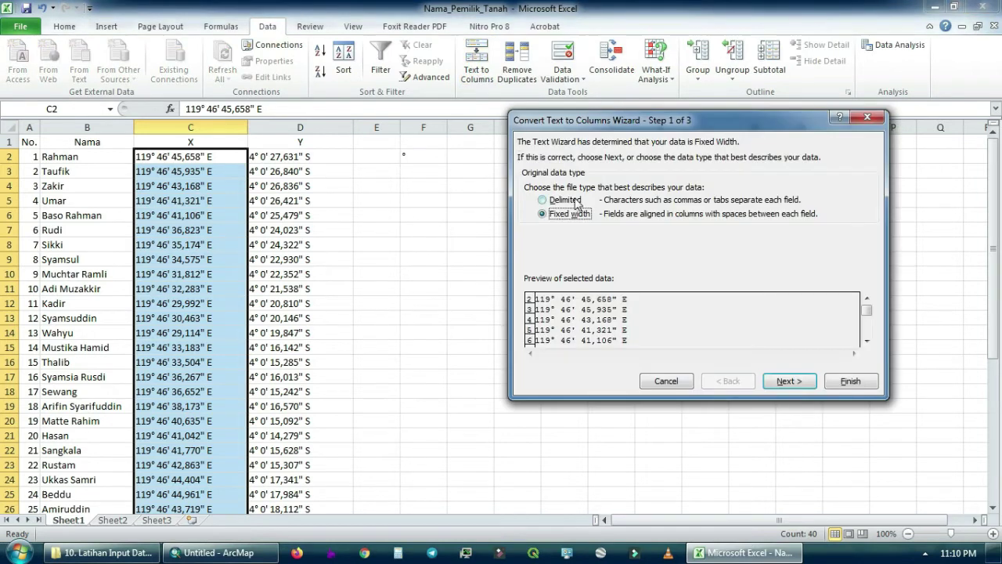
left_click(576, 202)
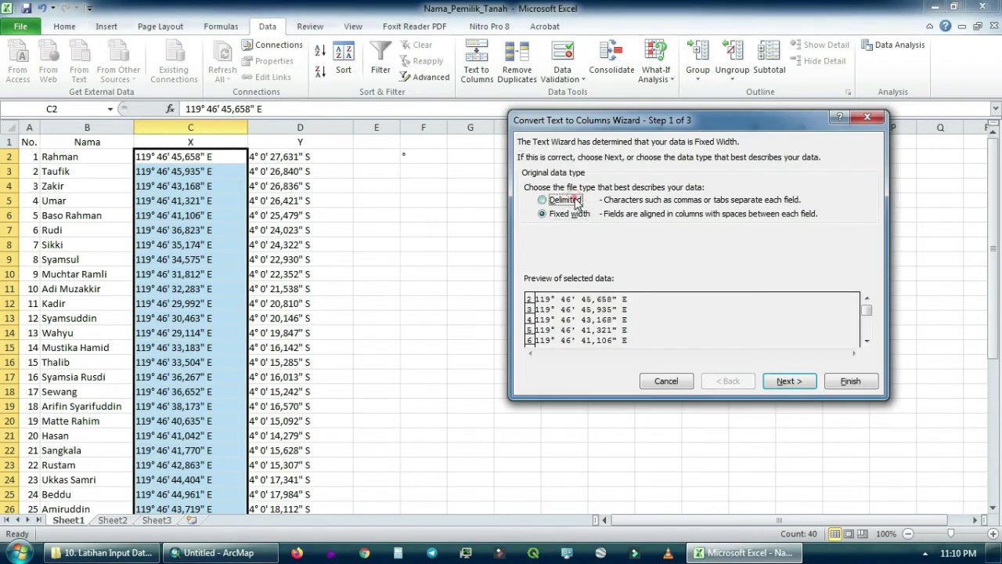
left_click(787, 381)
left_click(573, 243)
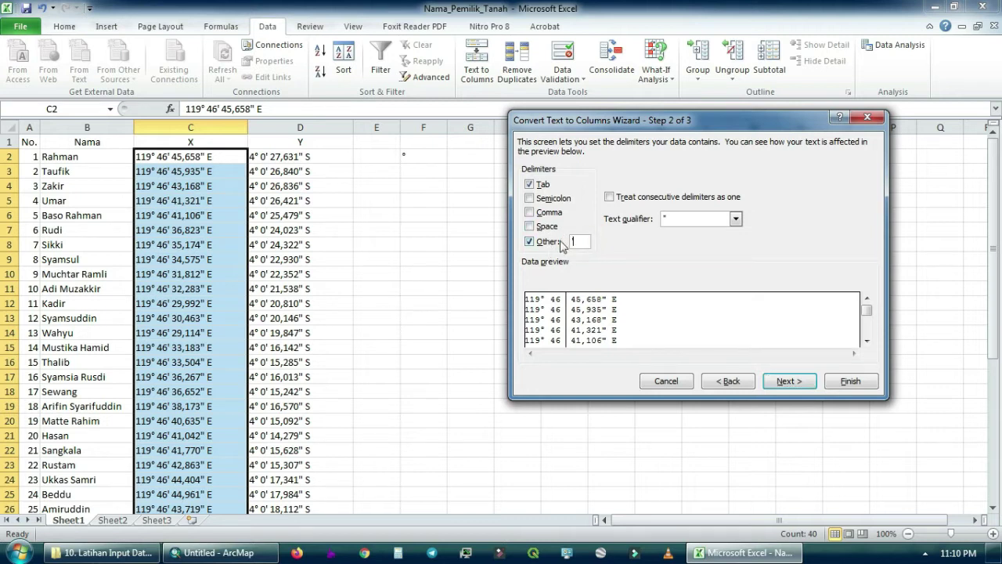
right_click(575, 242)
left_click(603, 288)
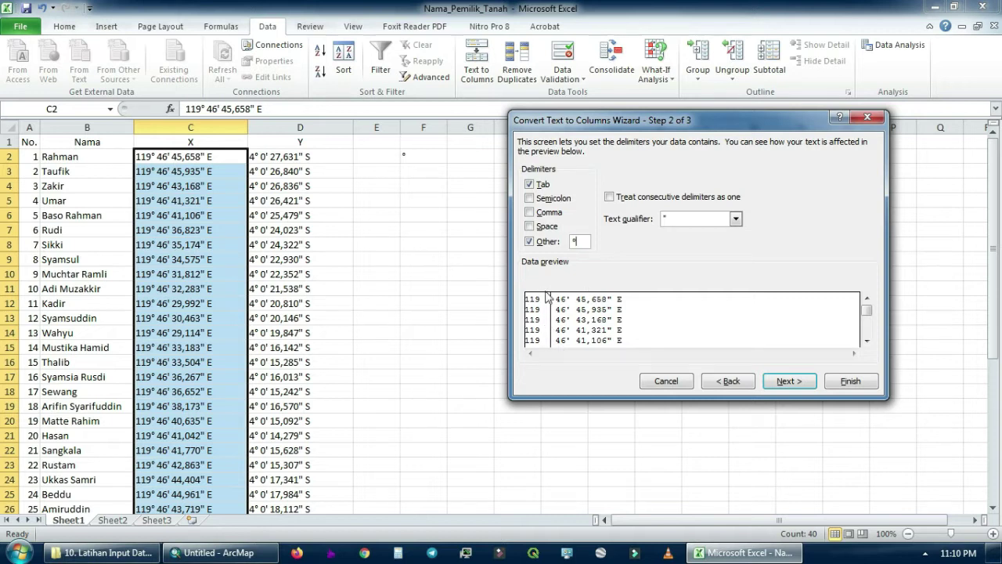
Set the destination of the split to G2:G41 and finish the Text to Columns conversion.
left_click(789, 381)
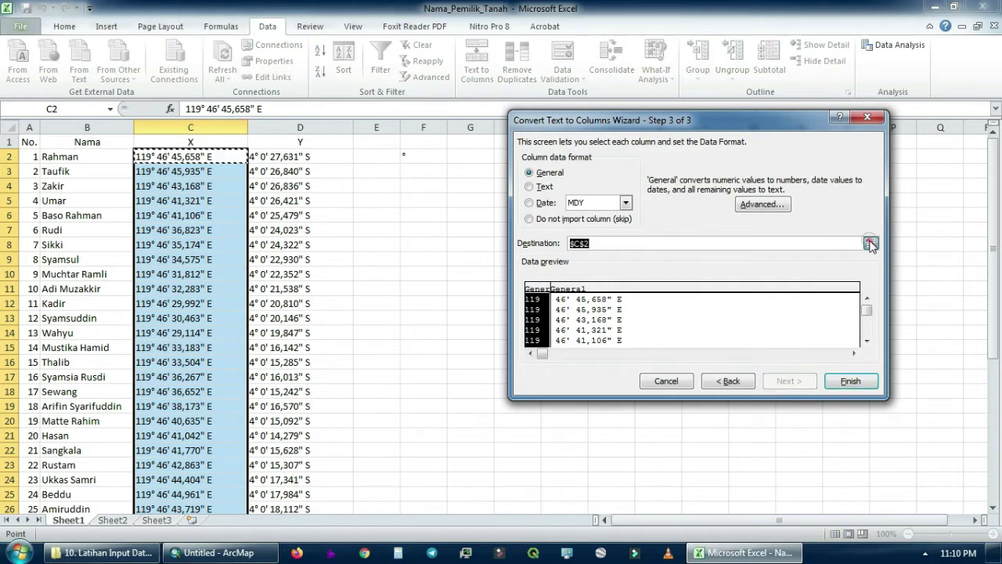
left_click(871, 244)
left_click(471, 156)
left_click_drag(476, 182, 463, 479)
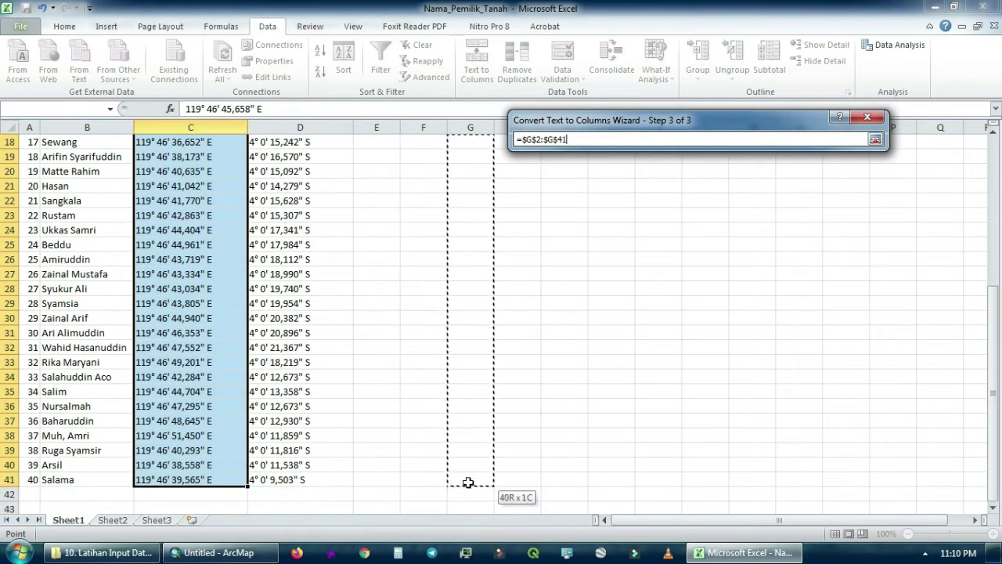
left_click(875, 139)
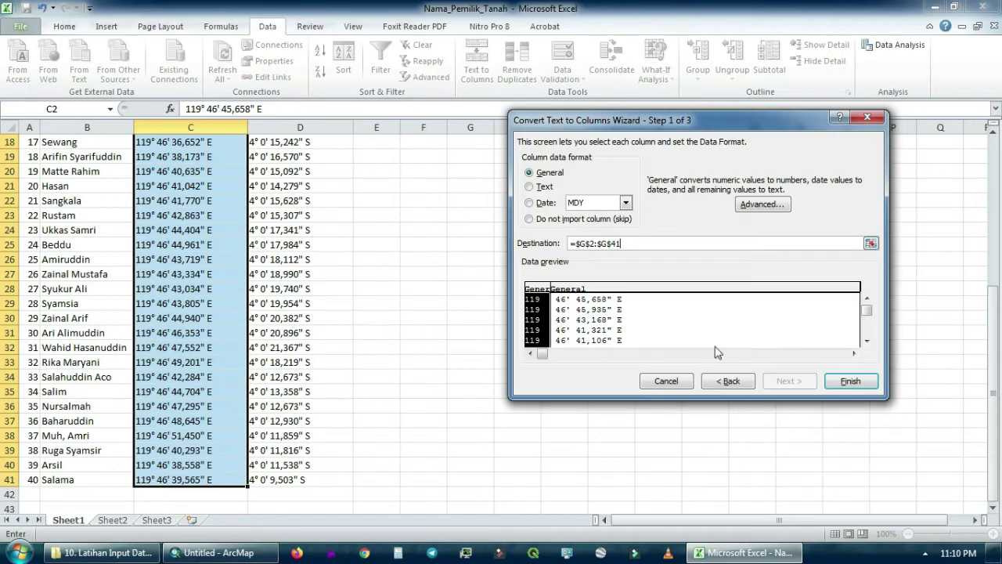
left_click(849, 380)
scroll(489, 377, "up", 5)
scroll(489, 377, "up", 1)
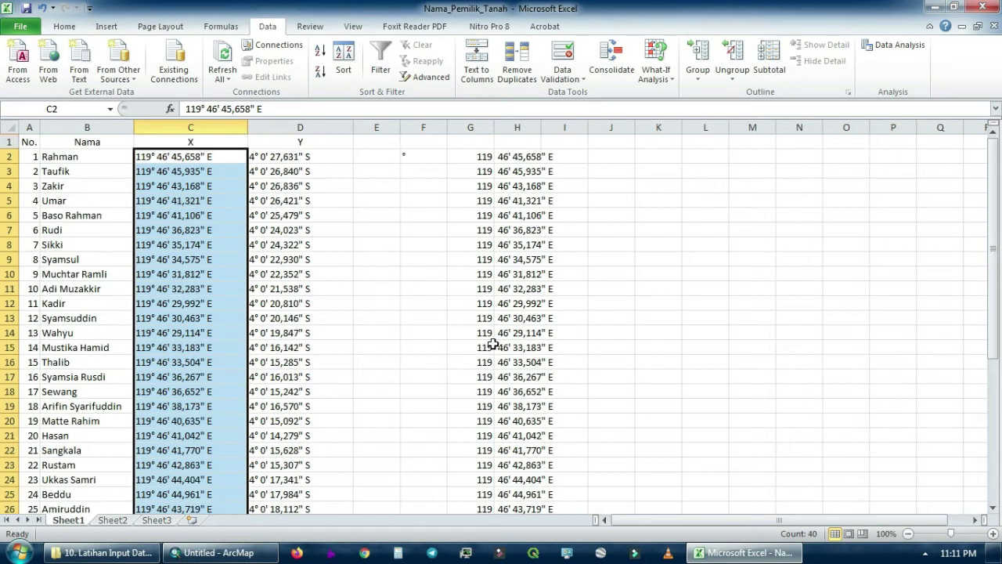
Start Text to Columns on H2:H41 as delimited data, with the apostrophe (') as the other delimiter.
left_click(500, 159)
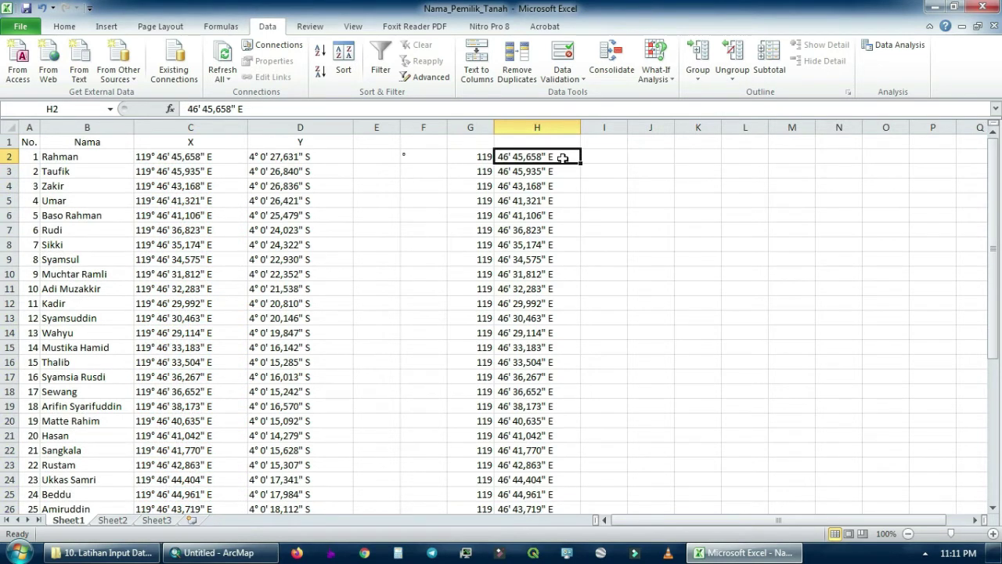
left_click_drag(563, 155, 529, 490)
left_click_drag(555, 449, 556, 448)
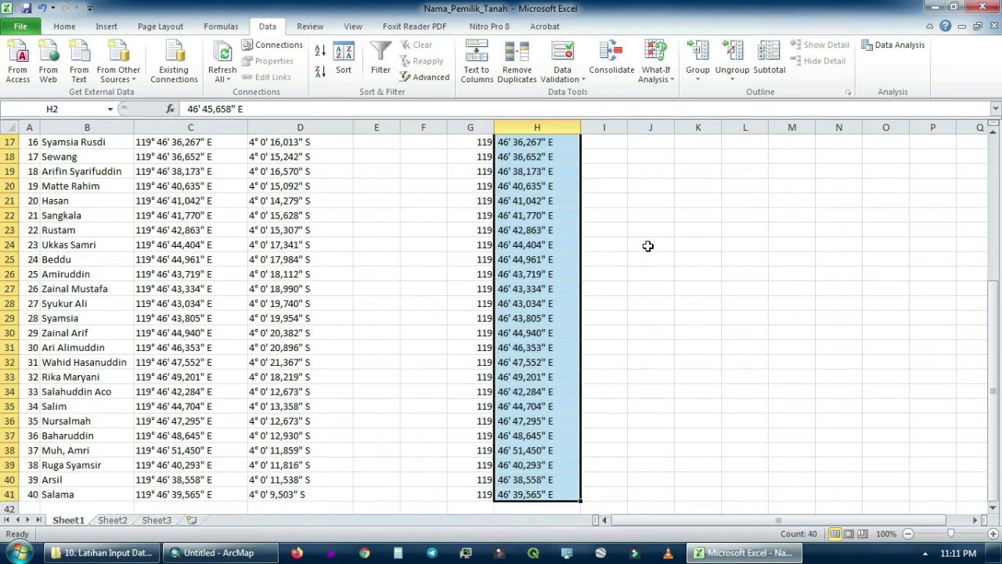
left_click(480, 74)
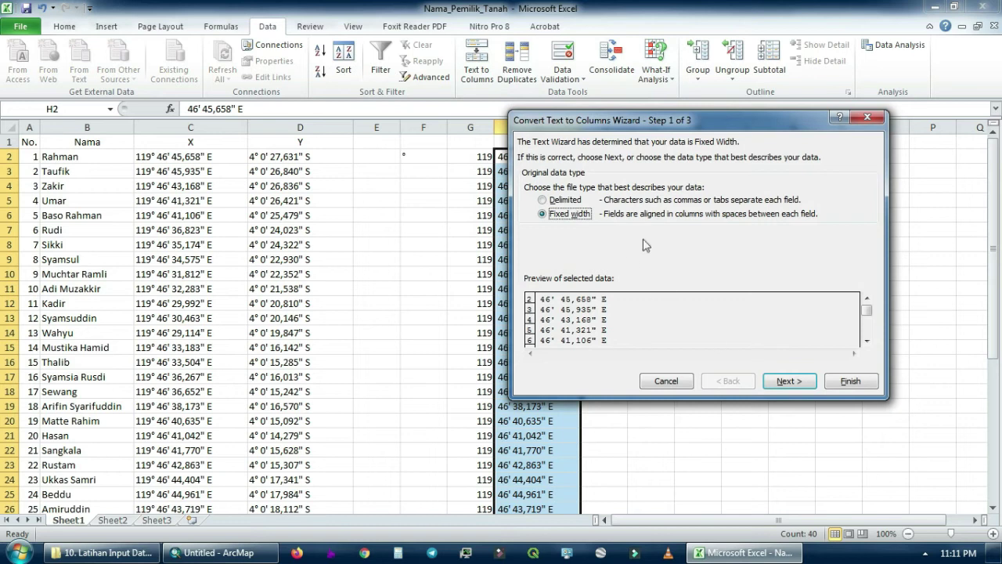
left_click(556, 201)
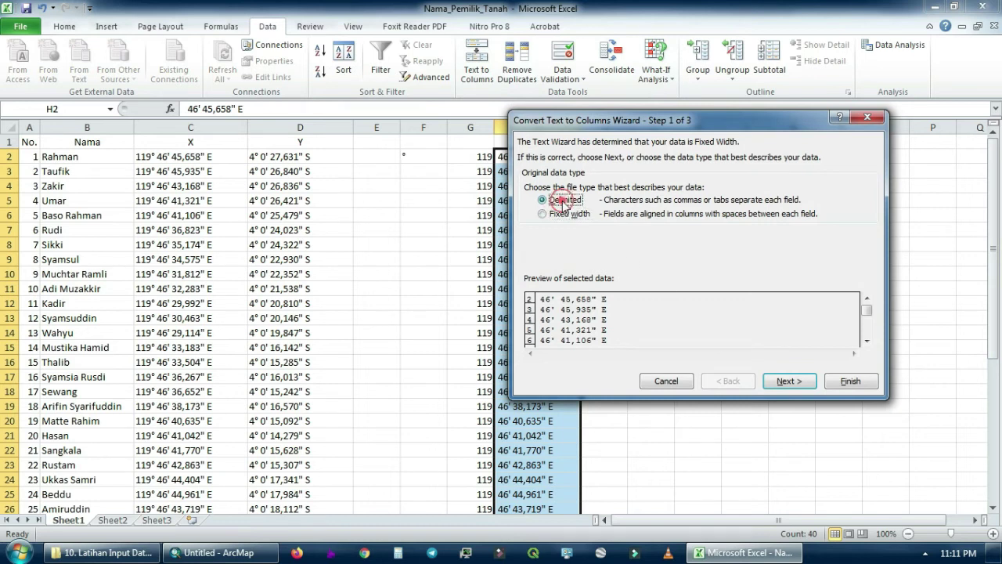
left_click(788, 381)
double_click(584, 243)
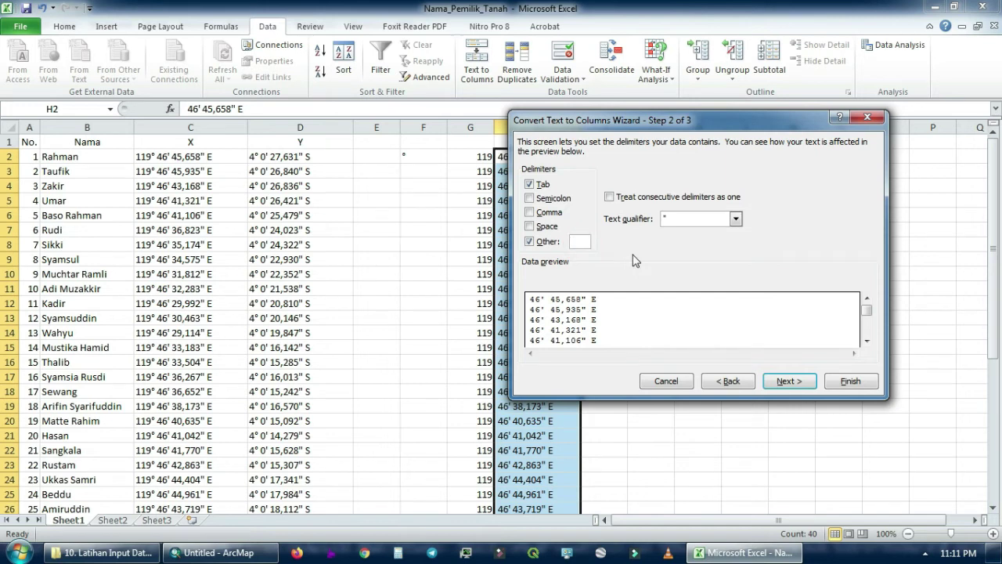
type("'")
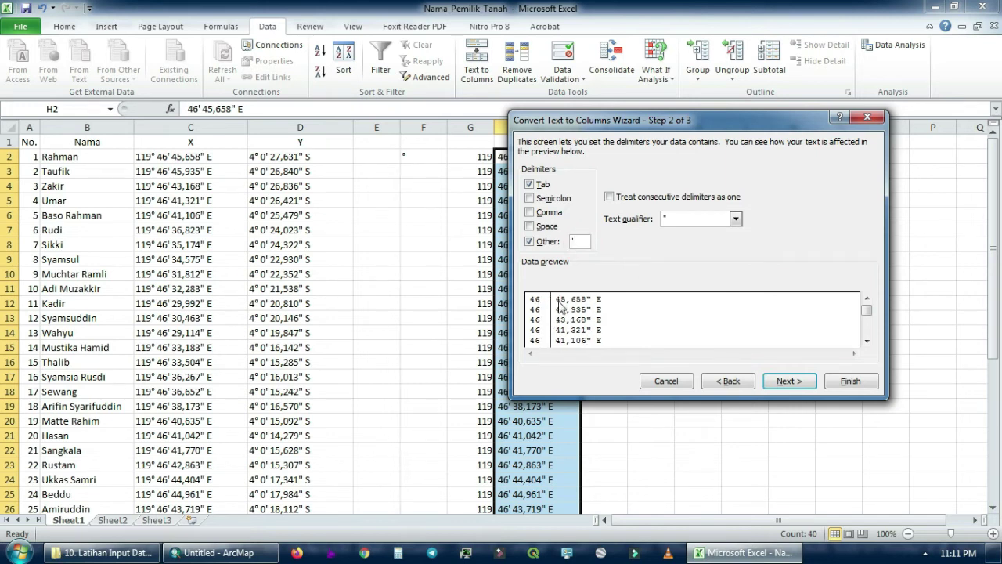
Set the destination of the minutes split to J2:J41 and finish the Text to Columns conversion.
left_click(790, 382)
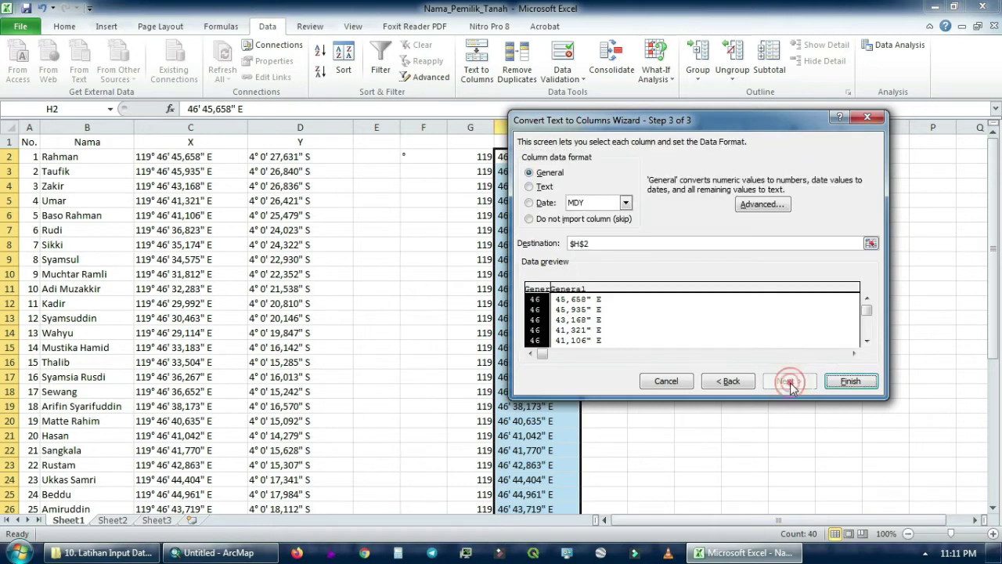
left_click(870, 244)
left_click_drag(649, 159, 653, 477)
left_click(875, 139)
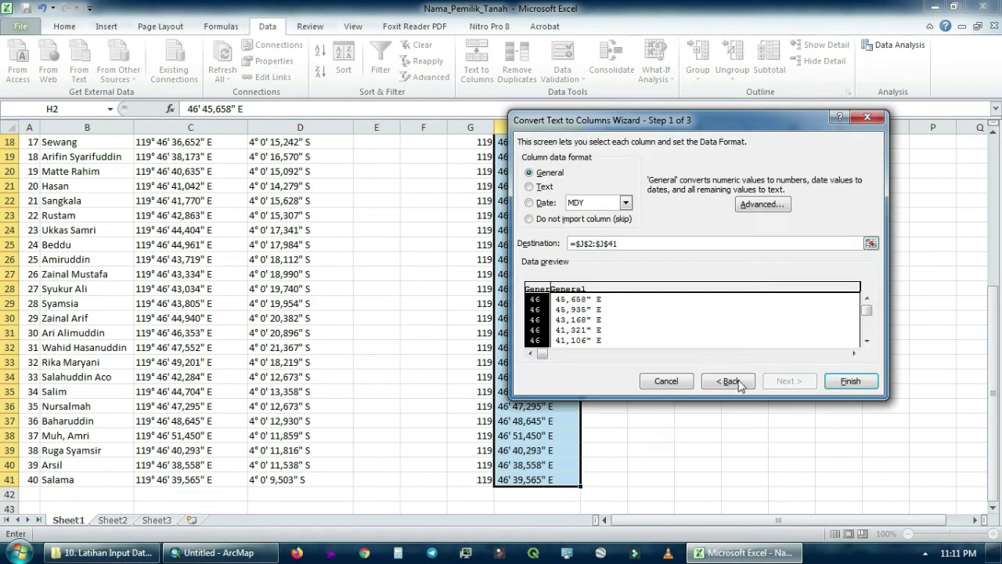
left_click(845, 383)
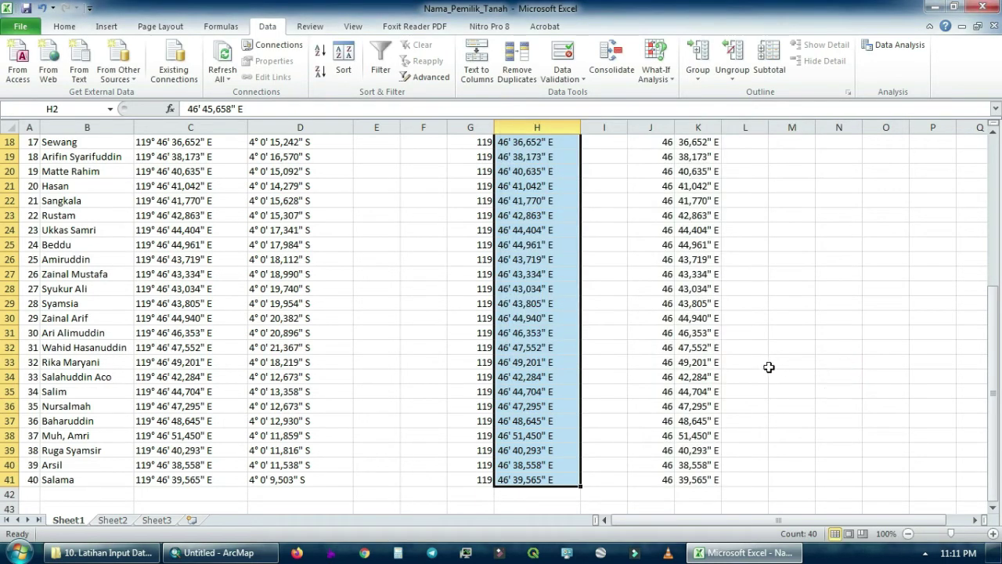
Start Text to Columns on the seconds text in K2:K41 as delimited data, with the double quote (") as the other delimiter.
scroll(710, 332, "up", 6)
left_click(709, 156)
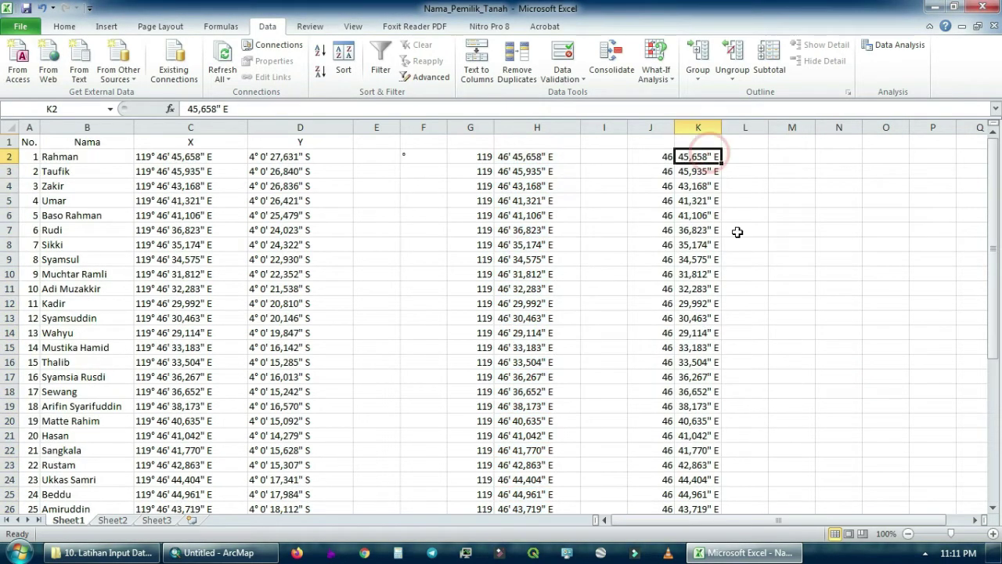
left_click_drag(697, 156, 741, 427)
scroll(741, 251, "up", 5)
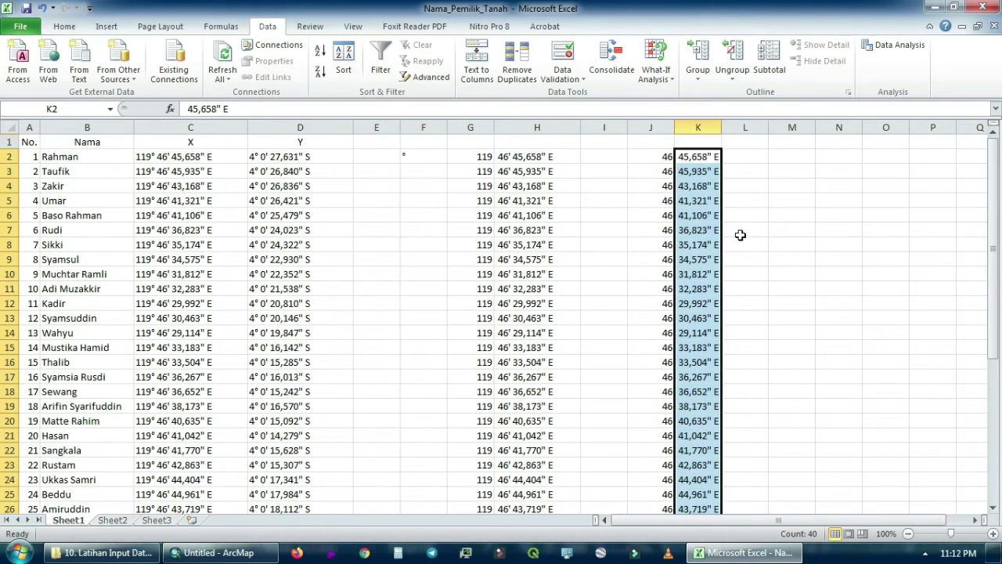
left_click(476, 68)
left_click(788, 380)
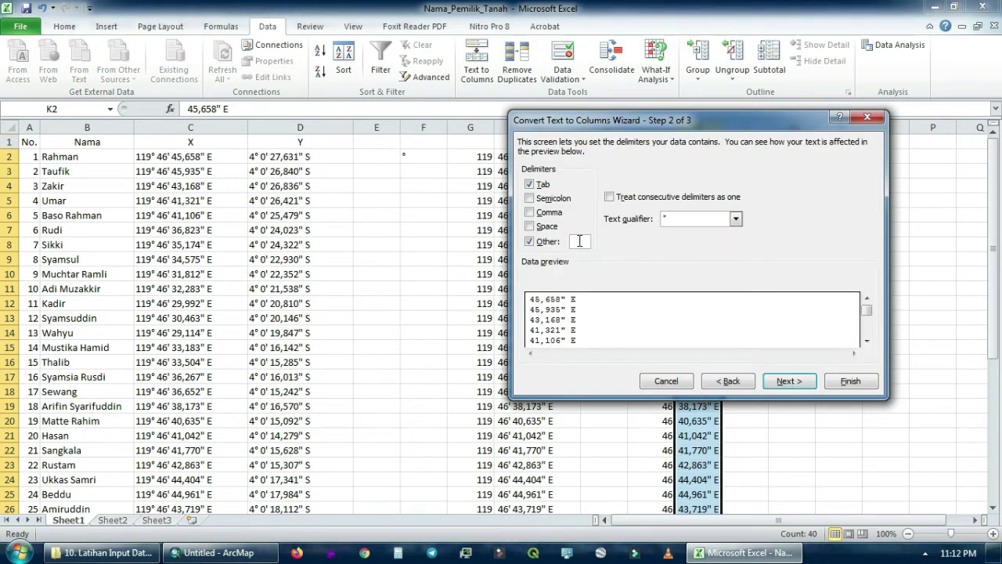
Set the destination of the seconds split to M2:M41 and finish the conversion.
left_click(787, 380)
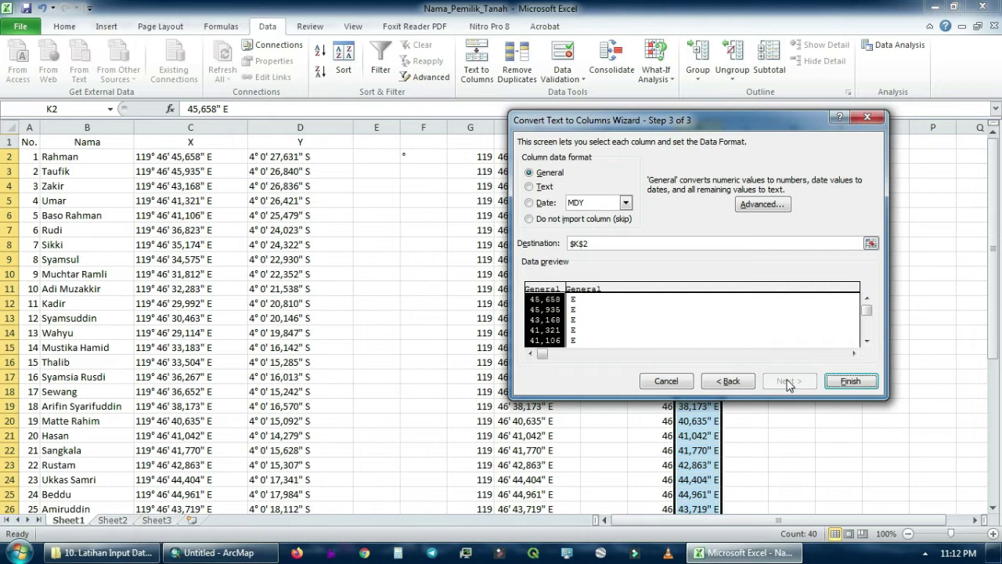
left_click(870, 243)
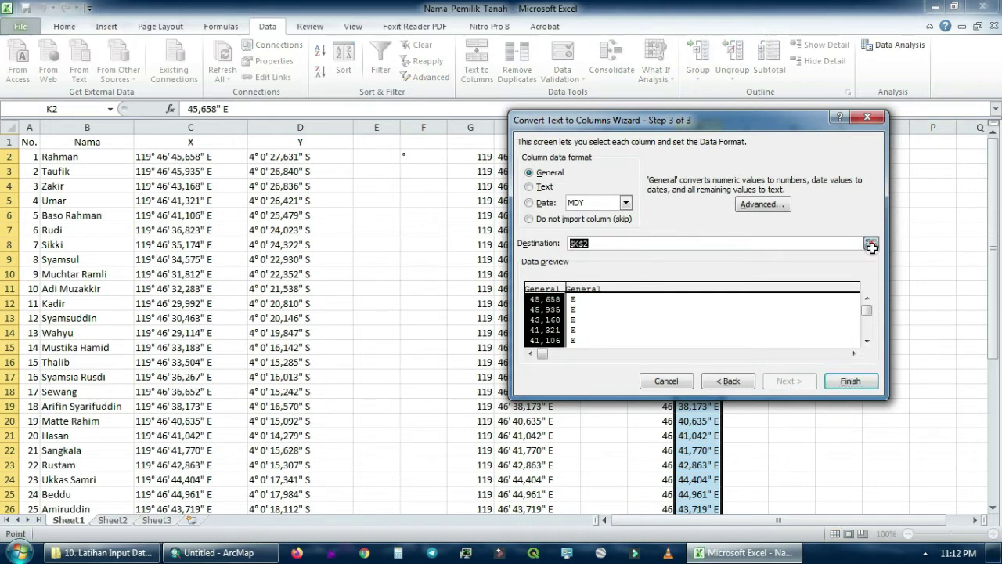
left_click_drag(788, 156, 776, 481)
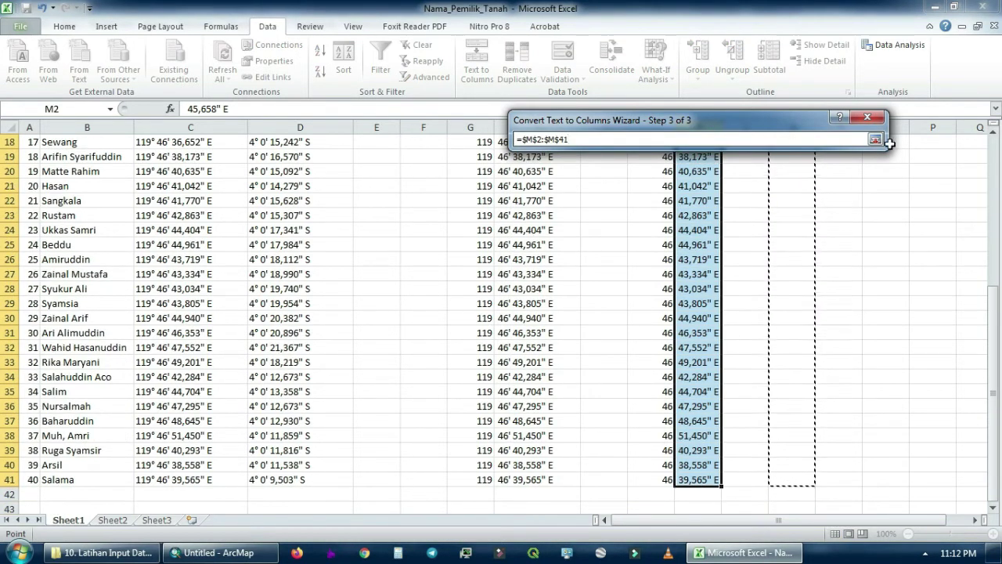
left_click(875, 139)
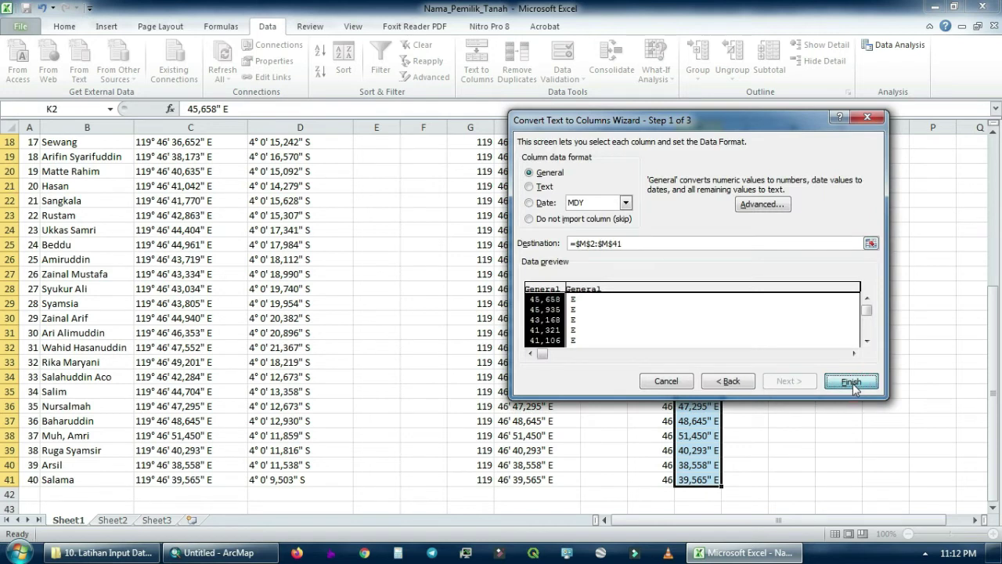
scroll(772, 259, "up", 6)
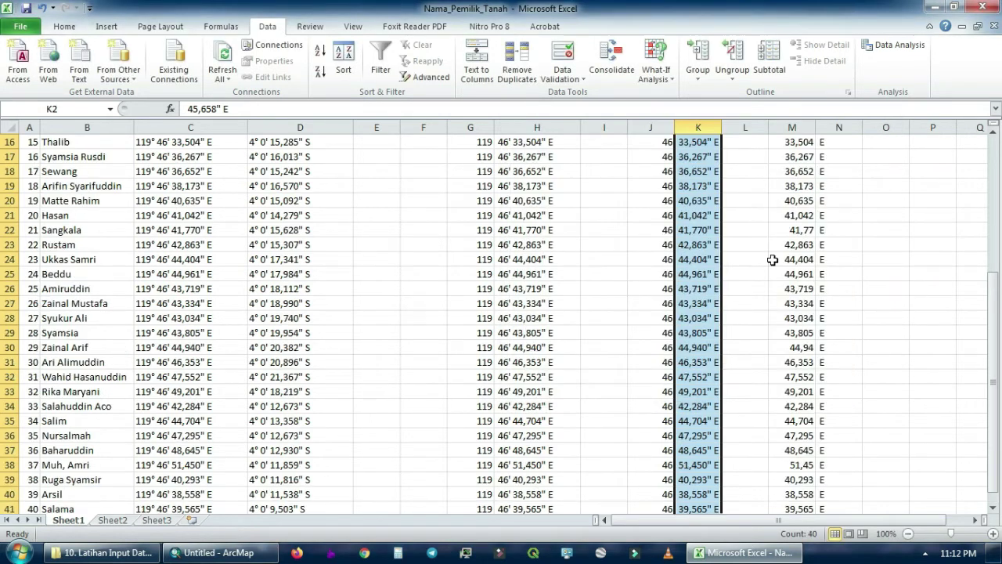
Label the degree, minute and second columns of X with the headers DX in G1, MX in J1 and SX in M1.
left_click(759, 145)
key("Left")
key("Left")
key("Left")
key("Left")
key("Left")
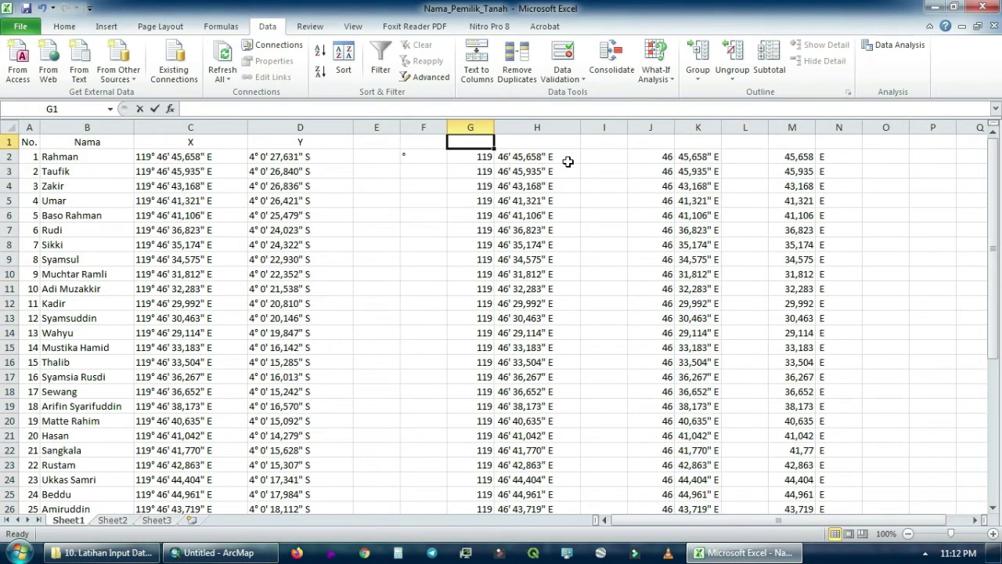
type("DX")
left_click(651, 139)
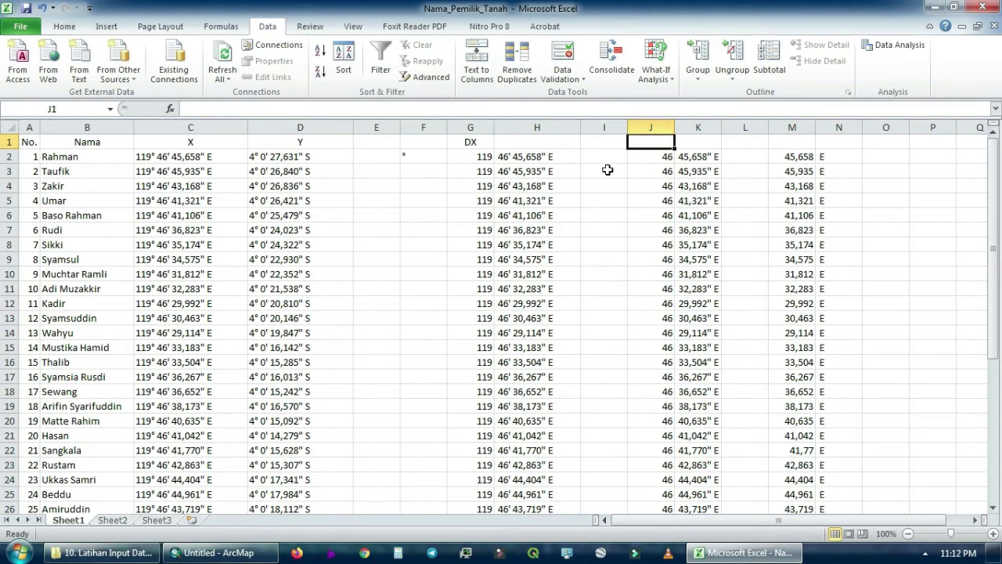
type("MX")
left_click(803, 141)
type("SX")
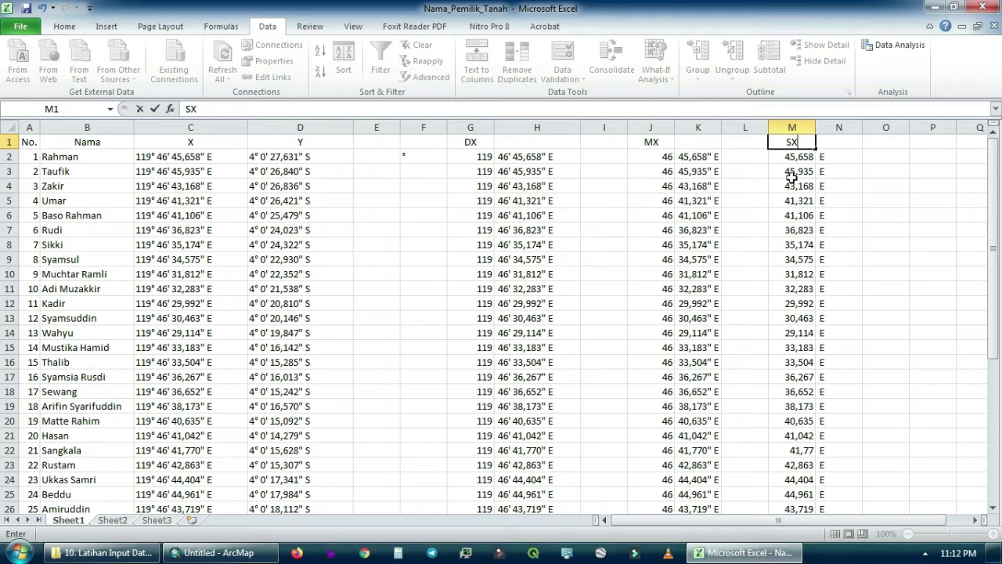
left_click(792, 176)
Delete the leftover split text columns H, K and N.
left_click(537, 127)
left_click(697, 127, "ctrl")
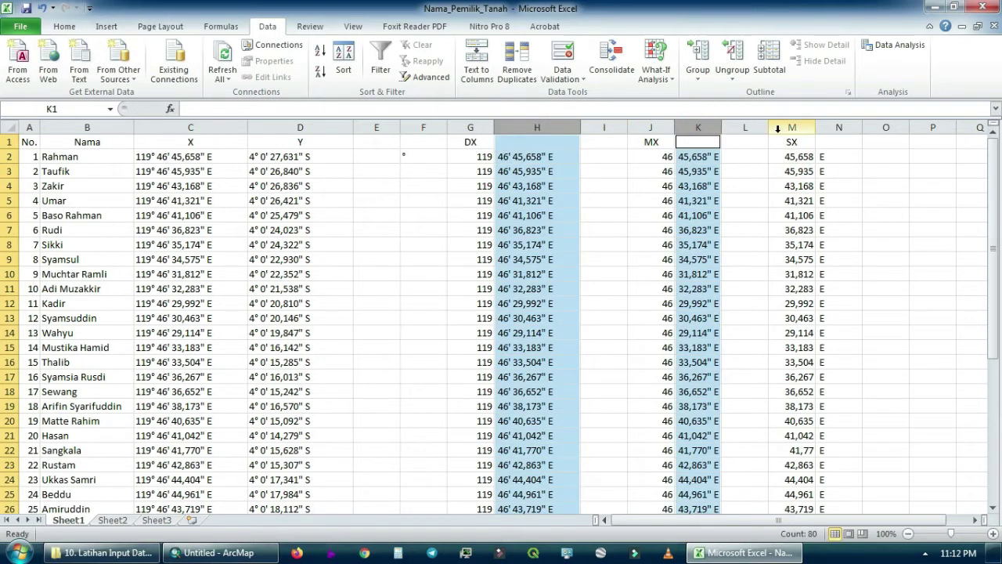
left_click(833, 127, "ctrl")
right_click(835, 127)
left_click(871, 237)
Delete the empty columns between DX and MX and between MX and SX.
right_click(611, 127)
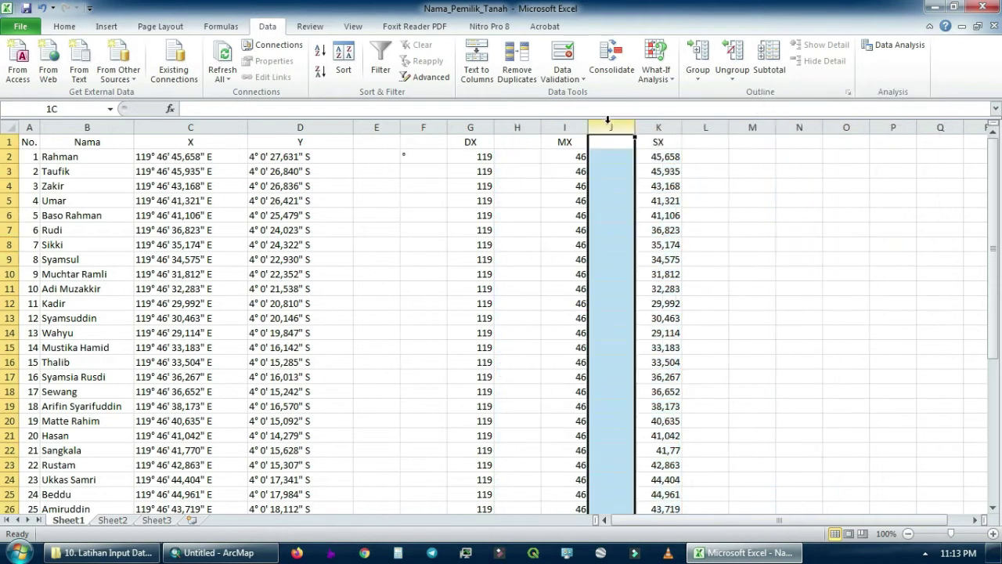
left_click(655, 236)
right_click(521, 127)
left_click(562, 235)
left_click(693, 229)
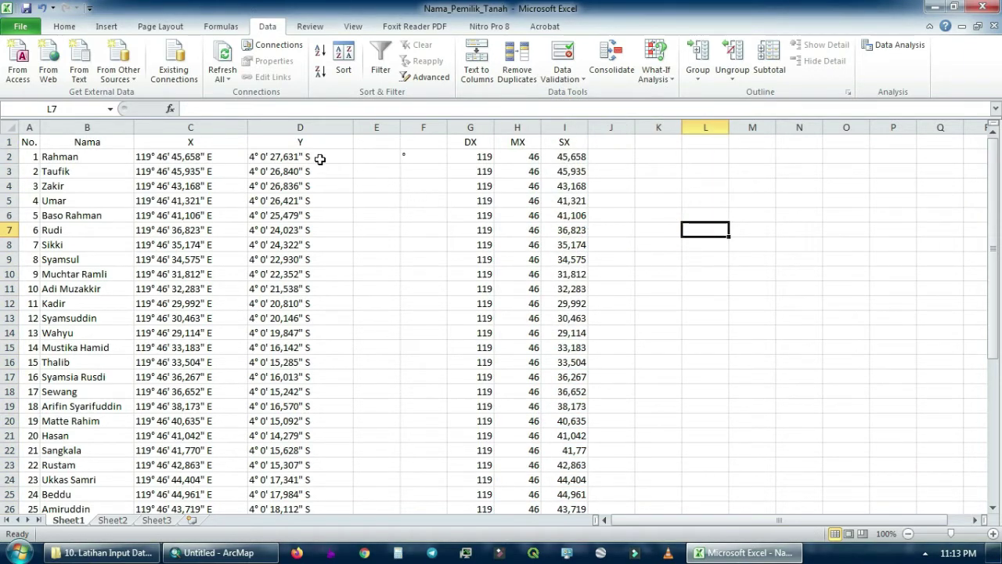
Start Text to Columns on the Y coordinates in D2:D41 as delimited data, with the degree sign (°) as the other delimiter.
left_click_drag(294, 157, 337, 495)
scroll(337, 470, "up", 6)
left_click(476, 62)
left_click(556, 199)
left_click(790, 381)
Set the destination of the Y degrees split to K2:K41 and finish the conversion.
left_click(788, 381)
left_click(870, 242)
left_click_drag(658, 157, 658, 480)
left_click(875, 140)
left_click(850, 381)
Start Text to Columns on L2:L41 as delimited data, with the apostrophe (') as the other delimiter.
left_click_drag(723, 157, 707, 381)
left_click(476, 63)
left_click(575, 201)
left_click(789, 381)
left_click_drag(580, 237, 547, 235)
type("'")
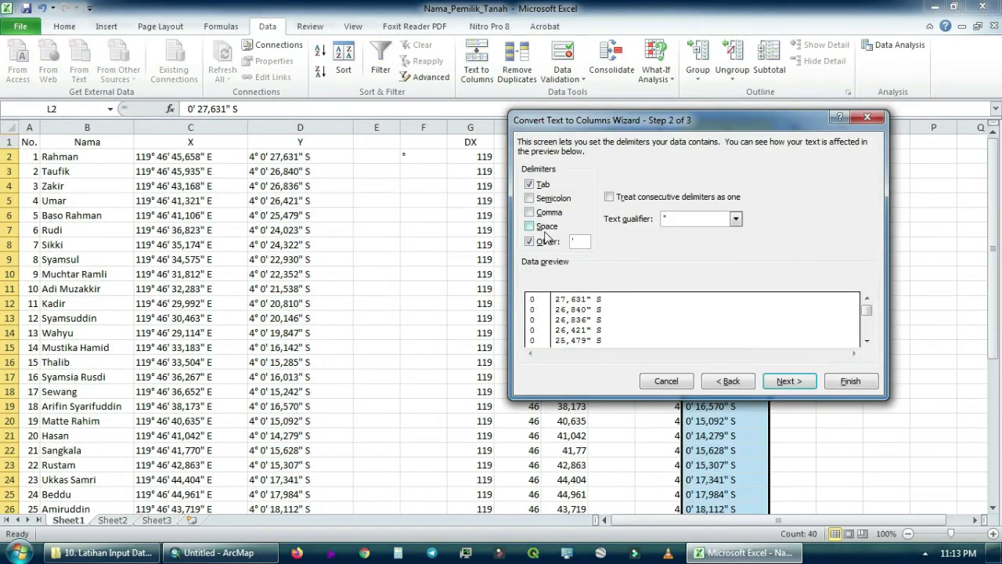
Set the destination of the Y minutes split to N2:N41 and finish the conversion.
left_click(790, 383)
left_click(871, 242)
left_click_drag(840, 157, 848, 465)
left_click(875, 138)
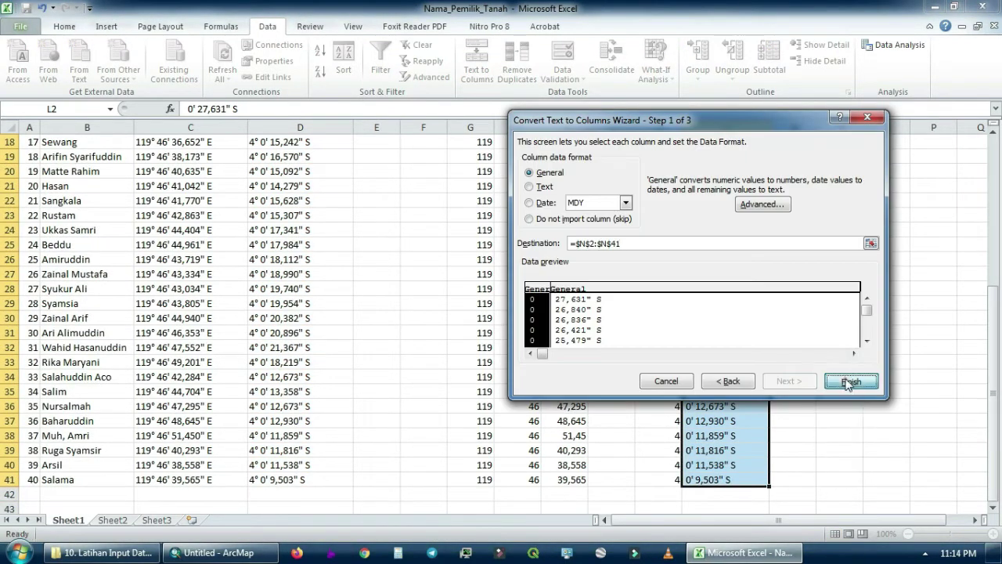
left_click(850, 381)
Start Text to Columns on the Y seconds text in O2:O41 as delimited data, with the double quote (") as the other delimiter.
left_click_drag(863, 534, 858, 474)
scroll(858, 474, "up", 6)
left_click(477, 62)
left_click(575, 201)
left_click(805, 377)
left_click_drag(586, 239, 552, 237)
type("\"")
Try to output the Y seconds split to P1:P41, and undo the conversion.
left_click(793, 381)
left_click(871, 242)
left_click_drag(912, 142, 912, 481)
left_click(870, 116)
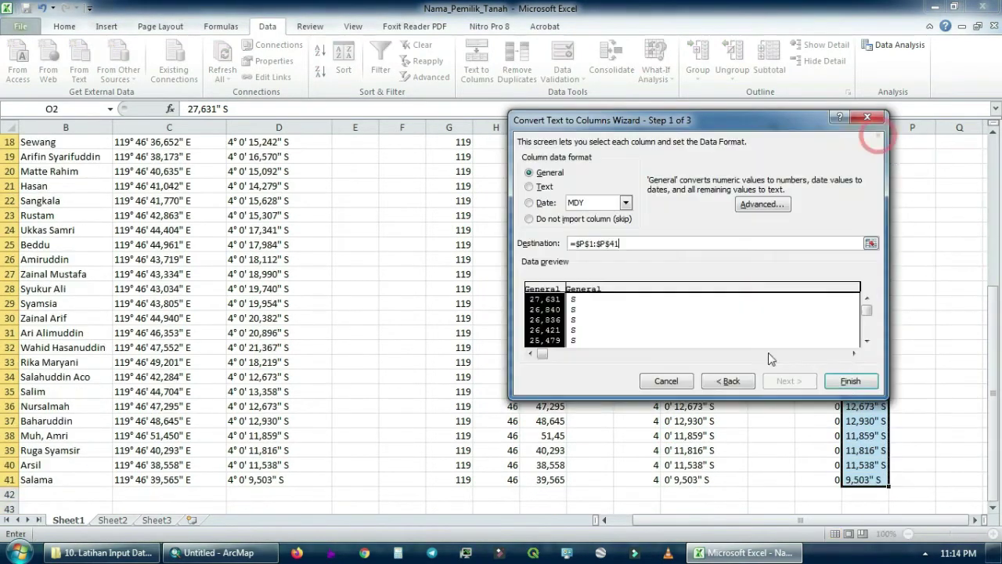
left_click(850, 382)
scroll(955, 282, "up", 6)
key("ctrl+z")
Run Text to Columns on O2:O41 with the double quote (") delimiter and P2:P41 as the destination.
left_click(477, 63)
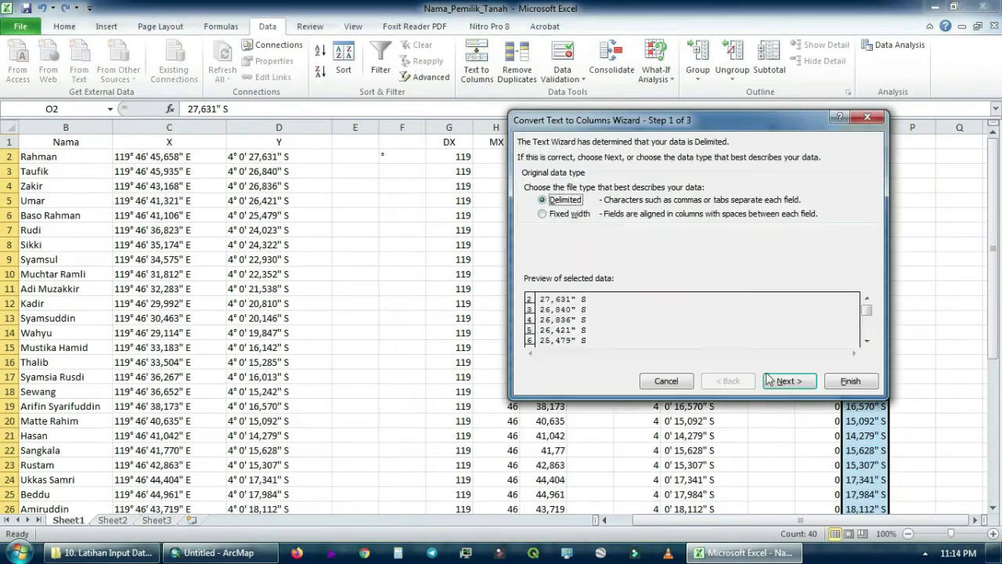
left_click(805, 379)
left_click(805, 379)
left_click(871, 242)
left_click_drag(924, 155, 921, 490)
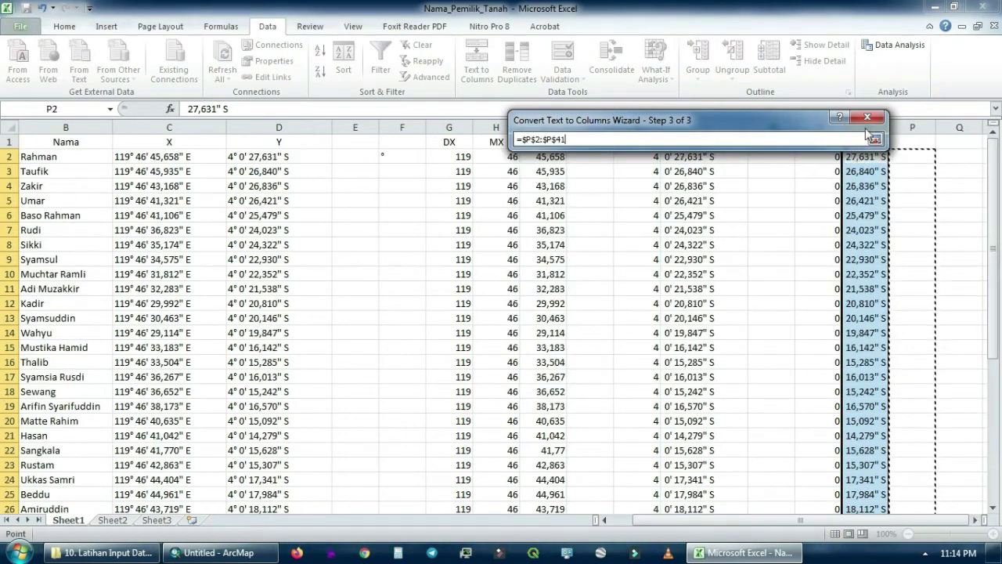
left_click(875, 138)
left_click(851, 382)
scroll(864, 385, "down", 4)
scroll(864, 385, "up", 4)
left_click(798, 242)
Label the degree, minute and second columns of Y with the headers DY in K1, MY in N1 and SY in P1.
left_click(642, 141)
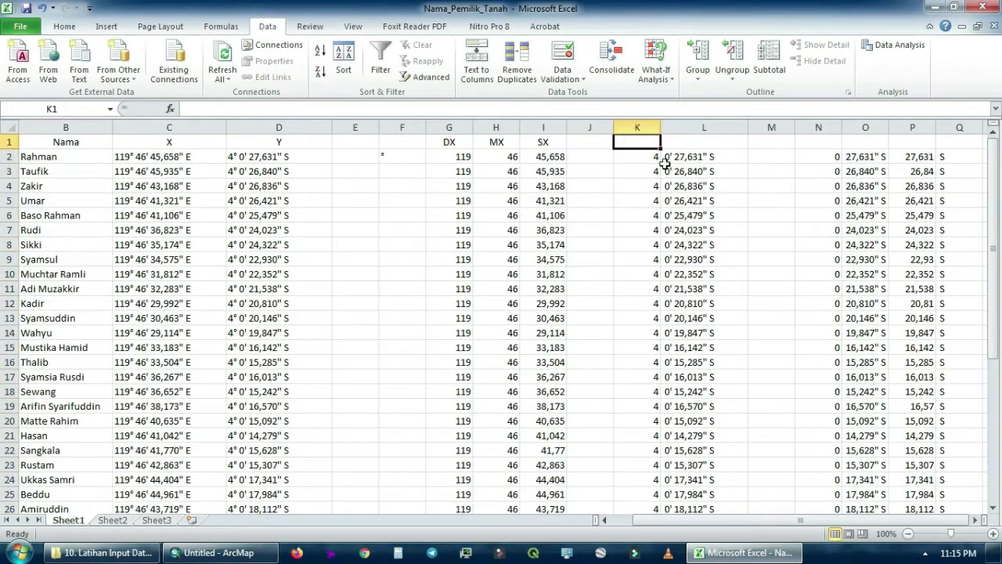
type("DY")
left_click(821, 142)
type("SY")
left_click(896, 141)
type("XY")
left_click(840, 239)
left_click(913, 141)
double_click(913, 141)
double_click(913, 141)
left_click(807, 142)
type("MY")
left_click(913, 127)
type("SY")
Delete the leftover Y split columns L, M, O and Q and the unneeded columns E and F.
left_click(960, 127)
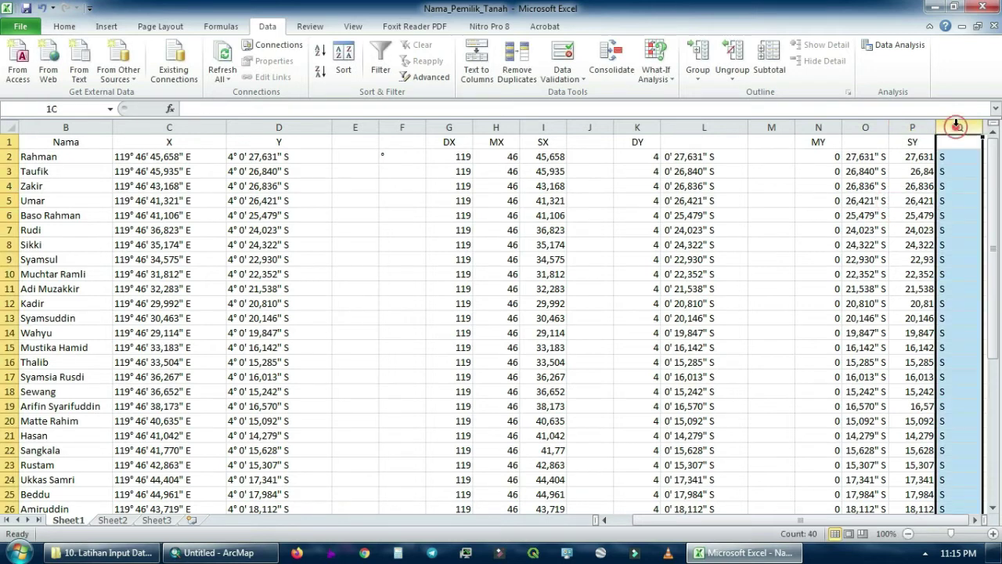
left_click(865, 127)
left_click(704, 127, "ctrl")
left_click(771, 127, "ctrl")
right_click(723, 128)
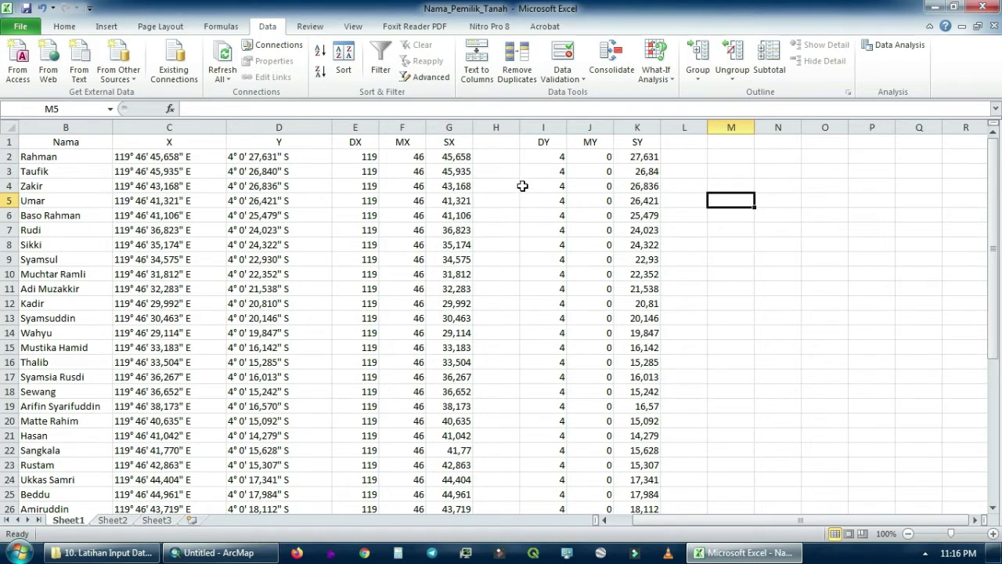
Compute the decimal-degree X in H2 with the formula =E2+(F2/60)+(G2/3600).
left_click(499, 159)
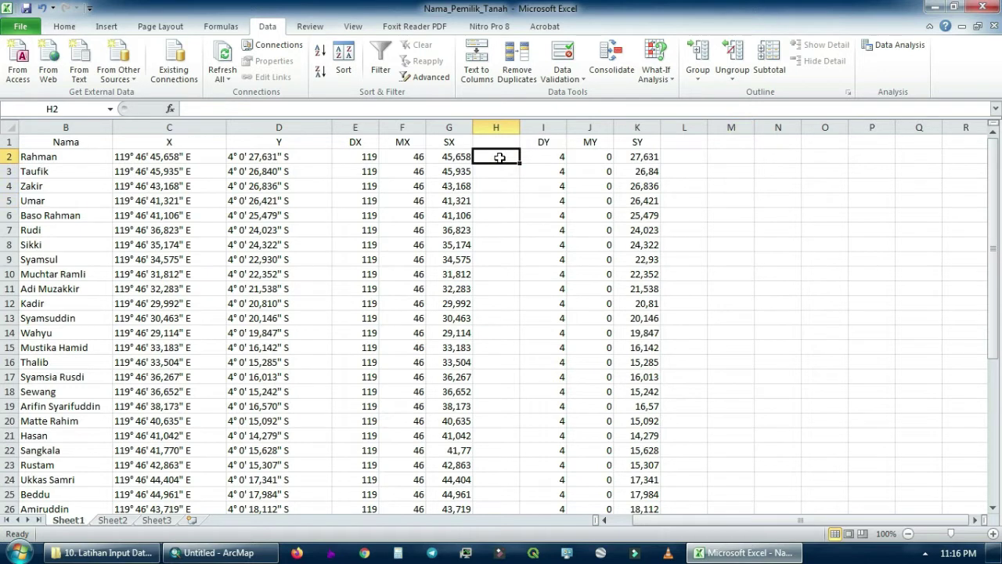
type("=")
left_click(360, 155)
type("+(")
left_click(398, 160)
type("/60")
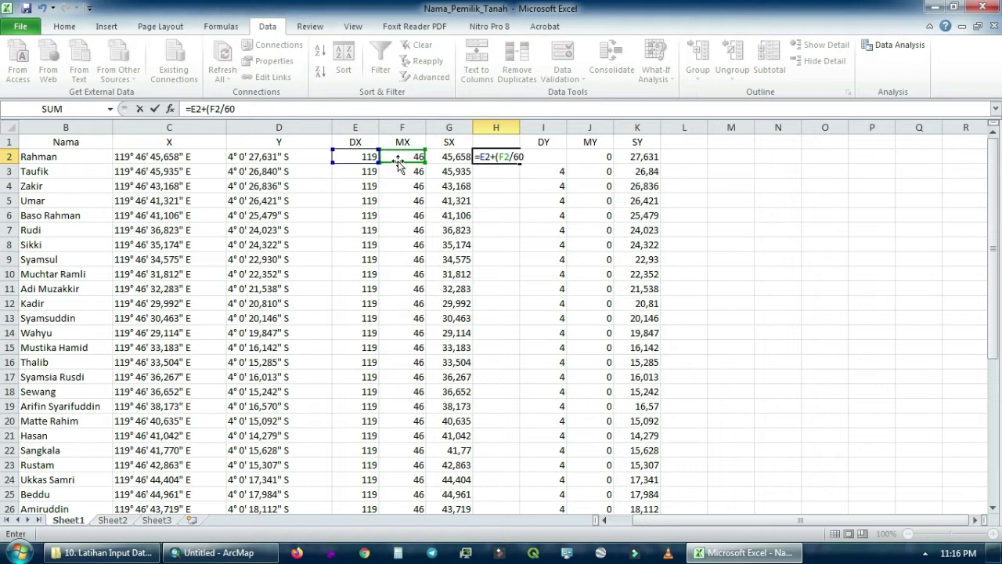
type(")+(")
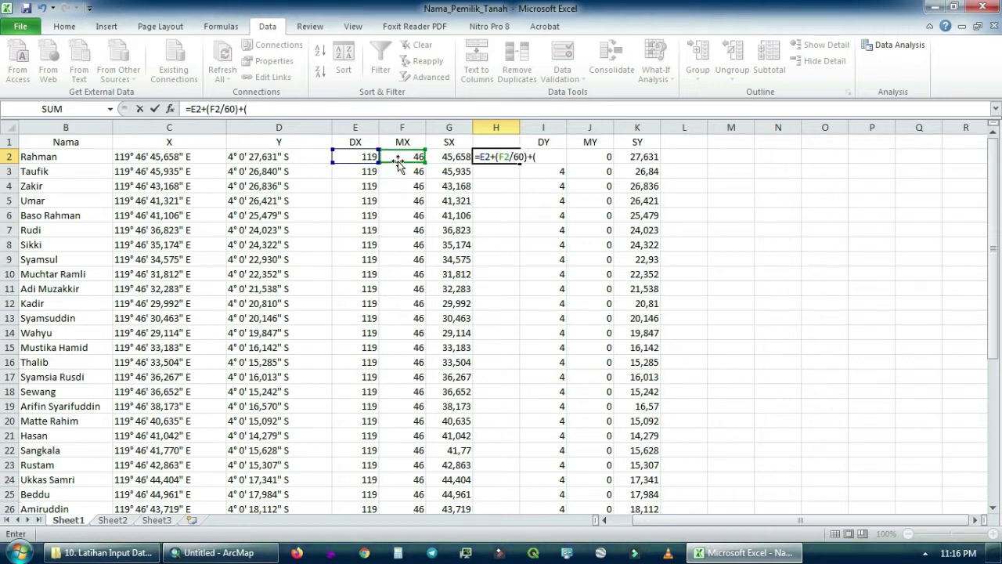
left_click(452, 157)
type("/3600")
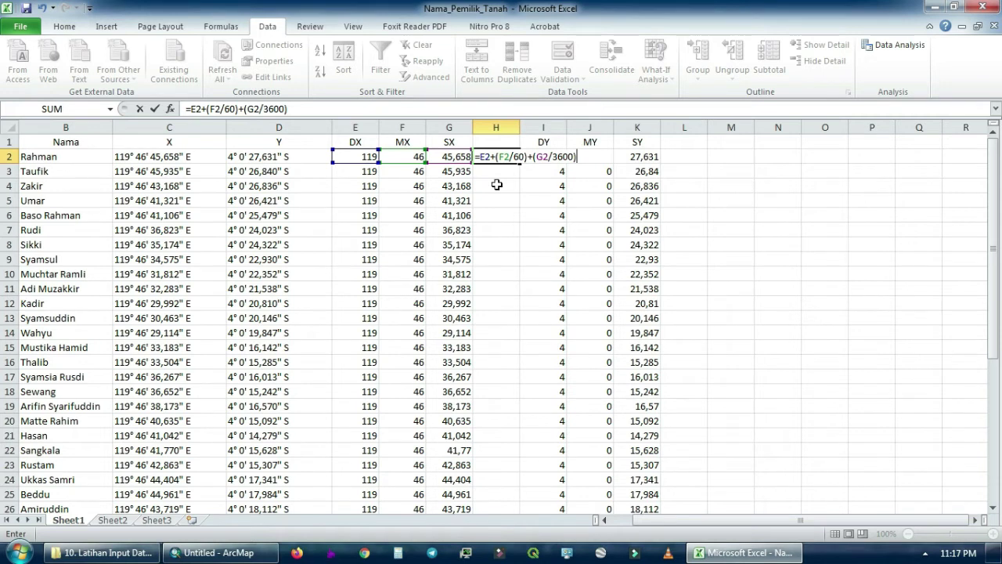
key("Return")
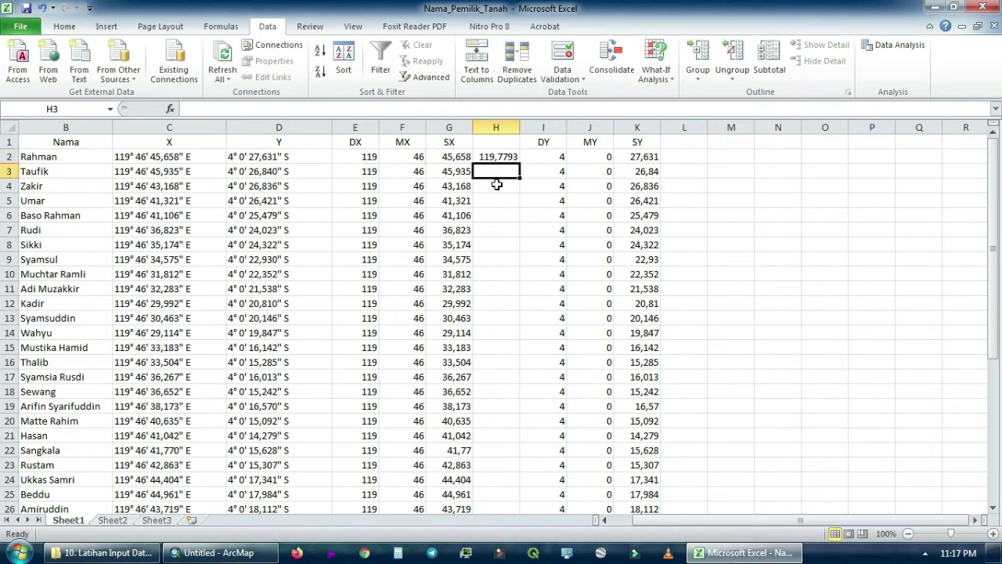
Fill the H2 decimal-degree formula down to H41.
left_click(496, 156)
left_click_drag(519, 163, 532, 484)
scroll(533, 392, "up", 6)
Copy the H2 formula to L2 as a formula only and fill it down to L41.
left_click(497, 156)
right_click(507, 155)
left_click(544, 174)
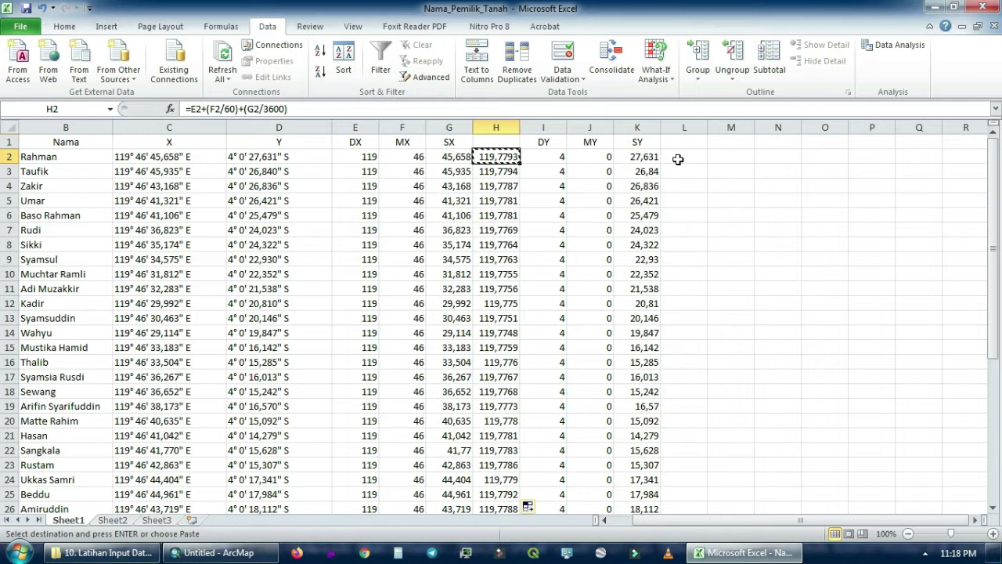
left_click(677, 158)
right_click(675, 156)
left_click(672, 155)
left_click(753, 217)
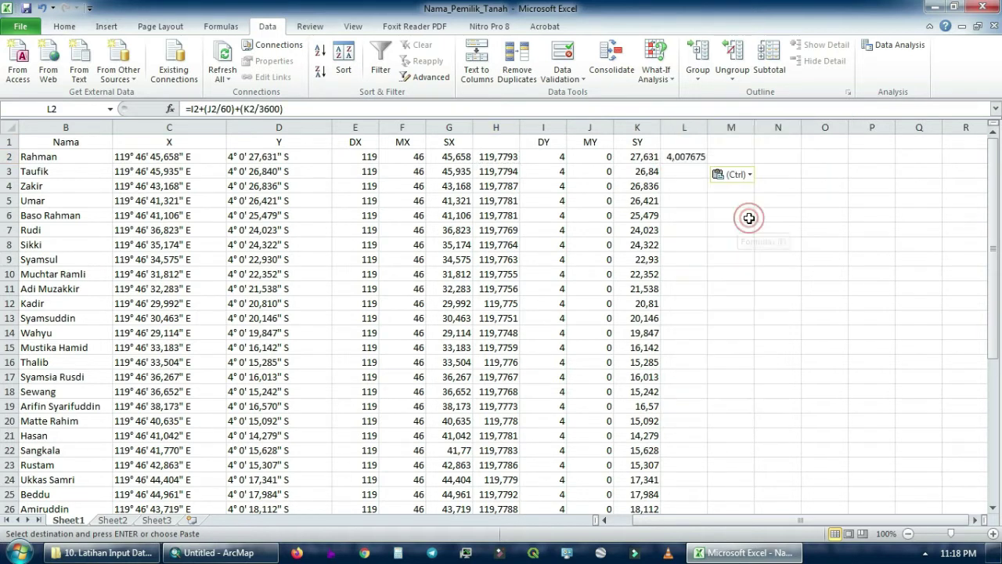
left_click_drag(709, 162, 723, 487)
scroll(709, 347, "up", 6)
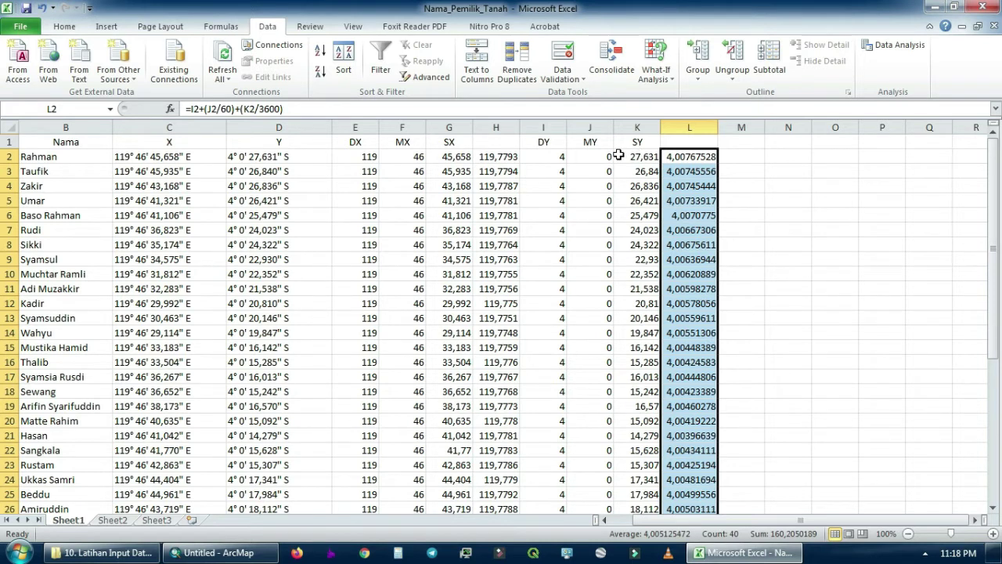
Negate the Y decimal degrees with =L2*-1 in M2 and fill the formula down to M41.
left_click(688, 156)
left_click(733, 157)
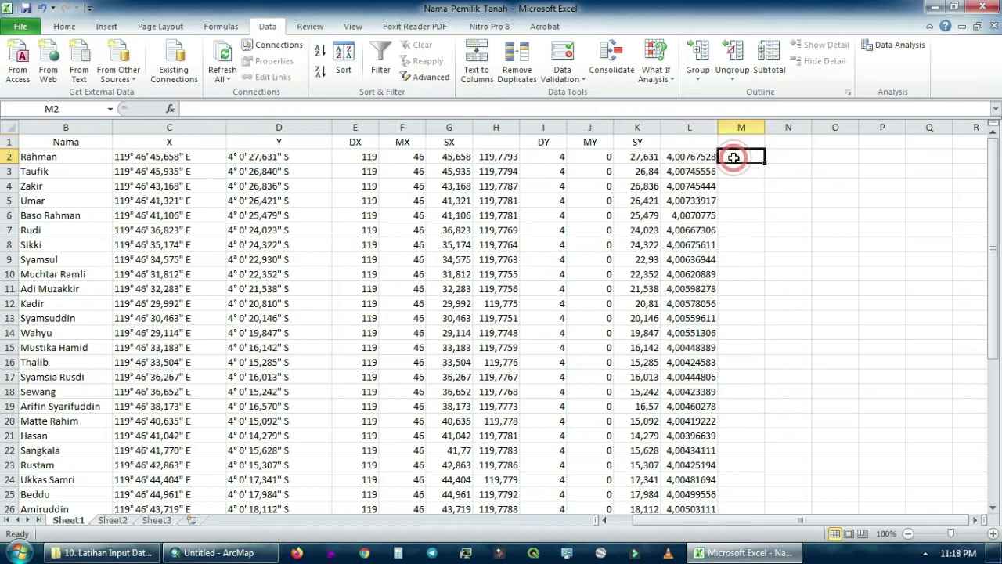
type("=")
left_click(688, 157)
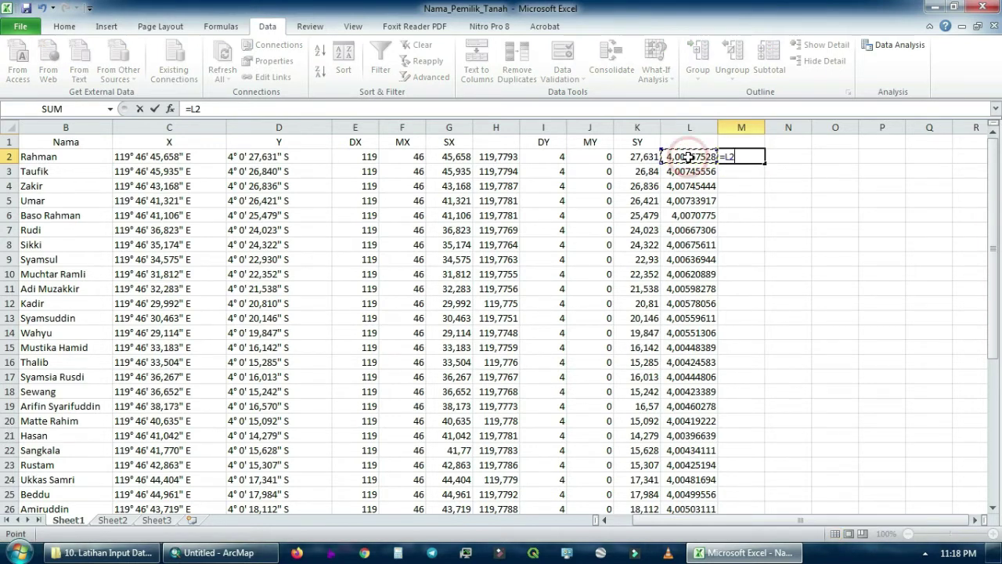
type("*")
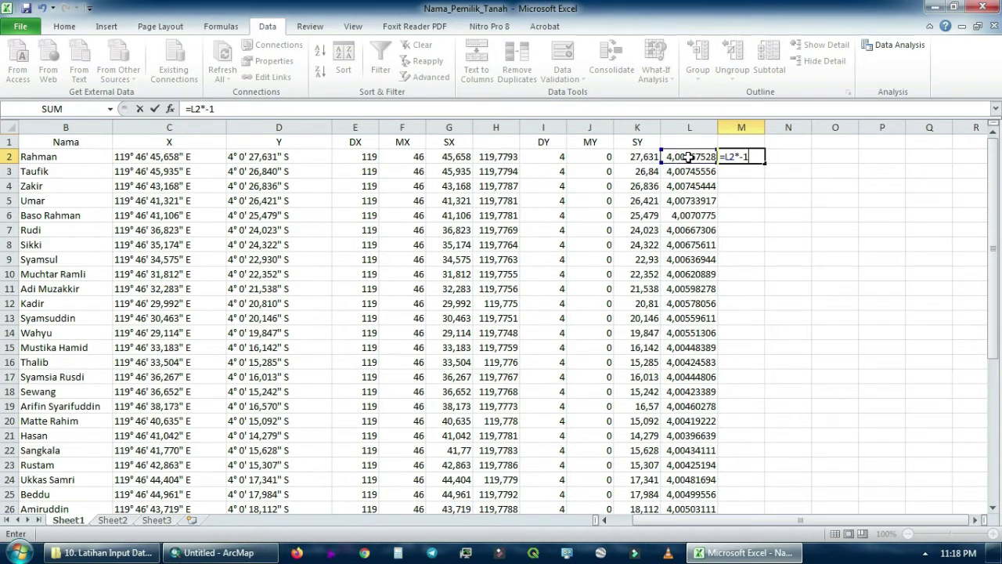
type("-1")
key("Return")
left_click(743, 157)
left_click_drag(765, 163, 734, 479)
scroll(744, 425, "up", 6)
left_click(801, 230)
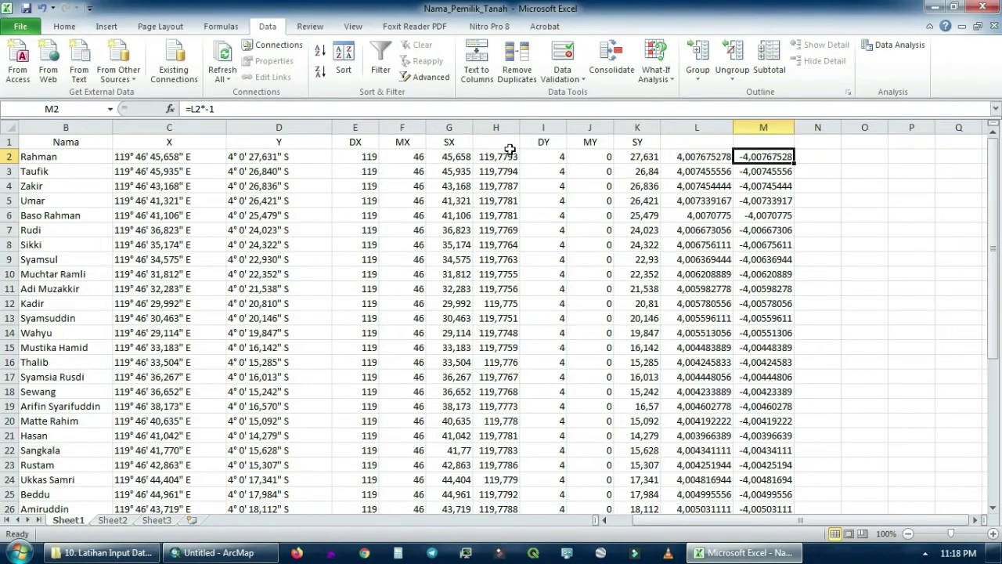
Replace the formulas in M2:M41 with their values by copying and pasting them in place as values.
left_click_drag(775, 157, 761, 487)
right_click(786, 354)
left_click(828, 121)
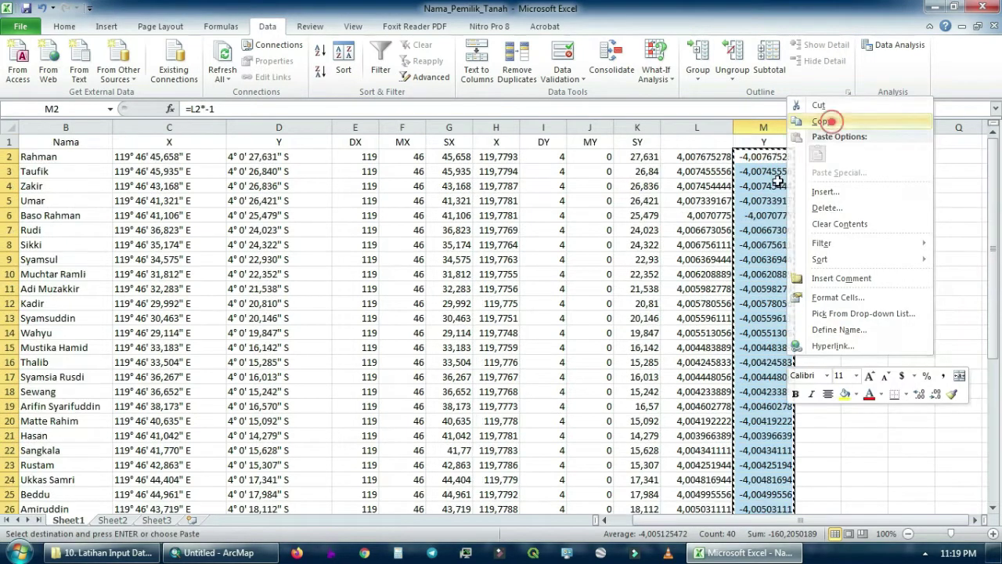
right_click(794, 157)
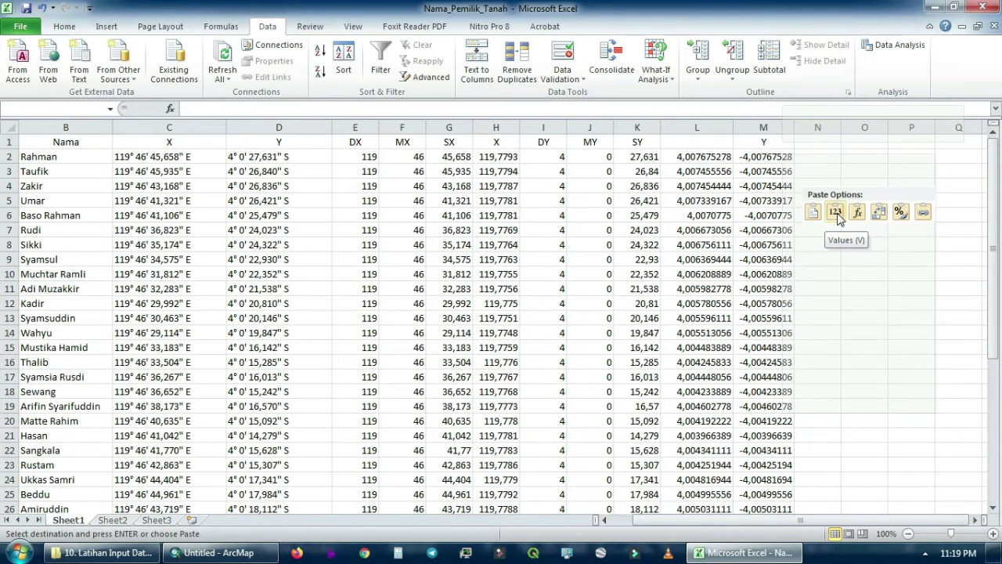
left_click(836, 212)
Delete column L, which holds the positive Y decimal degrees.
left_click(710, 127)
right_click(711, 128)
left_click(778, 247)
left_click(792, 215)
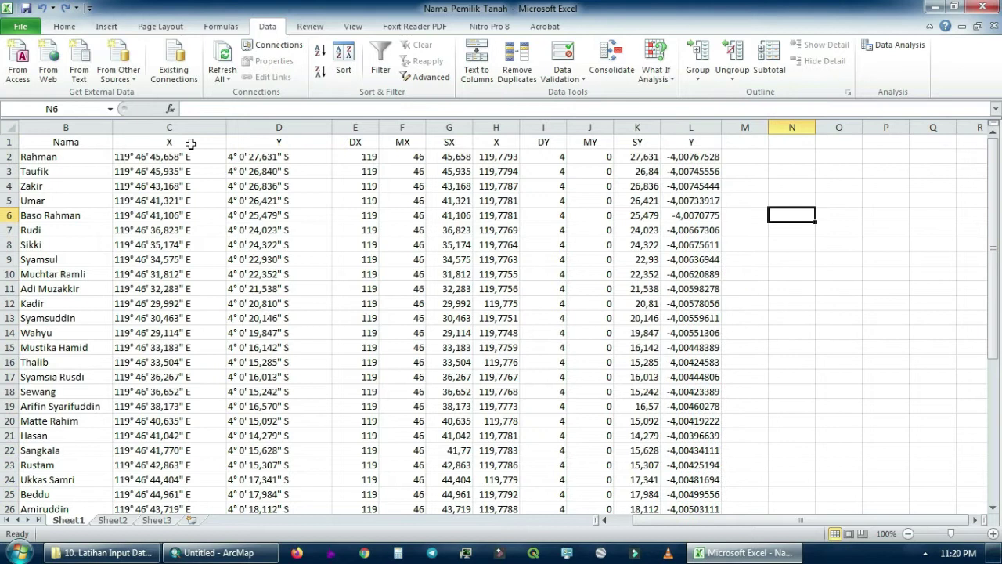
Rename the header in C1 to Bujur and the one in D1 to Lintang, and close the workbook.
left_click(190, 143)
type("Bujur")
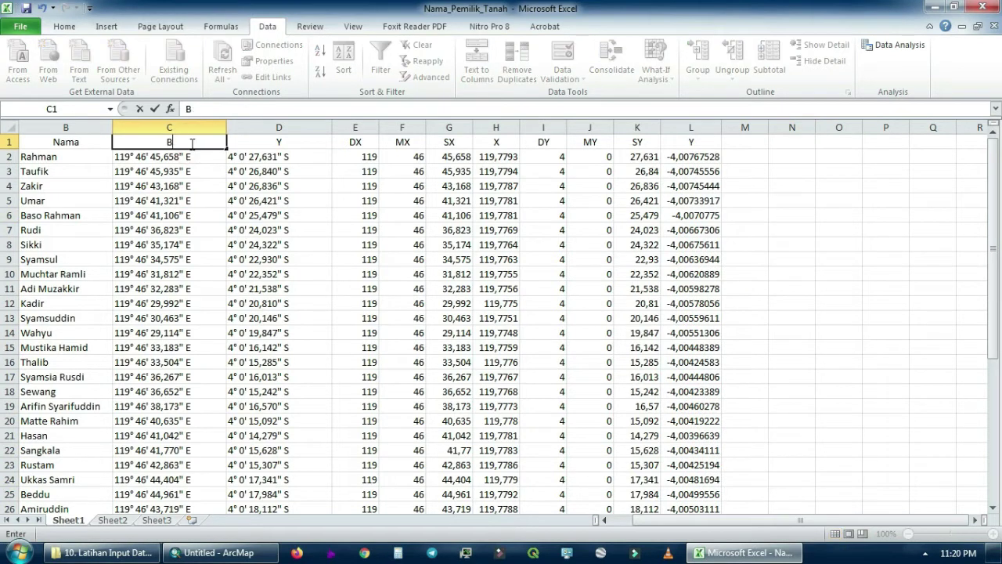
left_click(267, 146)
type("Lintang")
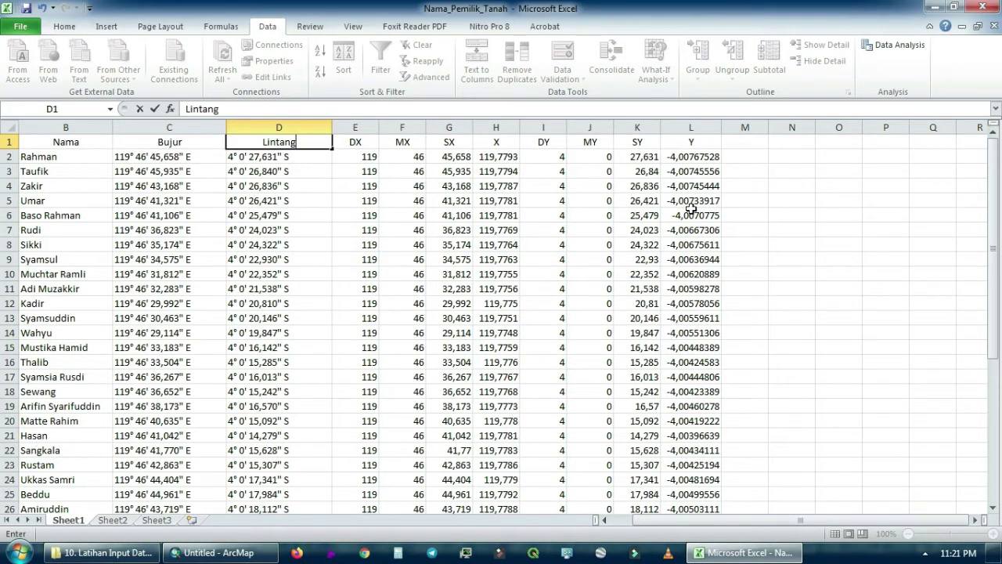
left_click(771, 220)
left_click(604, 520)
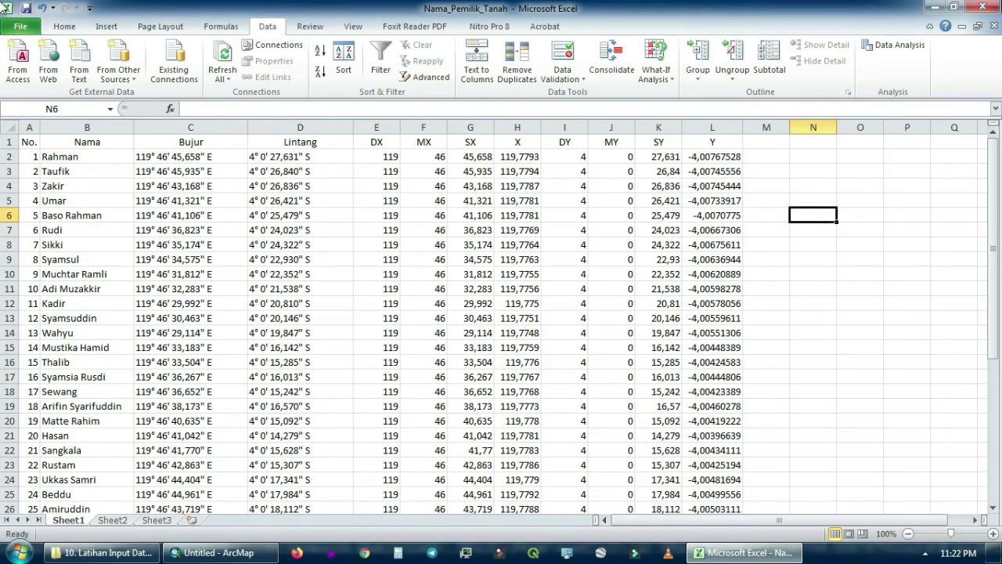
left_click(984, 8)
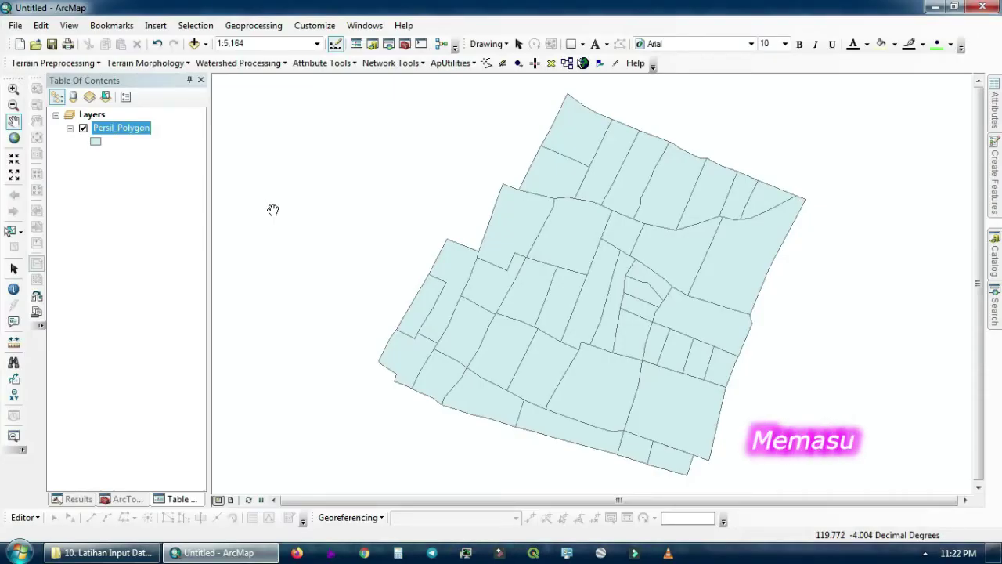
Add Sheet1$ from Nama_Pemilik_Tanah.xlsx in the folder 10. Latihan Input Data Koordinat to the map in ArcMap.
left_click(195, 43)
left_click(501, 180)
left_click(344, 298)
double_click(348, 218)
double_click(391, 293)
left_click(384, 226)
left_click(385, 214)
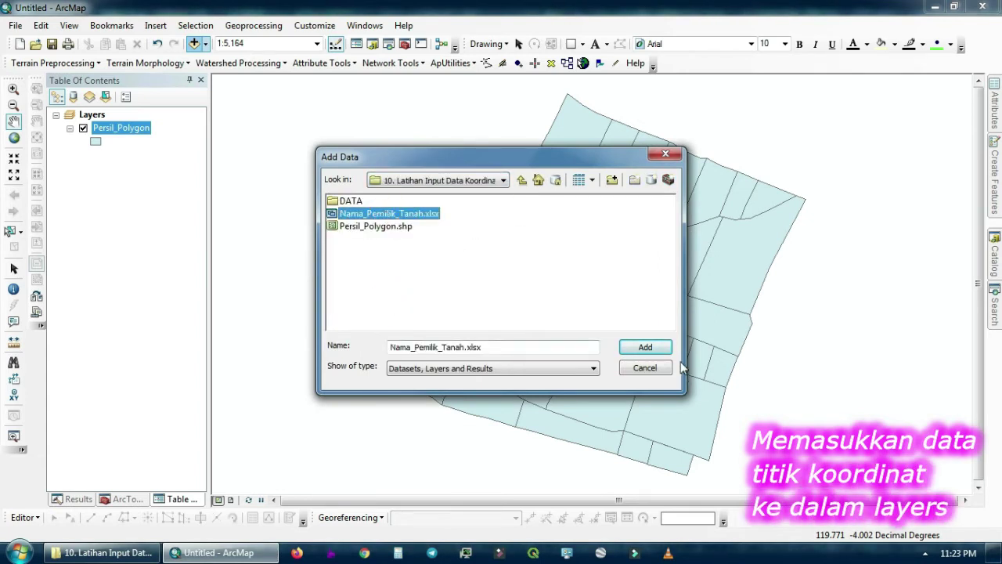
left_click(662, 350)
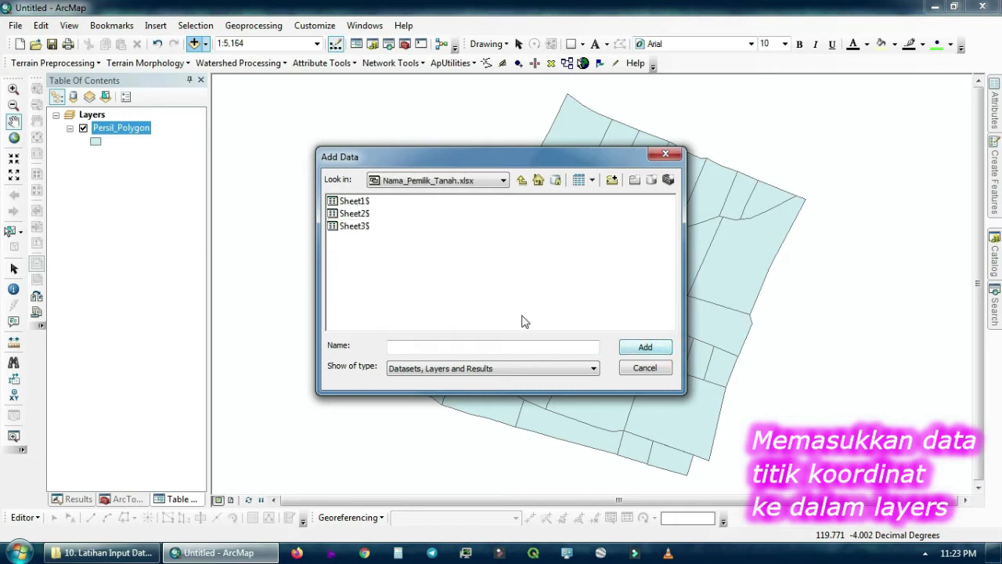
left_click(365, 202)
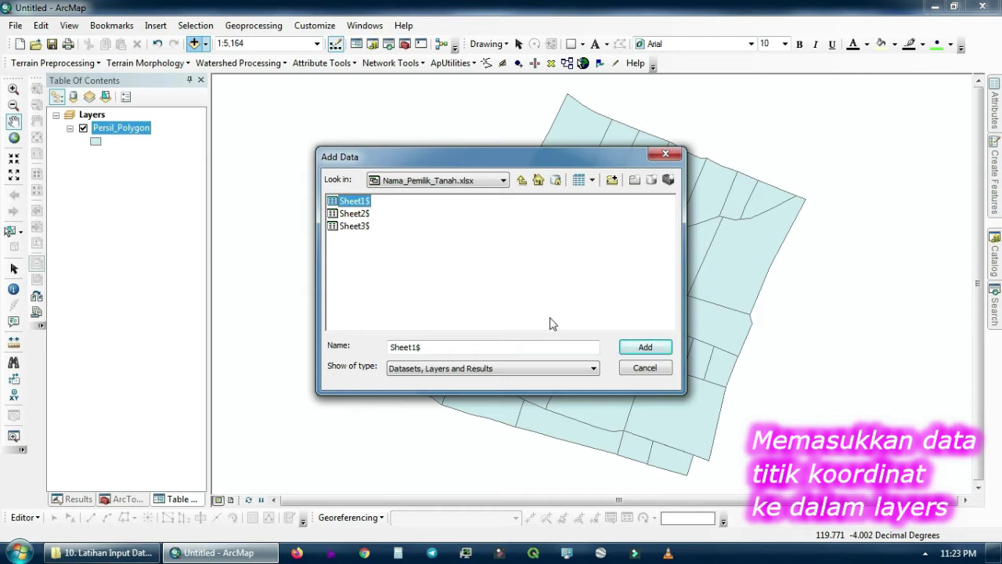
left_click(645, 347)
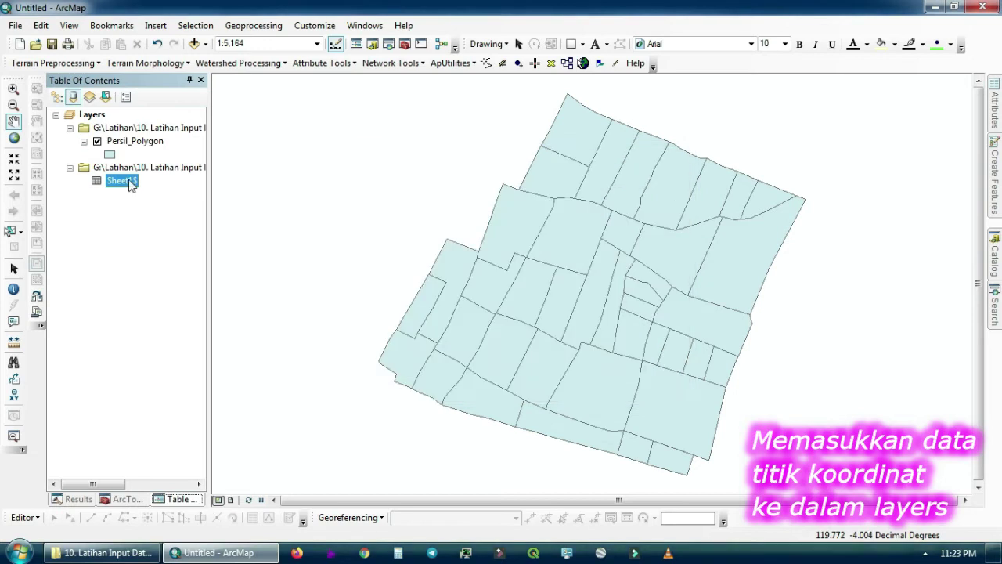
Display the XY data of Sheet1$ as points, with X as the X field and Y as the Y field.
right_click(122, 191)
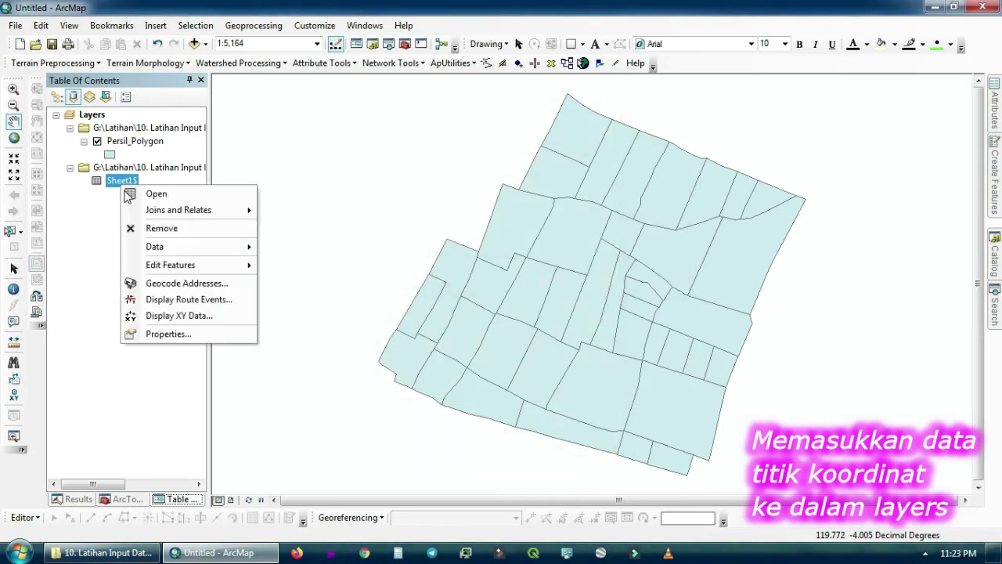
left_click(180, 316)
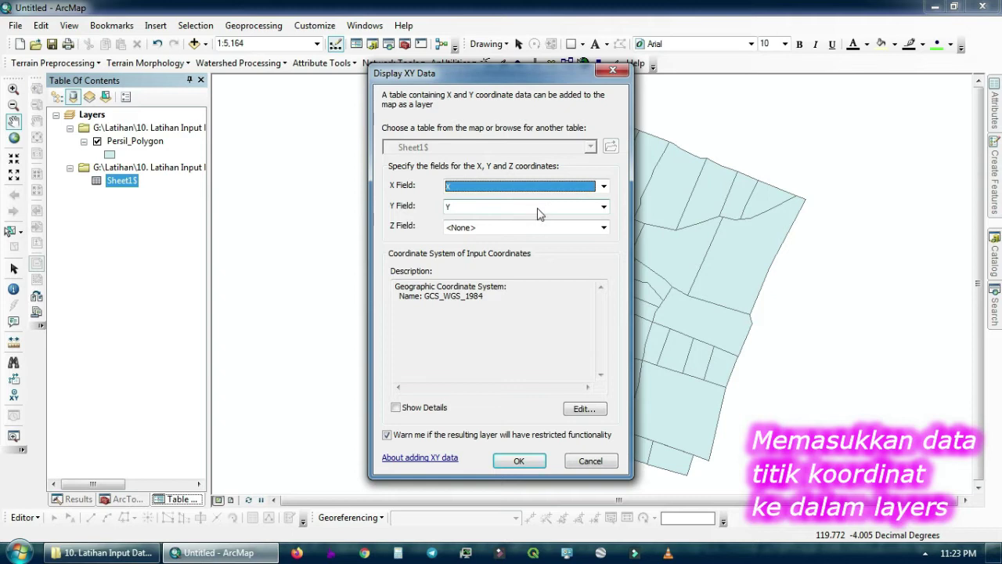
left_click(603, 188)
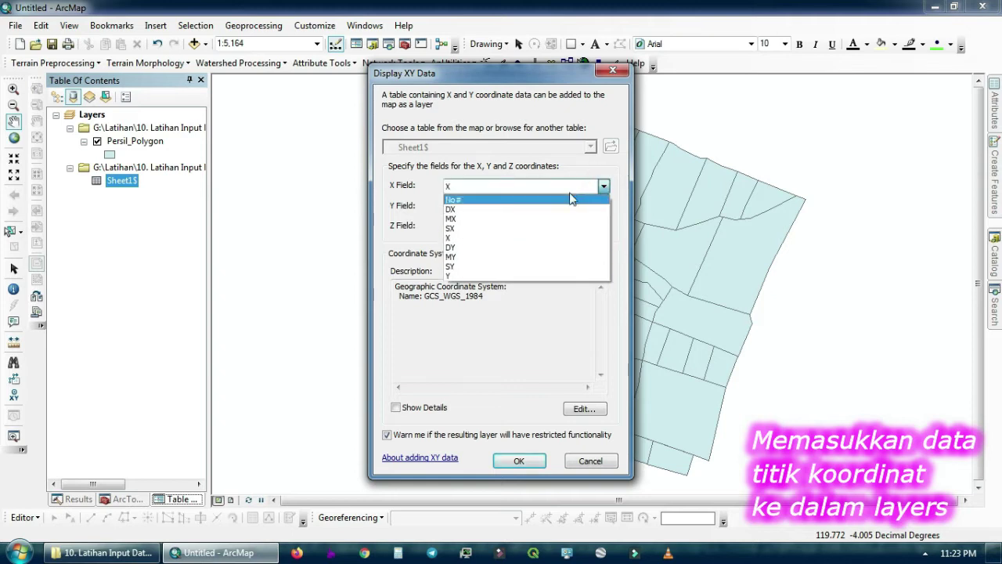
left_click(486, 237)
left_click(519, 461)
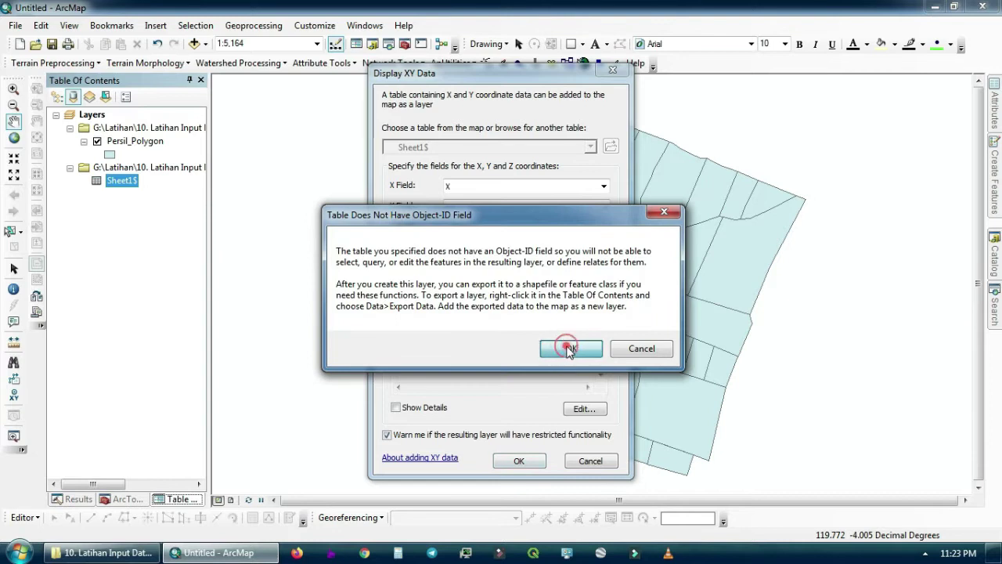
left_click(570, 349)
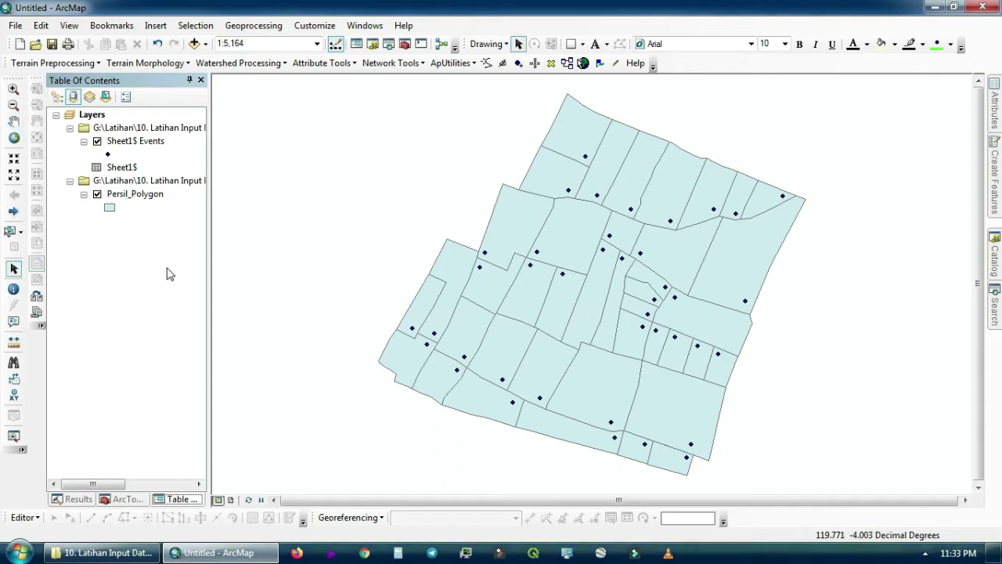
Export all features of Sheet1$ Events to the shapefile Koordinat_Lokasi and add it to the map as a layer.
right_click(154, 145)
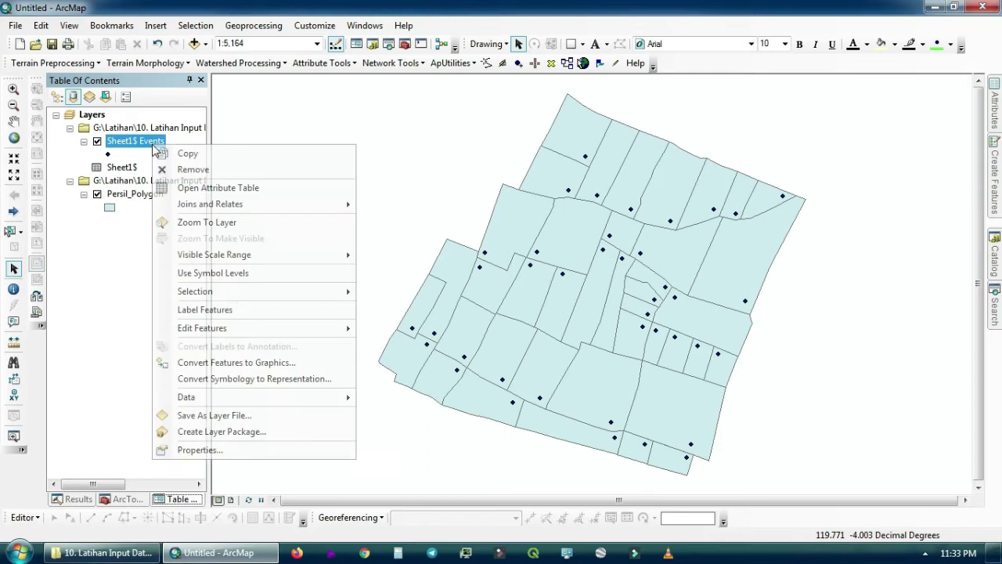
mouse_move(245, 403)
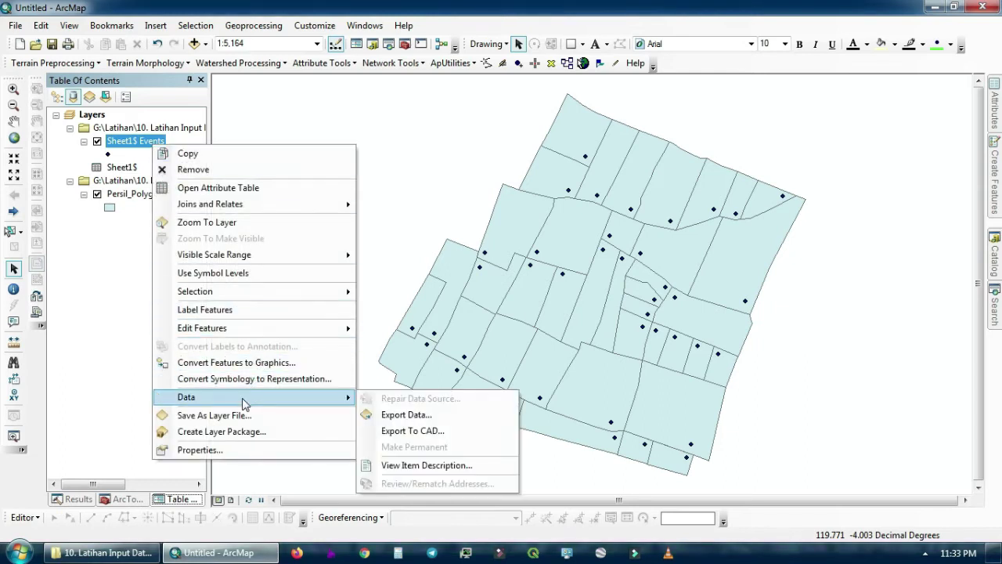
left_click(423, 416)
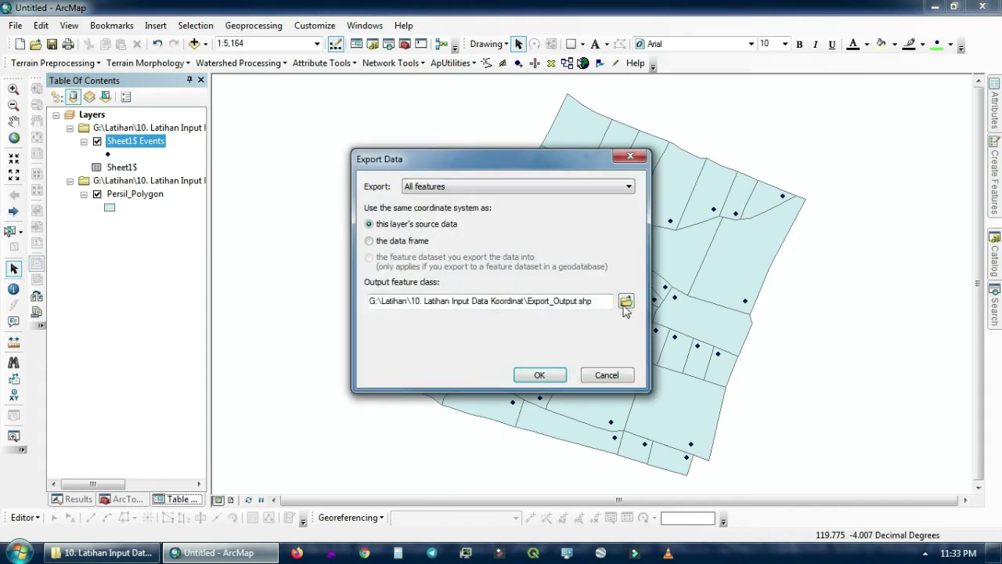
left_click(627, 303)
left_click(487, 346)
type("Koordinat_Lokasi")
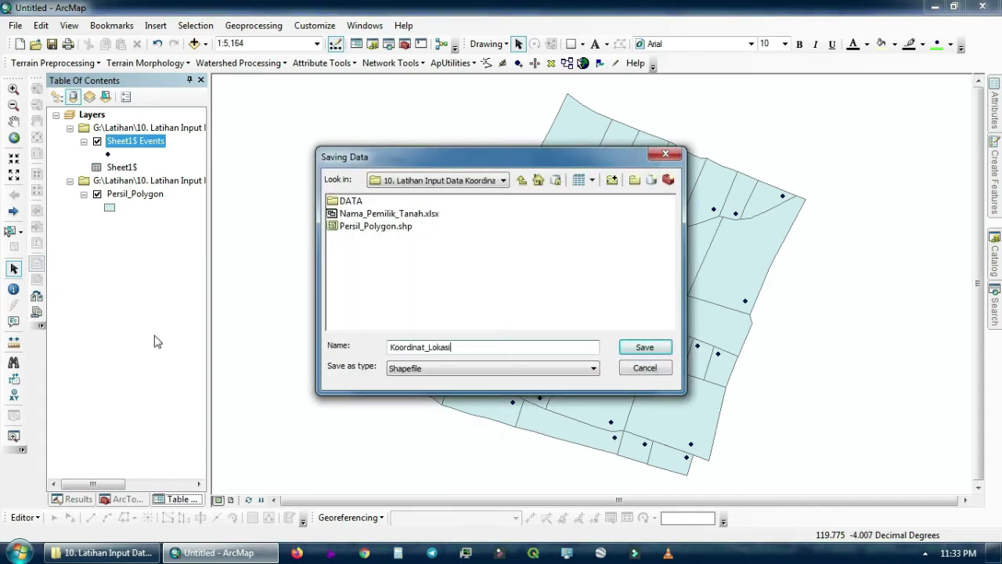
left_click(645, 347)
left_click(540, 375)
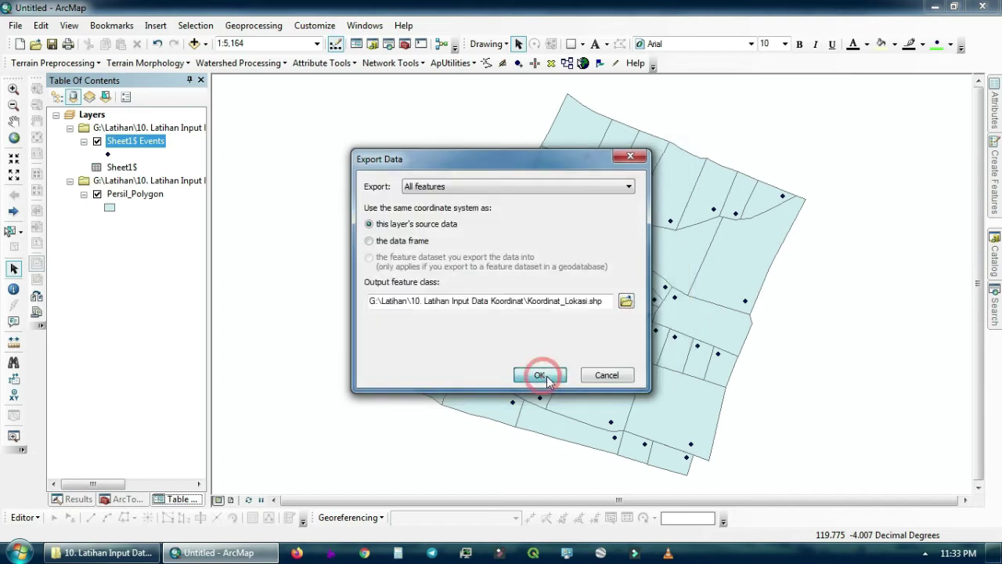
left_click(548, 328)
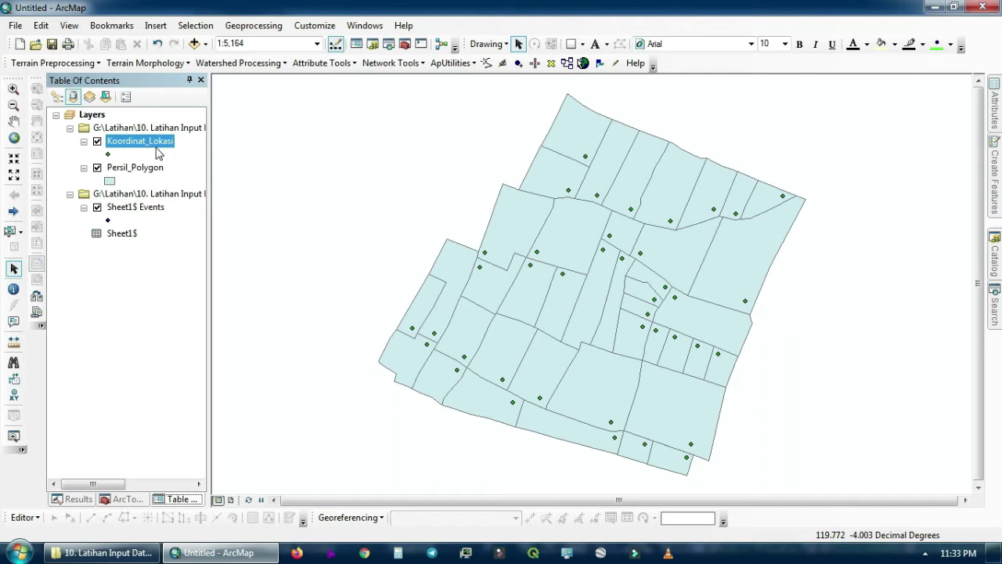
Remove the Excel source group containing Sheet1$ Events and Sheet1$ from the map layers.
right_click(147, 194)
left_click(182, 202)
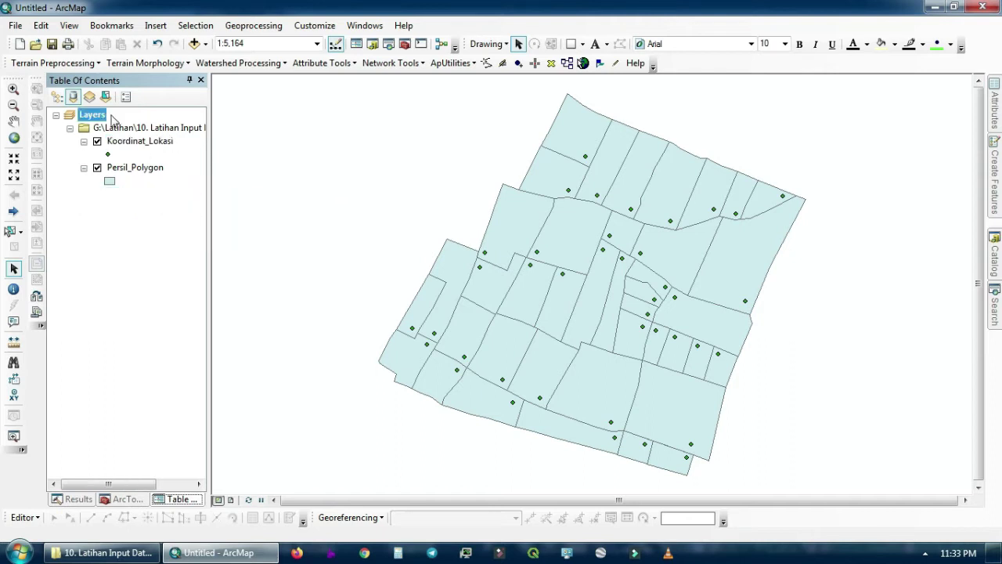
List the layers by drawing order and inspect the attribute tables of Koordinat_Lokasi and Persil_Polygon.
left_click(57, 97)
left_click(148, 156)
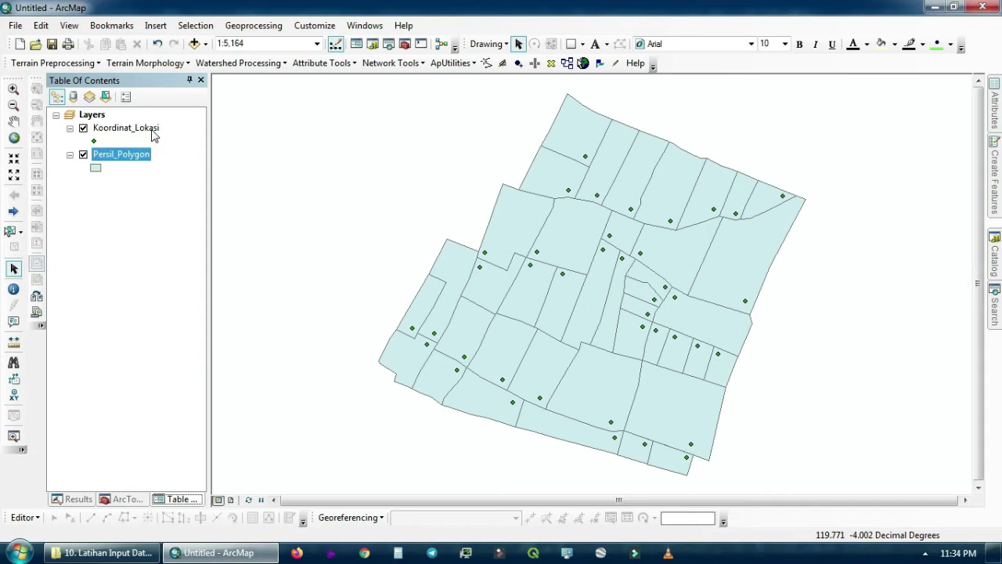
left_click(152, 130)
right_click(152, 130)
left_click(196, 171)
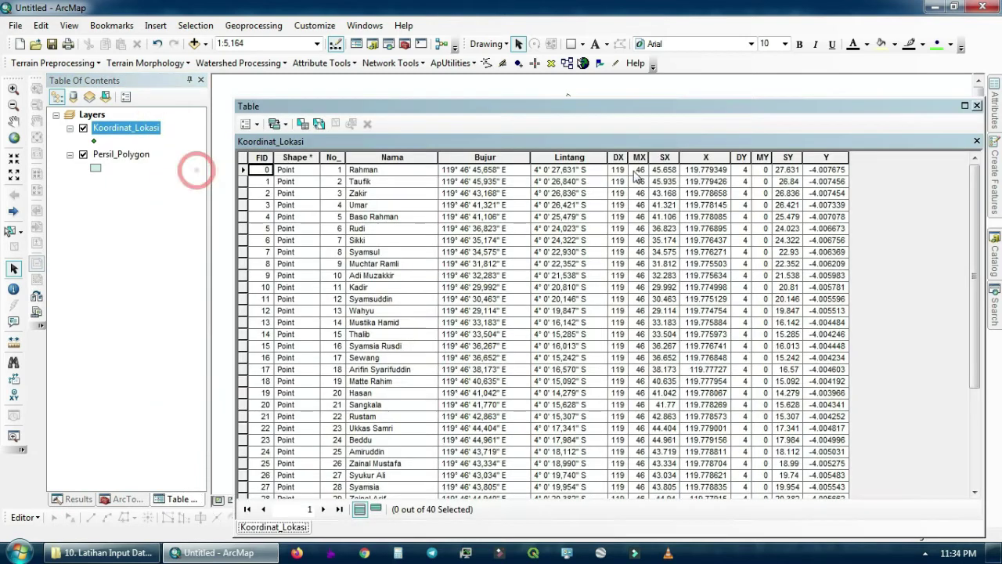
left_click(978, 105)
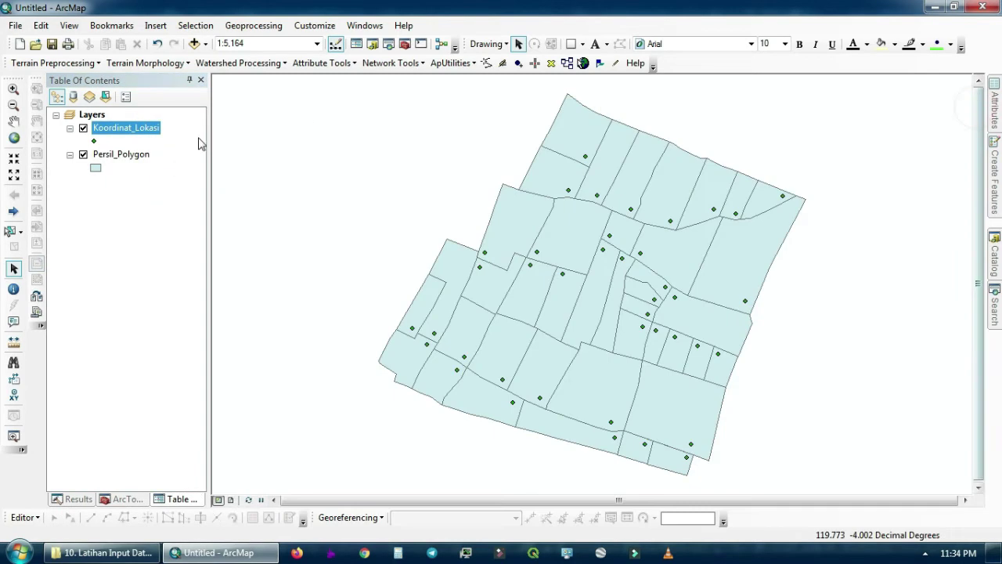
right_click(126, 155)
left_click(139, 196)
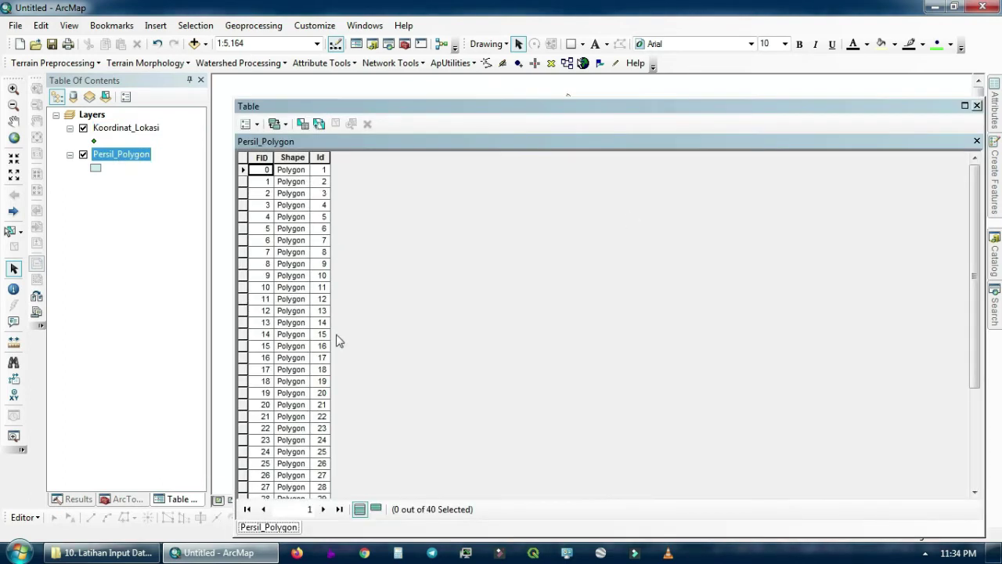
left_click(977, 105)
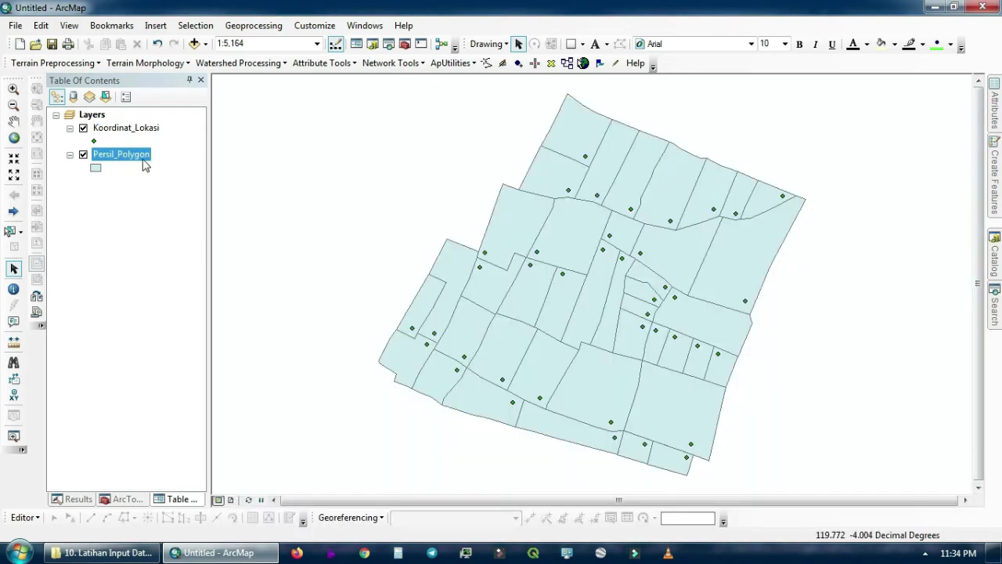
Set up a Spatial Join from the Analysis overlay tools with Persil_Polygon as target features and Koordinat_Lokasi as join features.
left_click(127, 499)
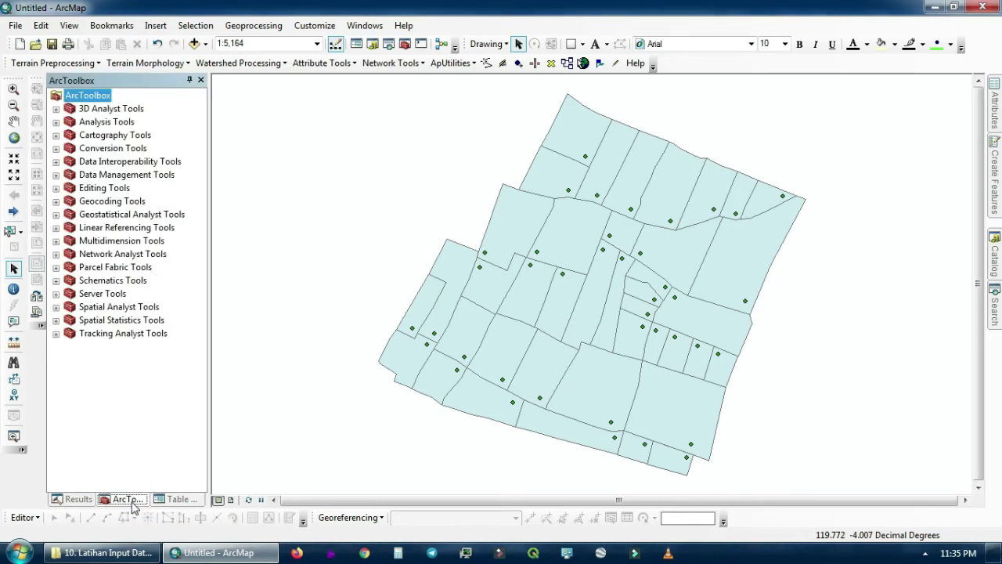
left_click(56, 122)
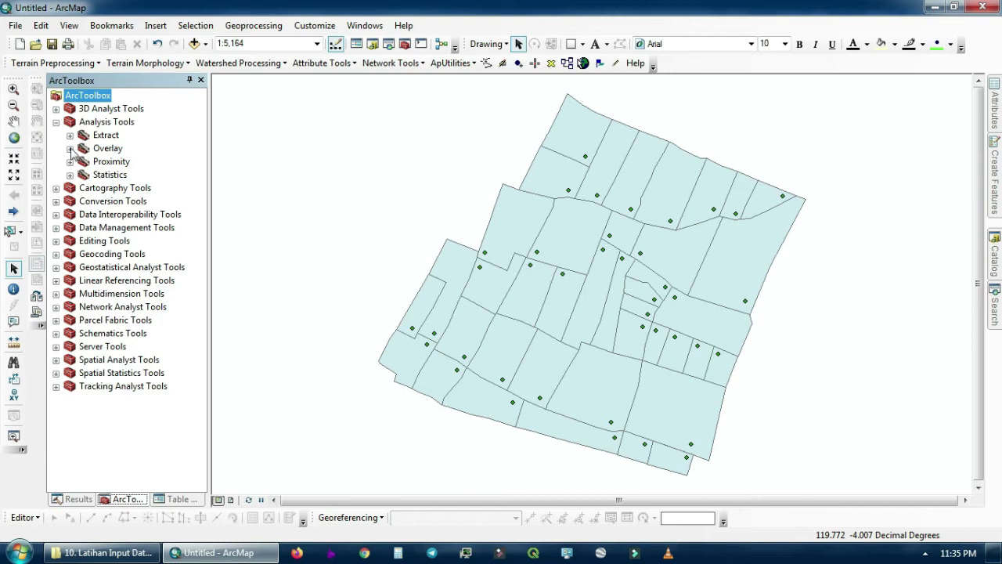
left_click(70, 148)
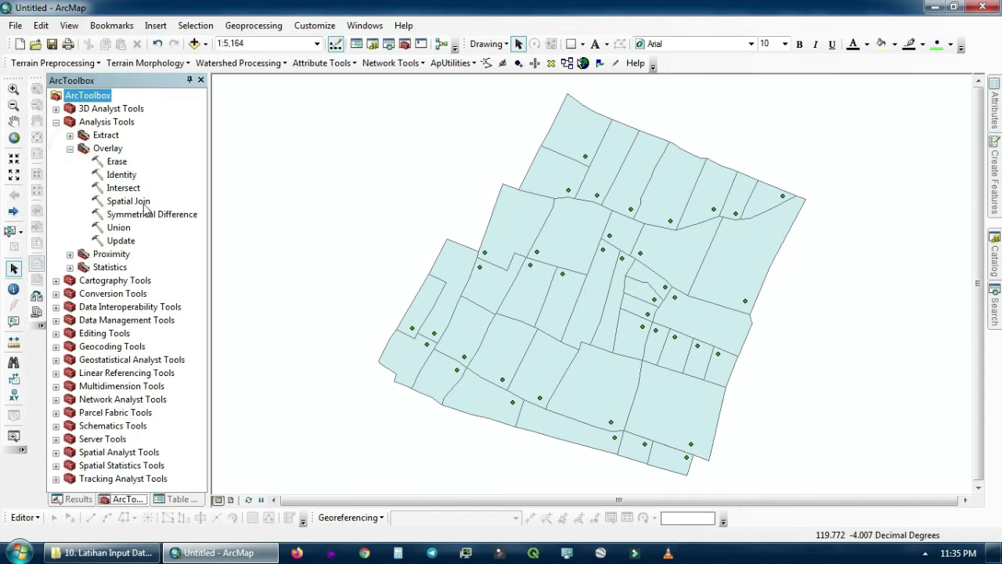
double_click(127, 201)
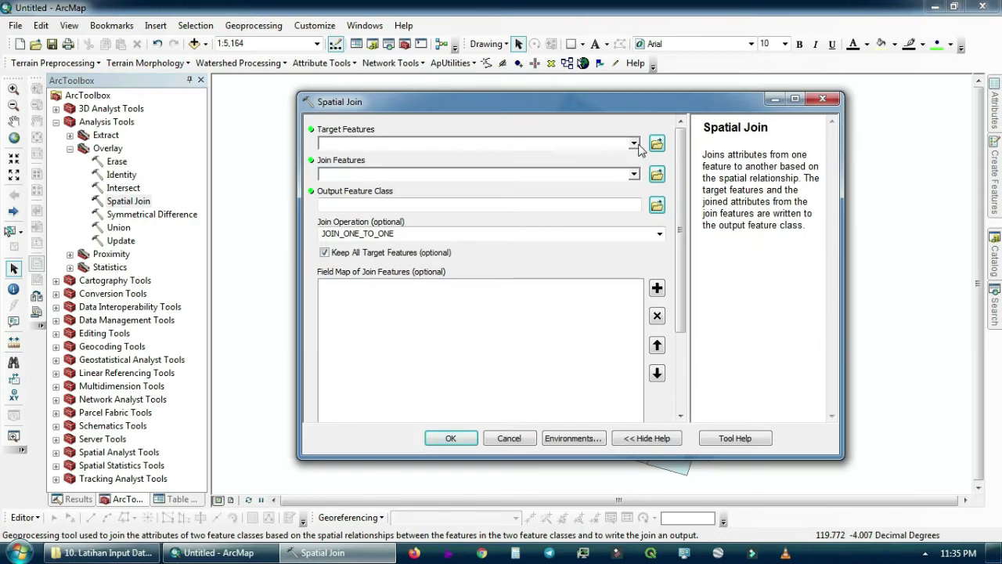
left_click(634, 143)
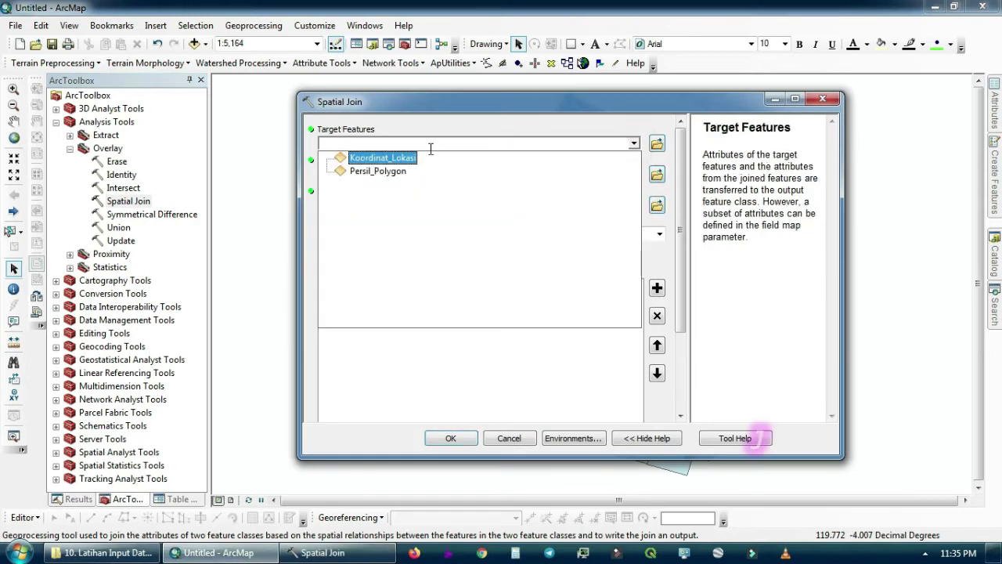
left_click(399, 176)
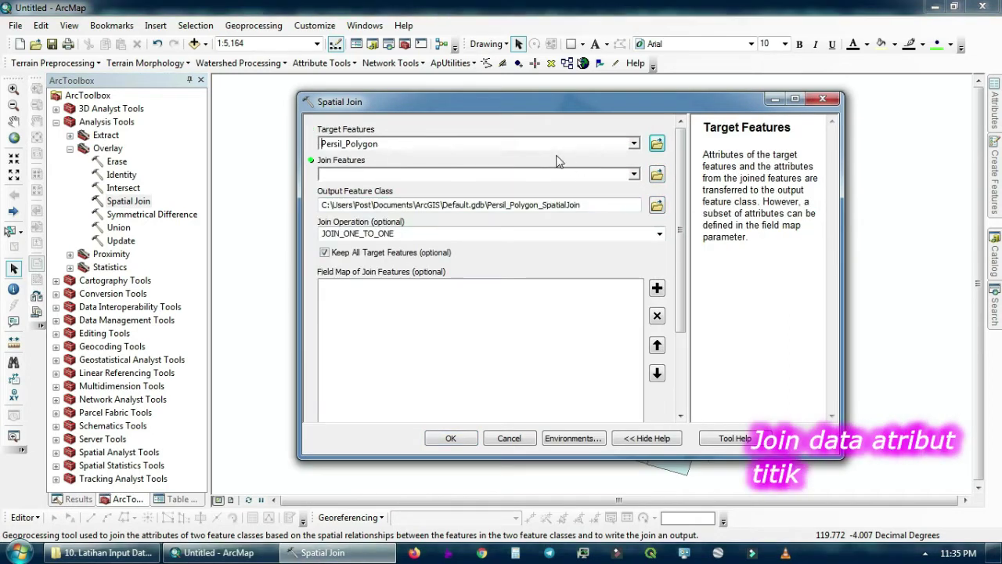
left_click(634, 174)
left_click(393, 188)
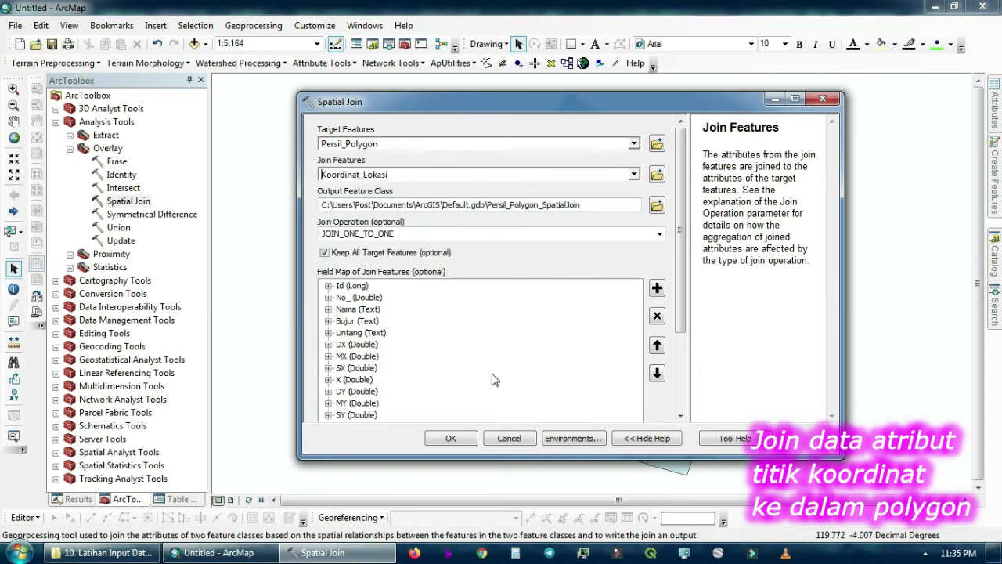
Set the join output to Polygon_Pemilik_Tanah in the folder 10. Latihan Input Data Koordinat and run the Spatial Join.
left_click(657, 205)
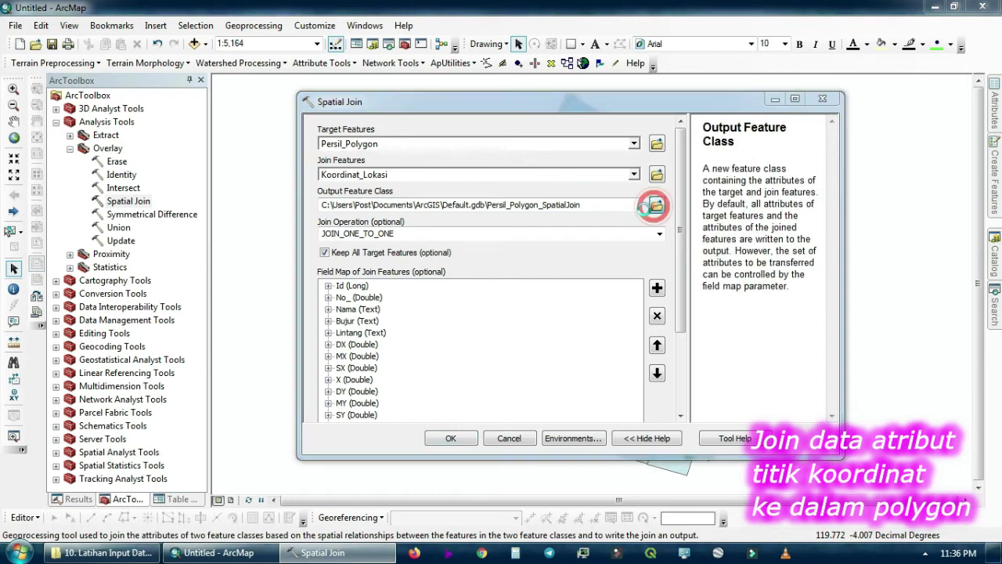
left_click(571, 185)
left_click(438, 278)
double_click(415, 217)
double_click(498, 306)
left_click(513, 351)
type("Polygon_Pemilik_Tanah")
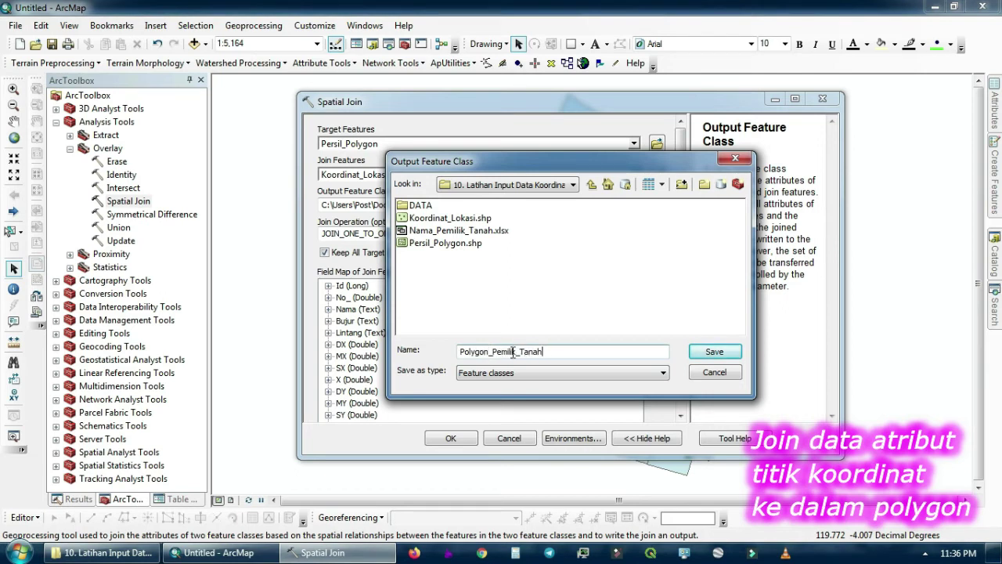
left_click(714, 351)
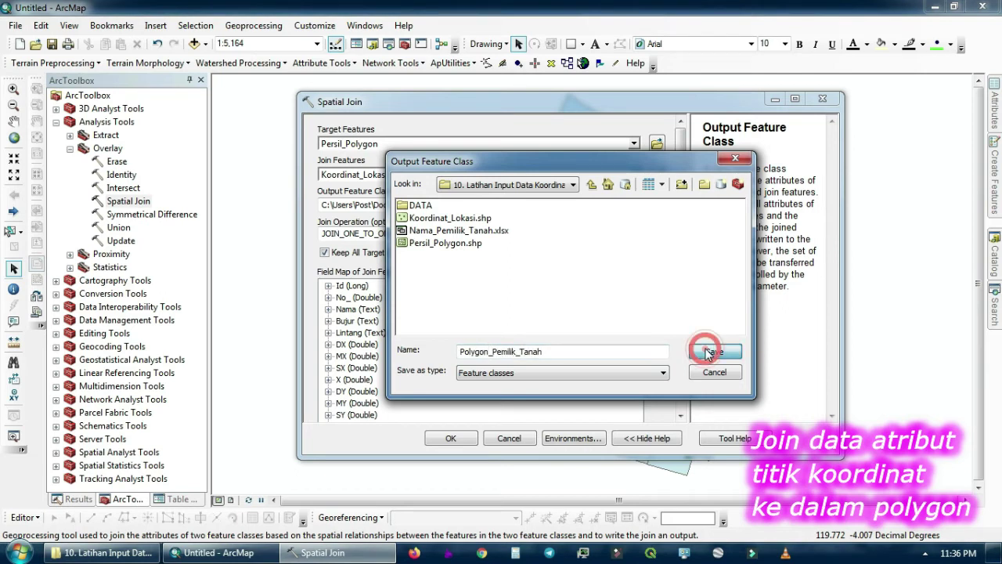
left_click(444, 440)
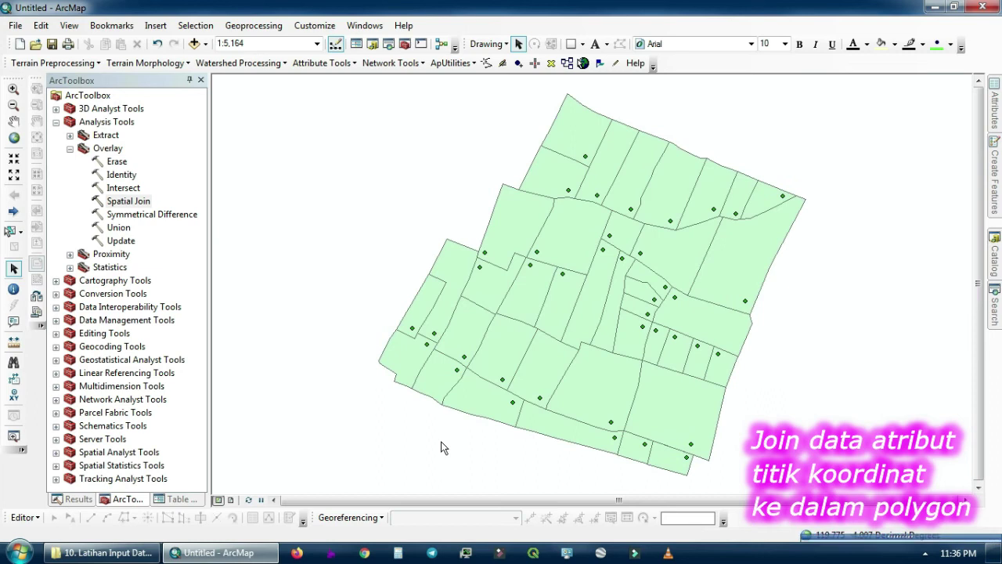
Turn off the display of the Persil_Polygon layer.
left_click(180, 500)
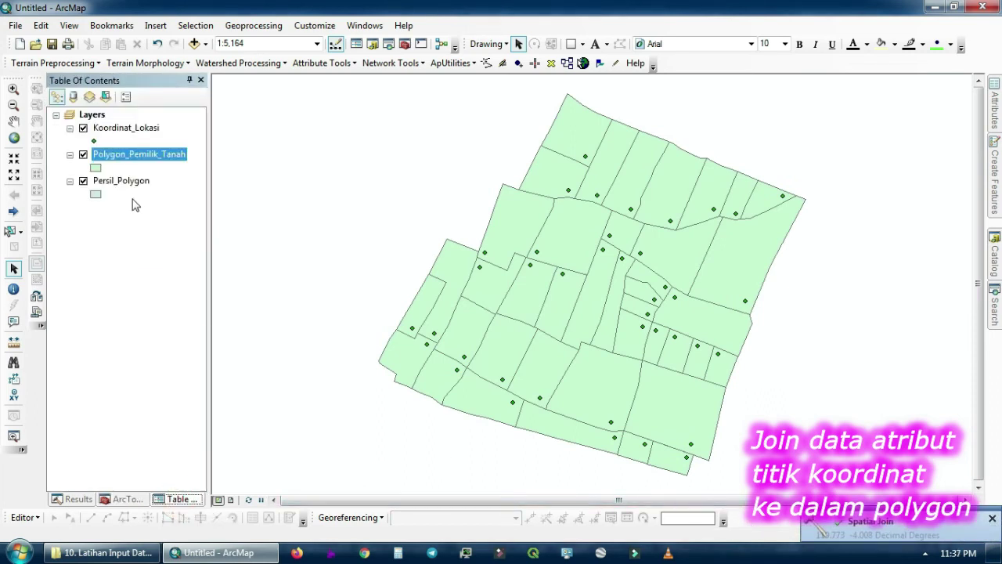
left_click(83, 180)
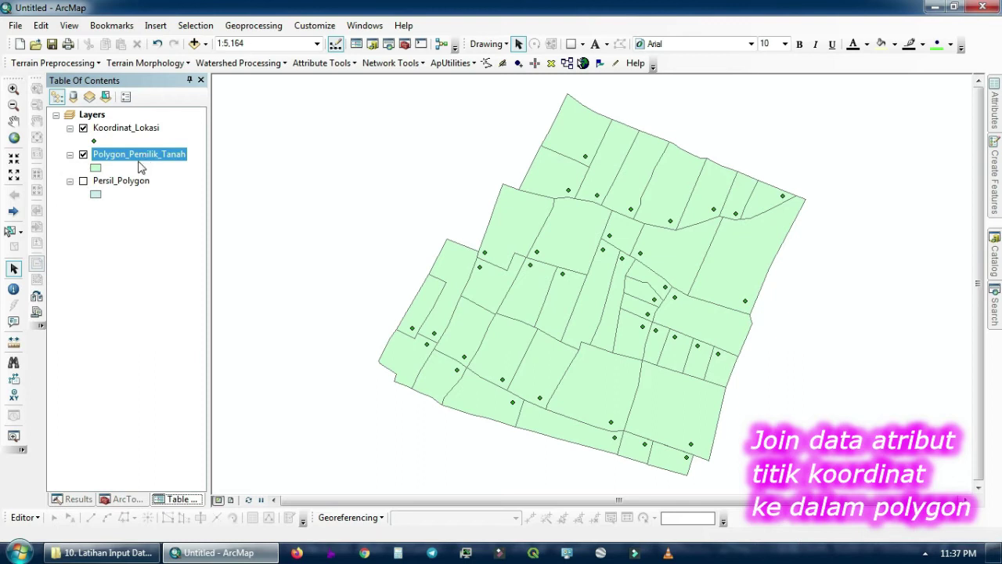
left_click(186, 180)
Open the attribute table of Polygon_Pemilik_Tanah and examine the fields joined from the coordinate points.
right_click(171, 156)
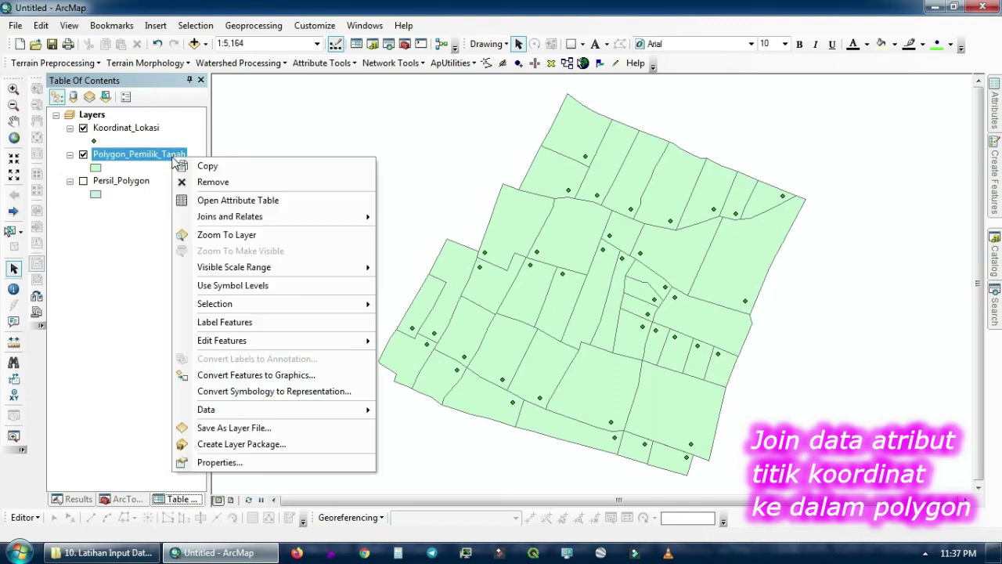
left_click(218, 201)
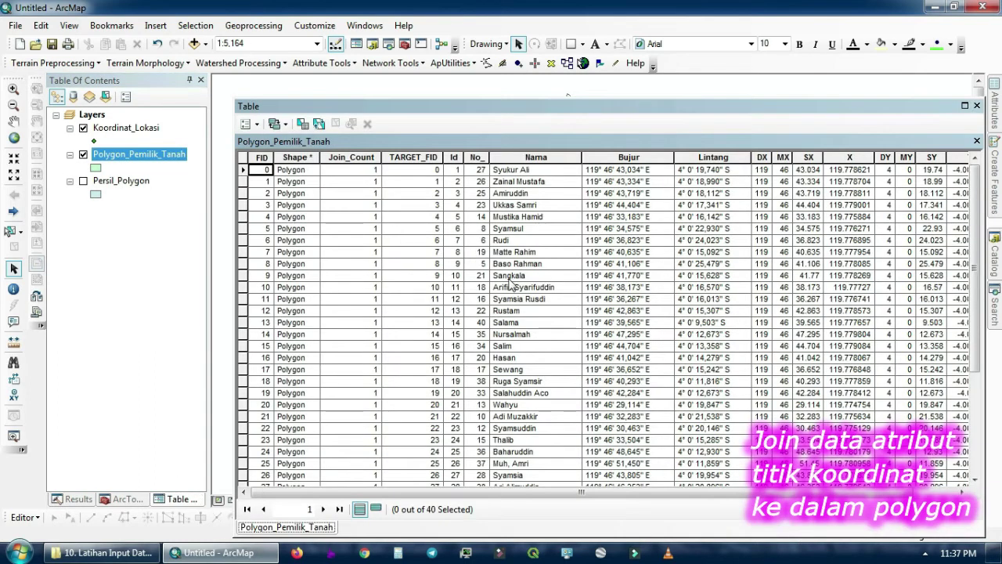
left_click_drag(457, 492, 548, 495)
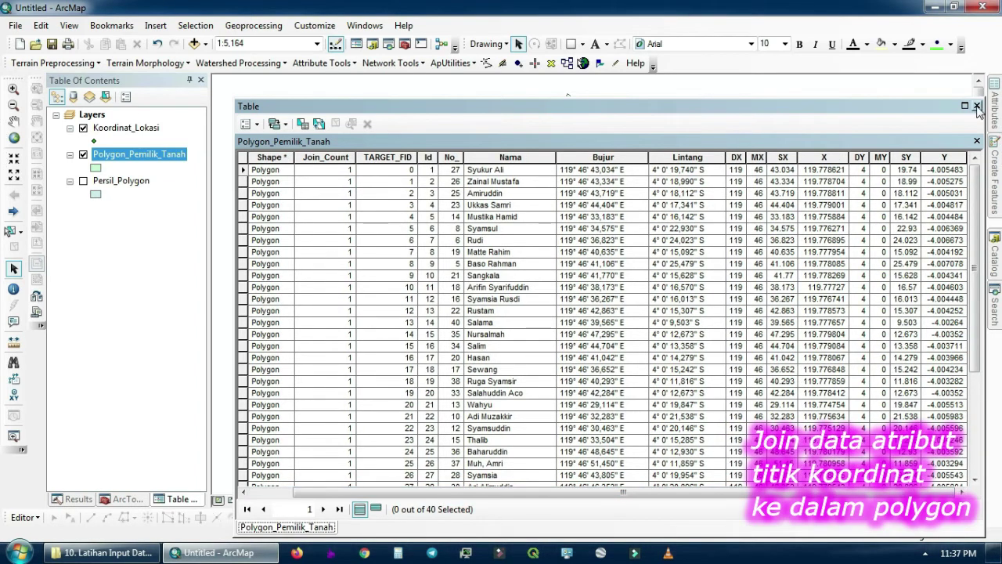
mouse_move(975, 195)
left_mouse_down()
mouse_move(975, 251)
mouse_move(977, 190)
left_mouse_up()
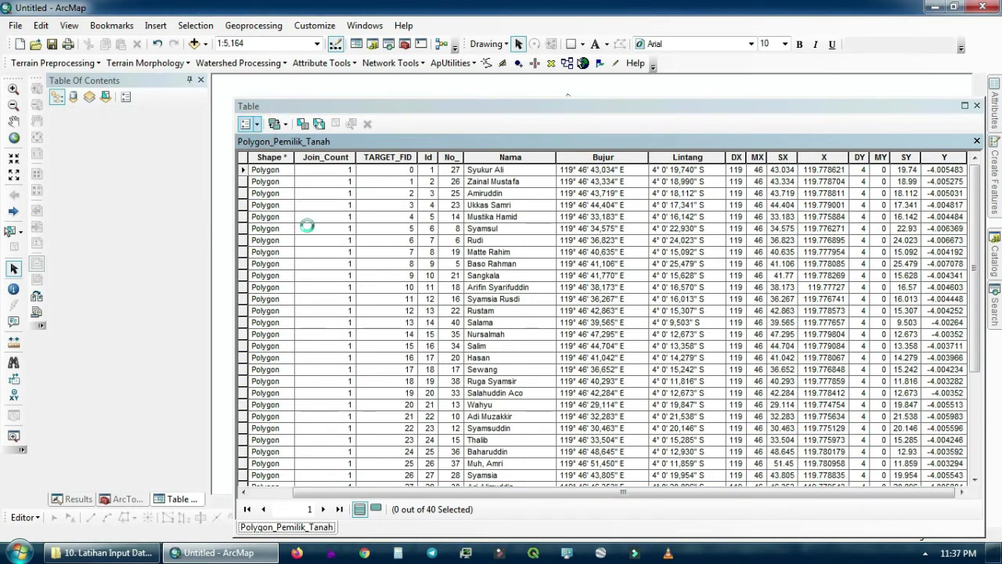
Add a field named Luas_Ha of type Double with precision 7 to the Polygon_Pemilik_Tanah table.
left_click(334, 225)
type("Luas")
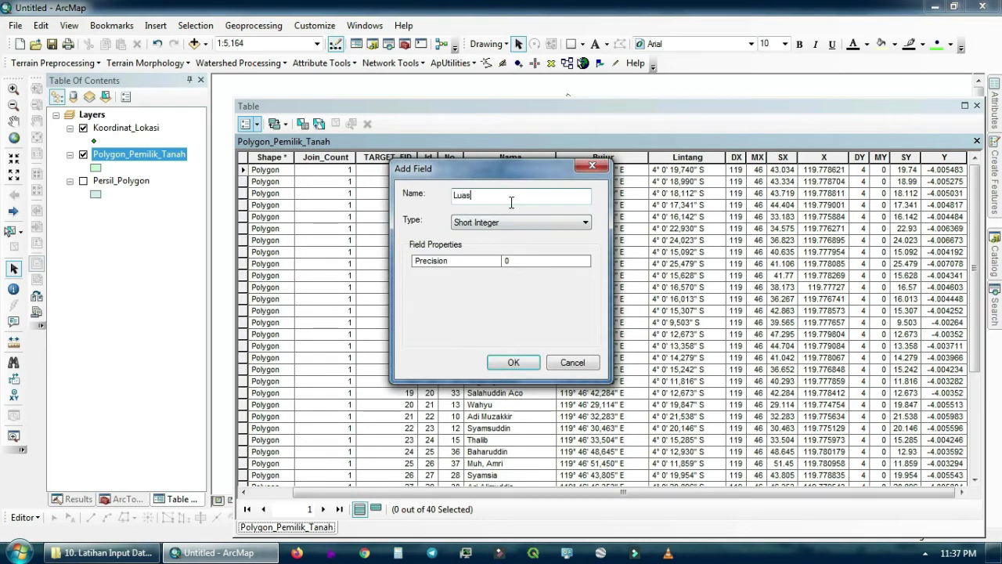
type("_Ha")
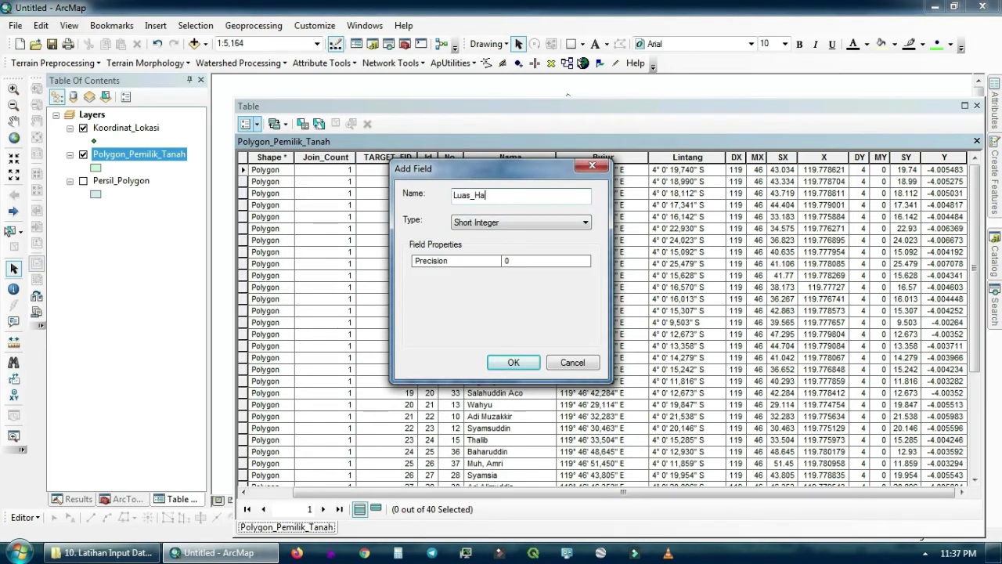
left_click(512, 223)
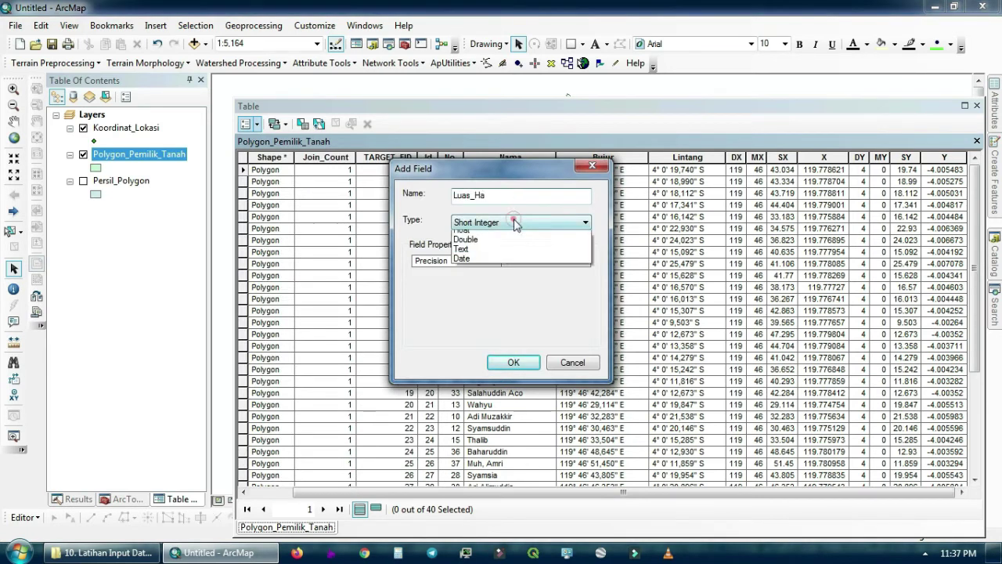
left_click(504, 263)
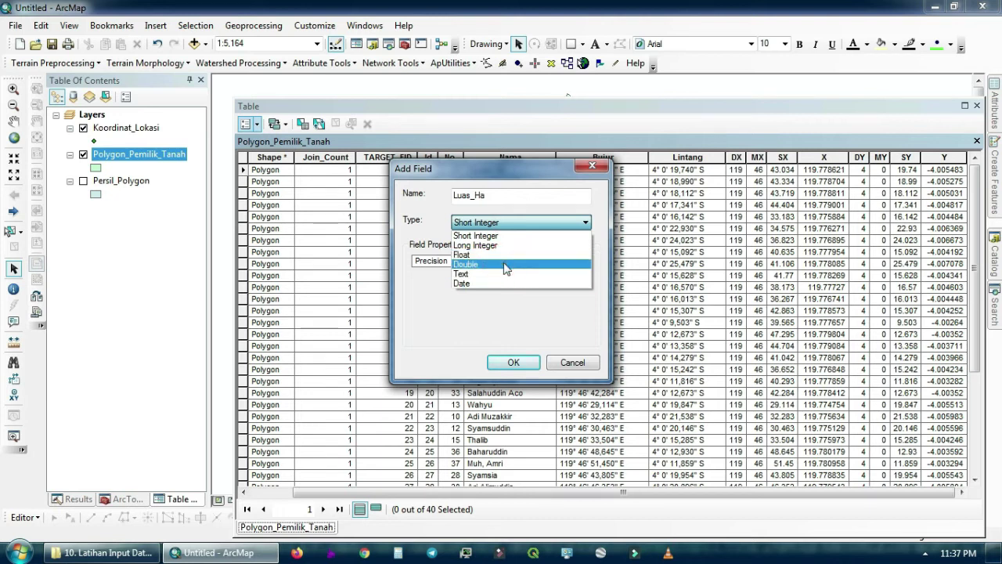
left_click(504, 264)
left_click(532, 260)
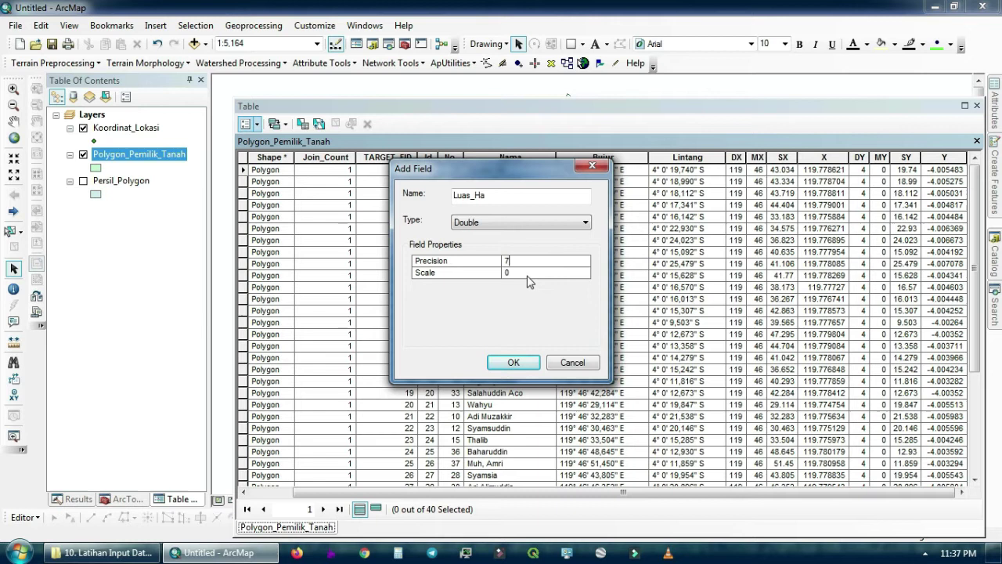
left_click(529, 275)
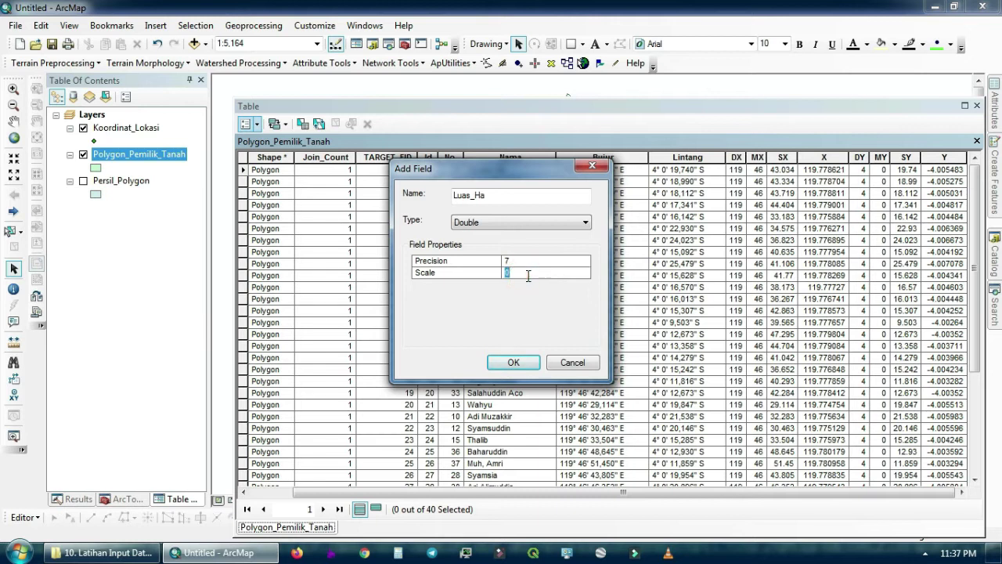
left_click(514, 362)
left_click_drag(592, 491, 636, 491)
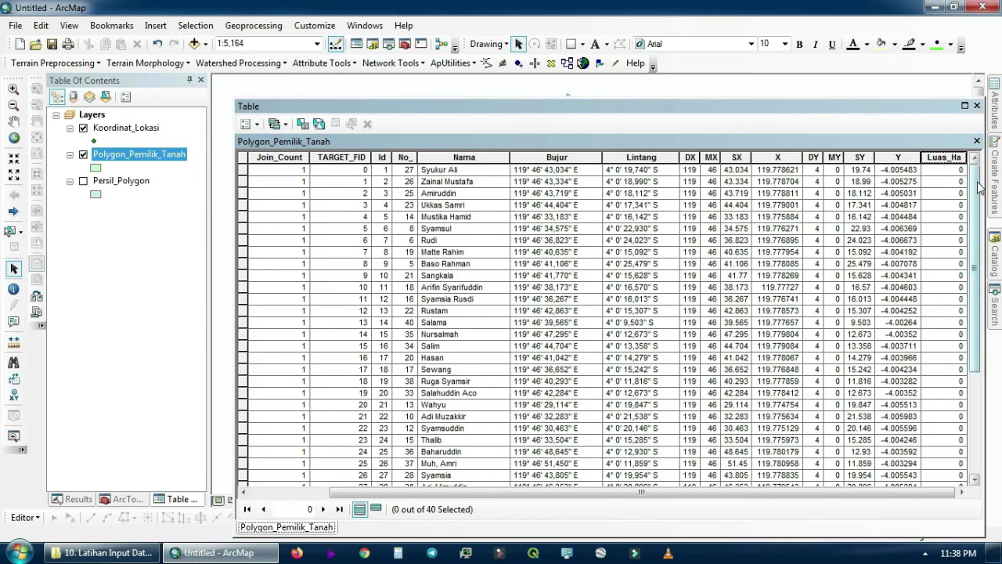
right_click(945, 160)
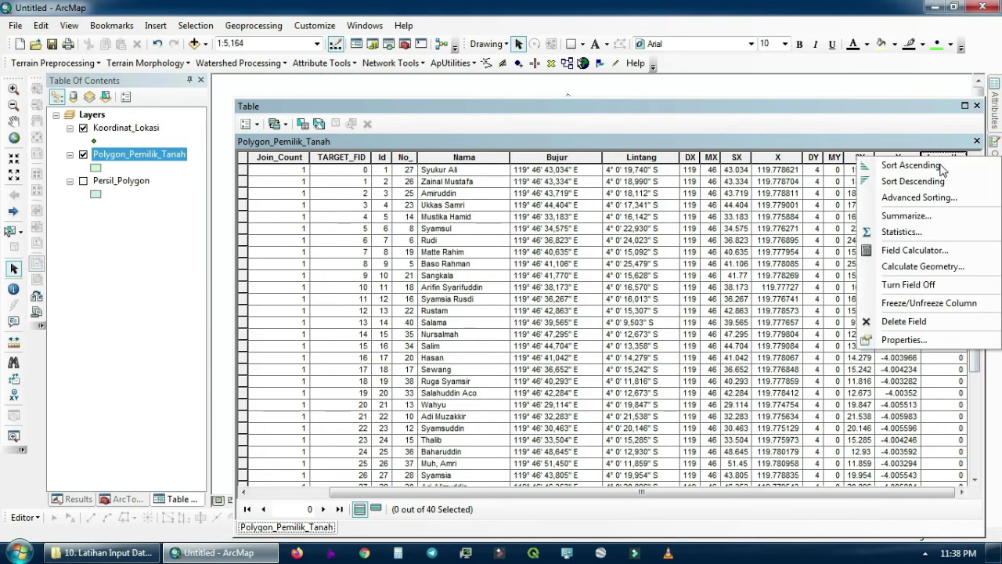
left_click(953, 267)
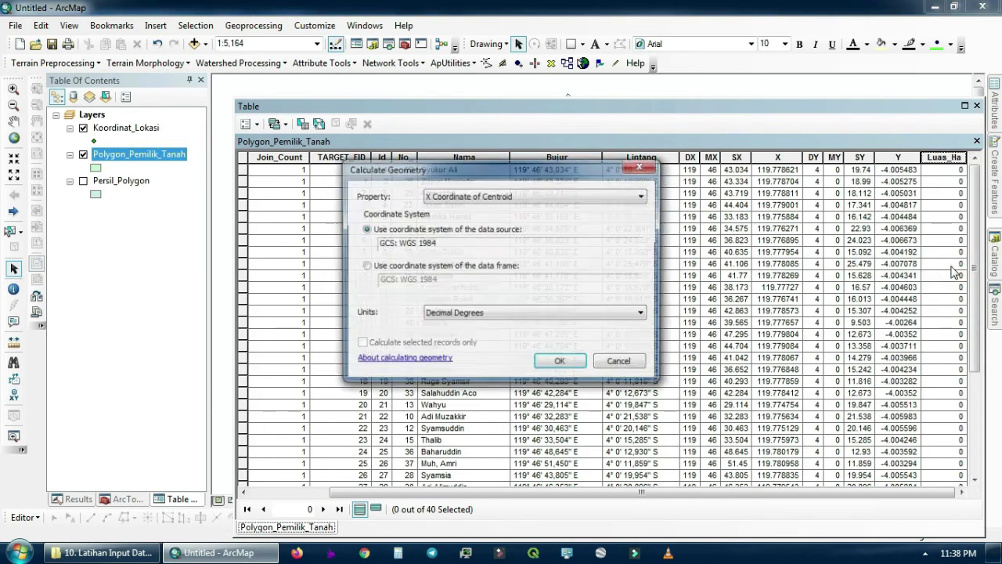
left_click(511, 314)
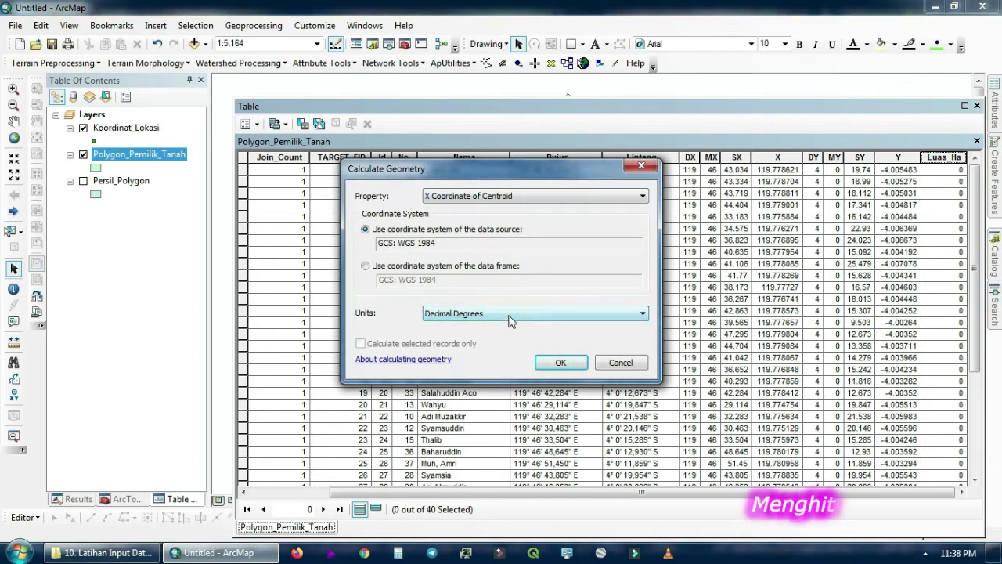
left_click(511, 314)
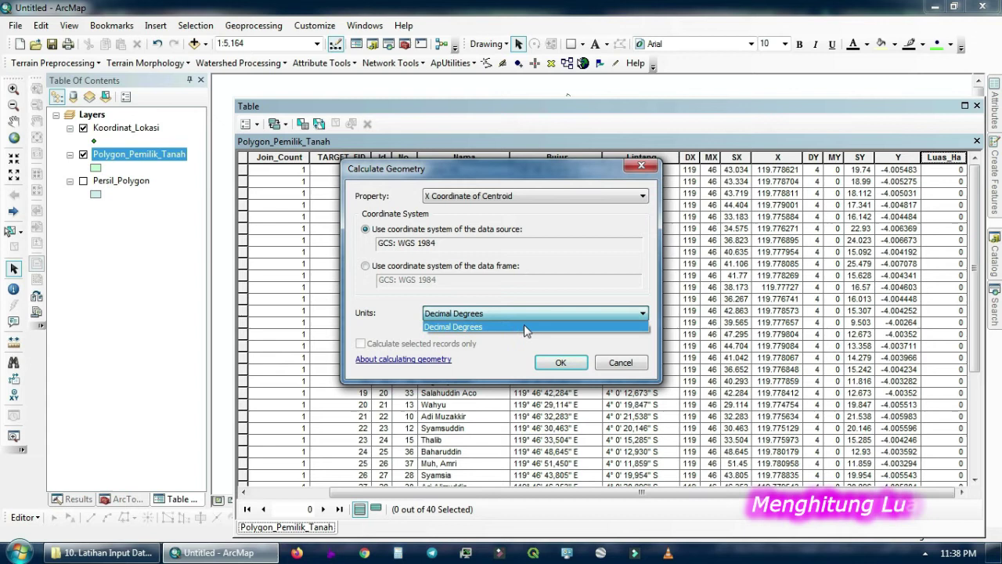
left_click(606, 366)
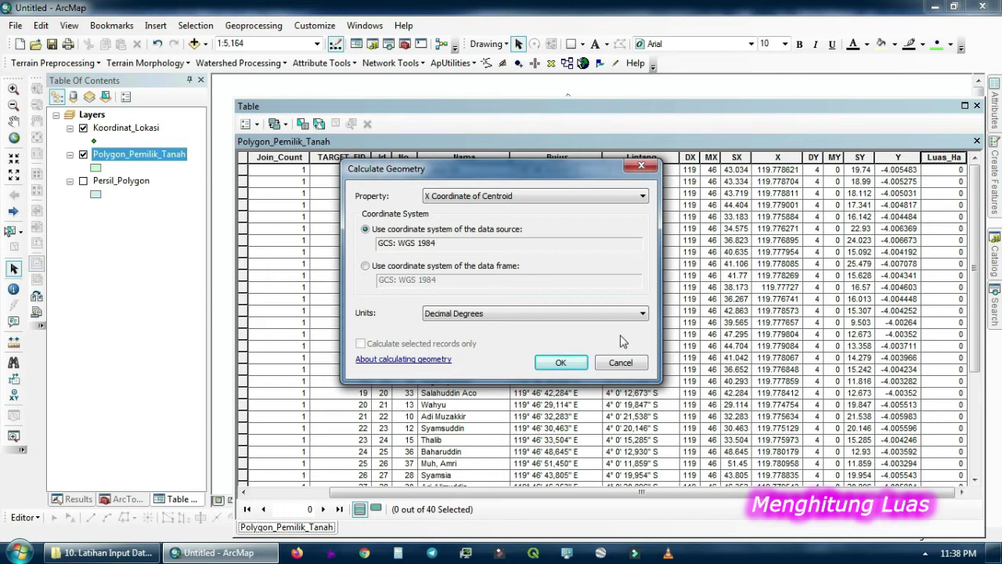
left_click(647, 167)
left_click(976, 106)
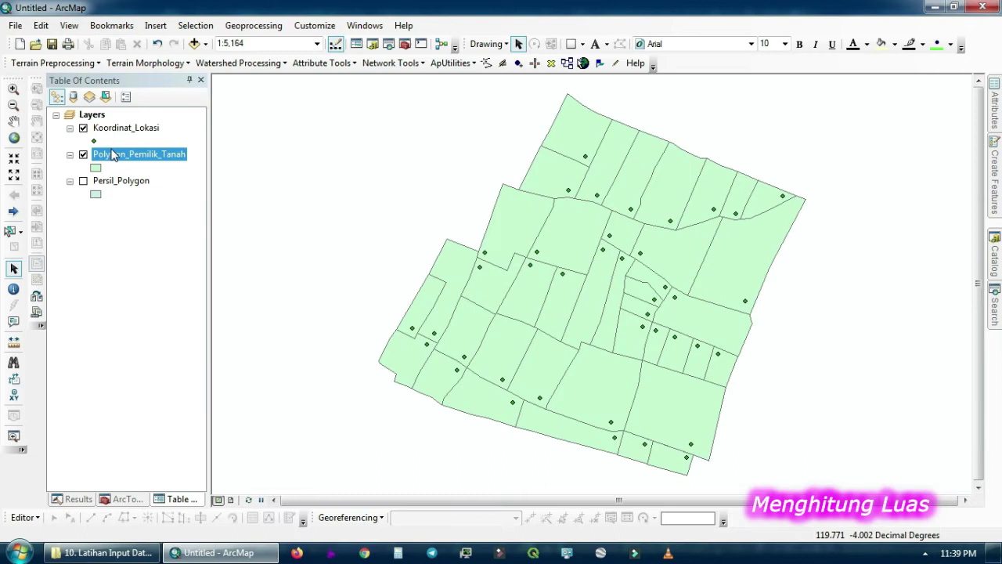
Set the coordinate system of the Layers data frame to WGS 1984 UTM Zone 50S.
double_click(94, 116)
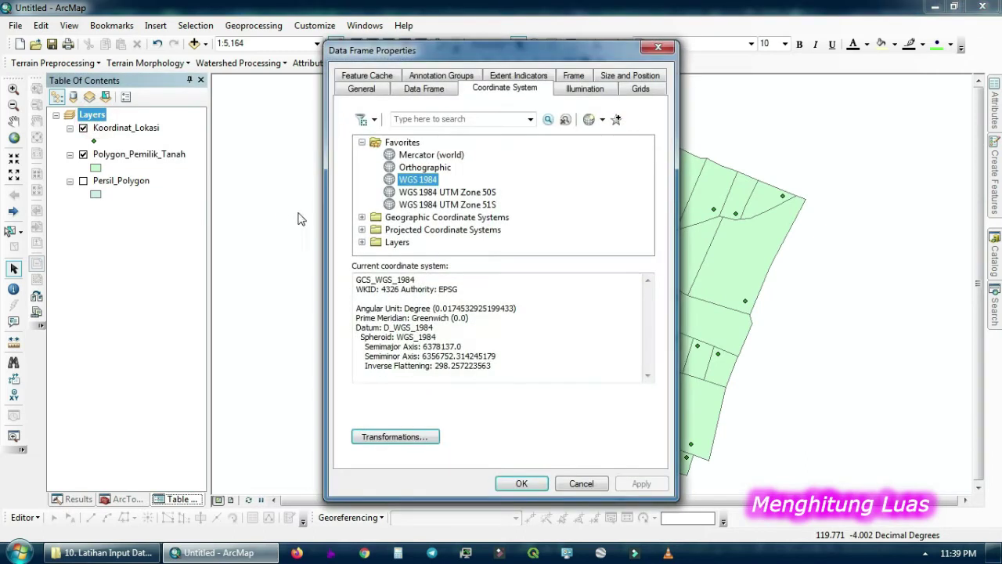
left_click(464, 194)
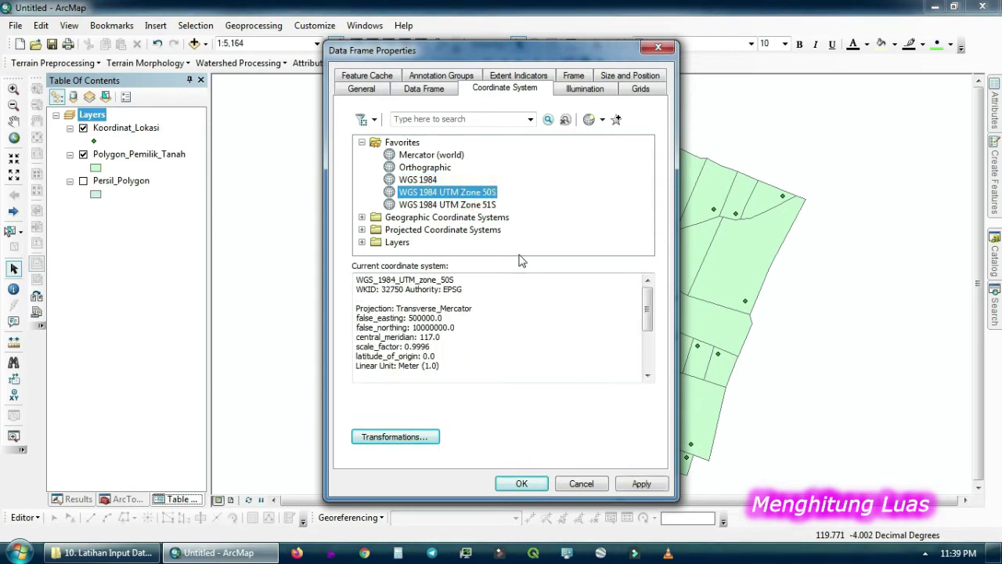
left_click(518, 483)
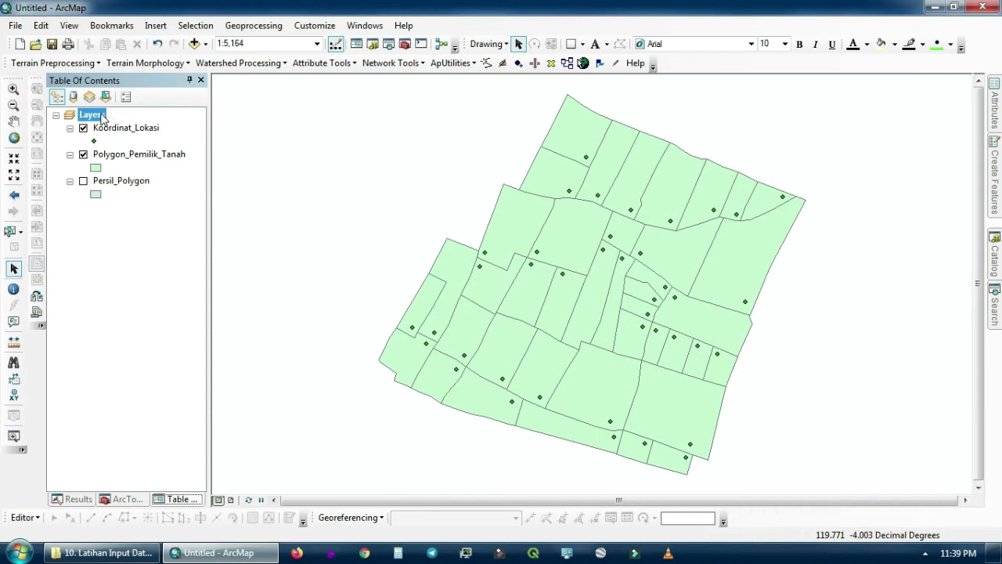
Fill the Luas_Ha field of Polygon_Pemilik_Tanah with each polygon's area in hectares using Calculate Geometry, and close the table.
right_click(144, 158)
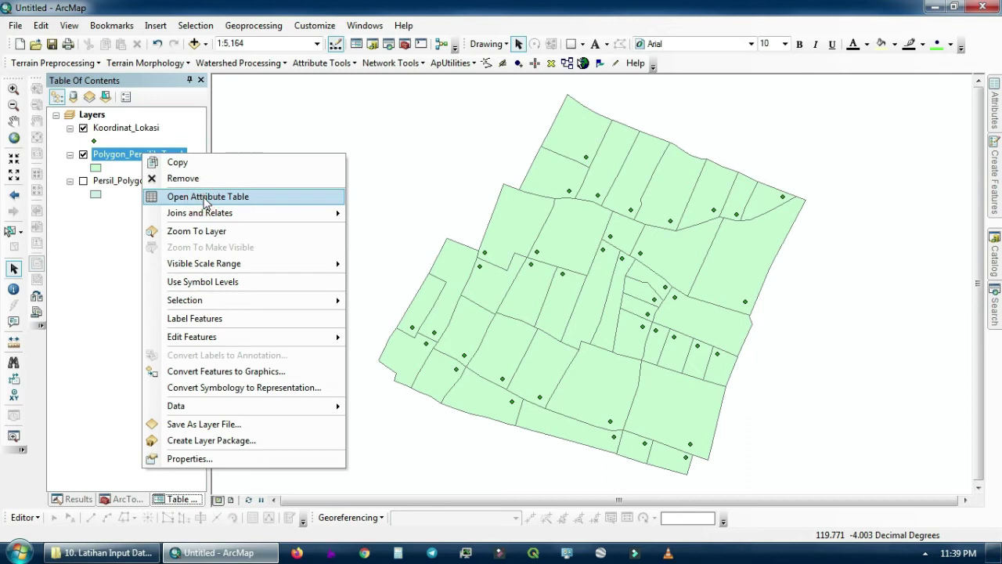
left_click(204, 202)
left_click_drag(509, 493, 750, 511)
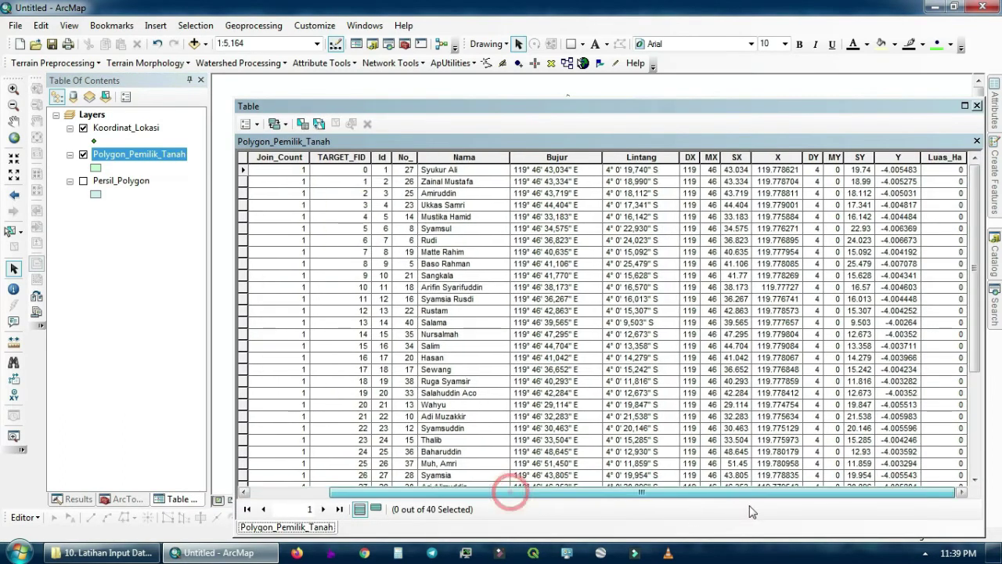
right_click(937, 158)
left_click(939, 268)
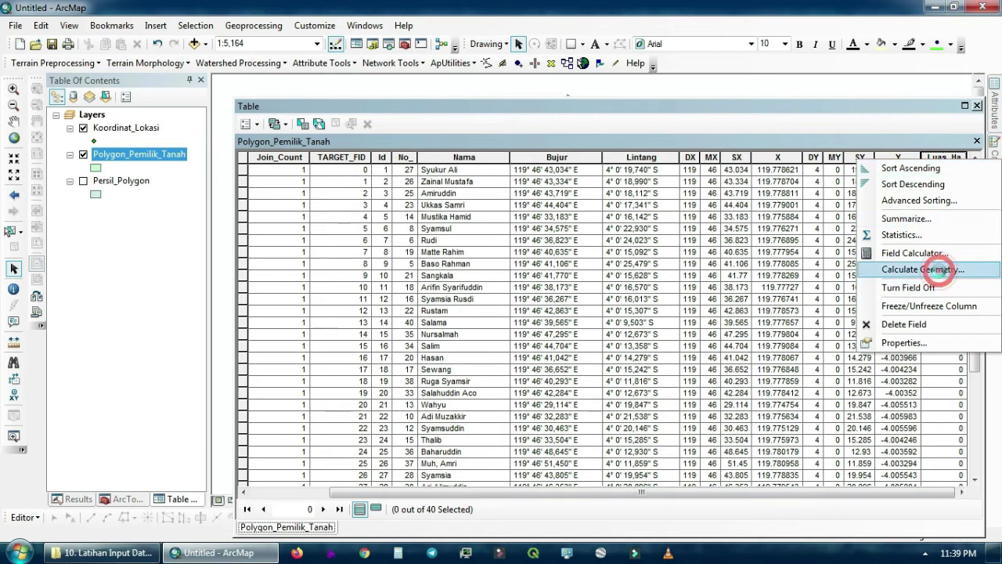
left_click(490, 315)
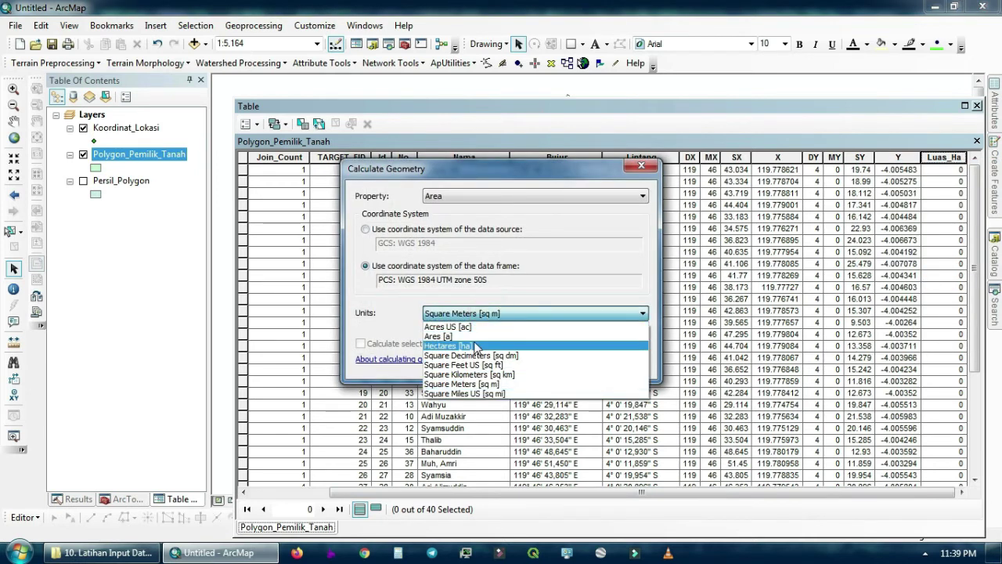
left_click(475, 349)
left_click(567, 362)
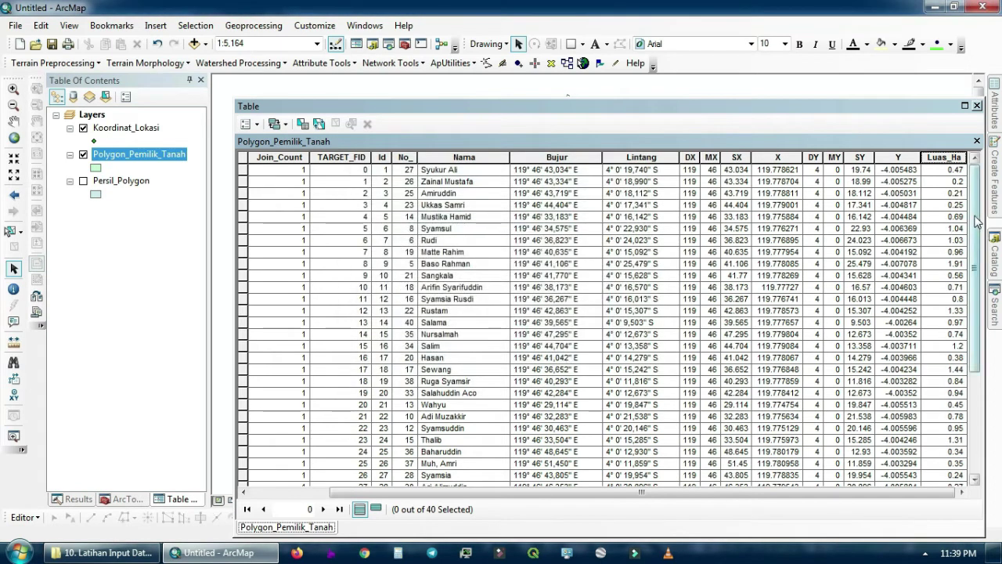
left_click_drag(976, 224, 974, 196)
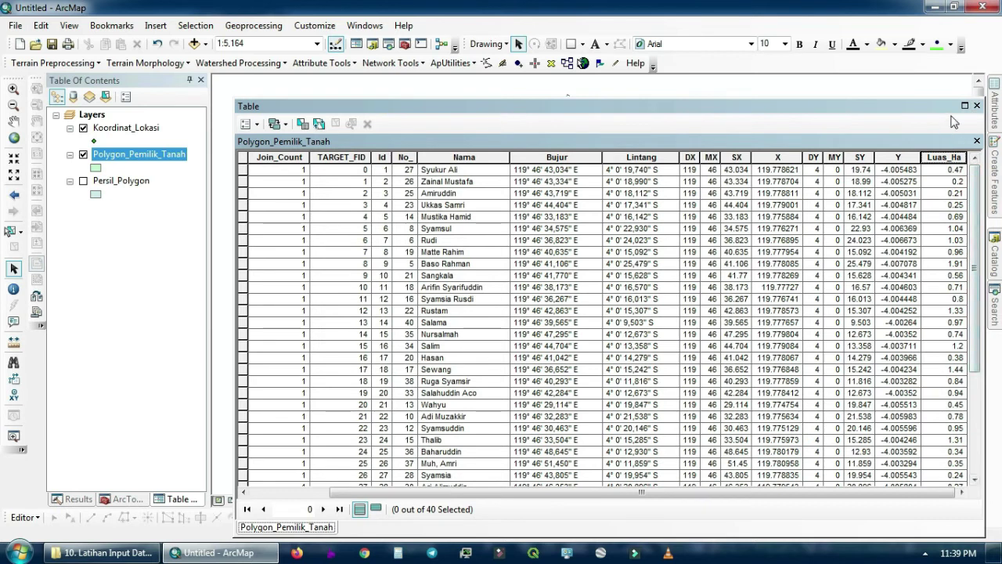
left_click(978, 106)
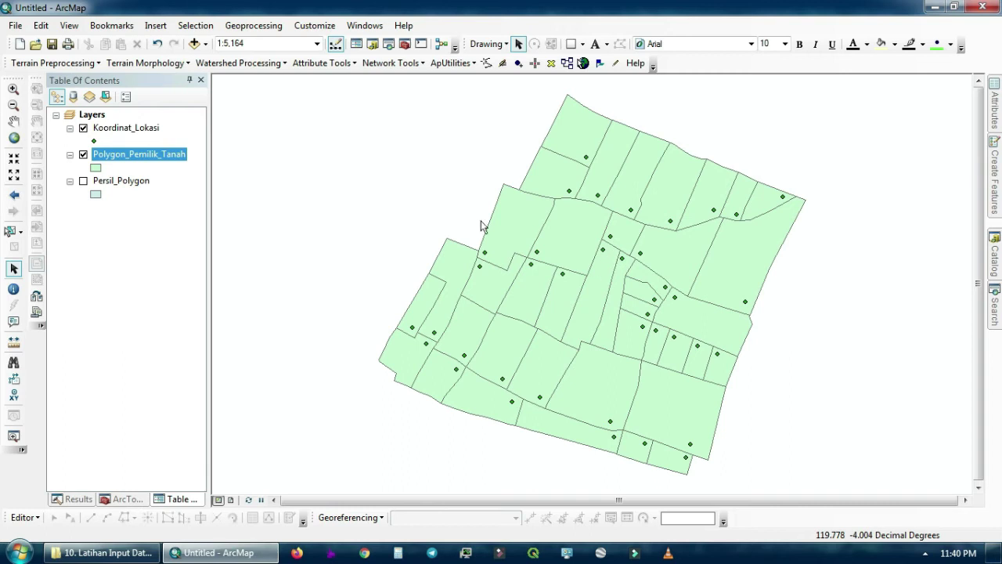
Turn on labels for the Polygon_Pemilik_Tanah layer using the Nama field.
double_click(155, 159)
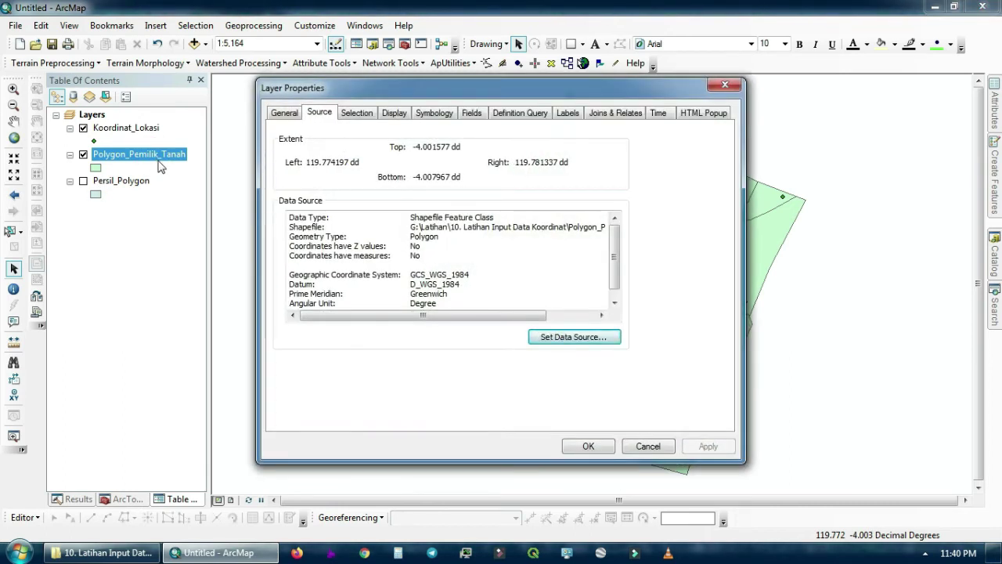
left_click(568, 114)
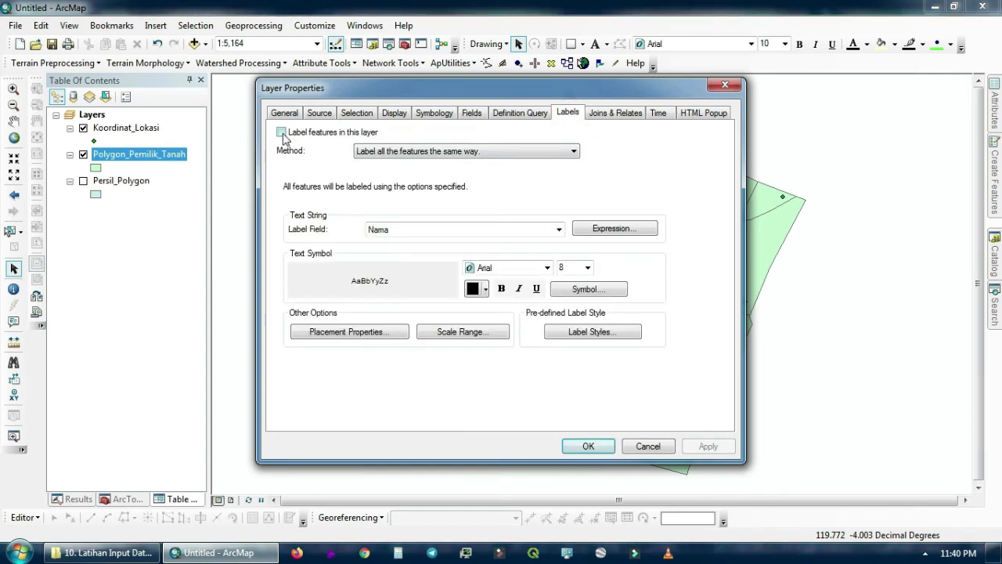
left_click(281, 133)
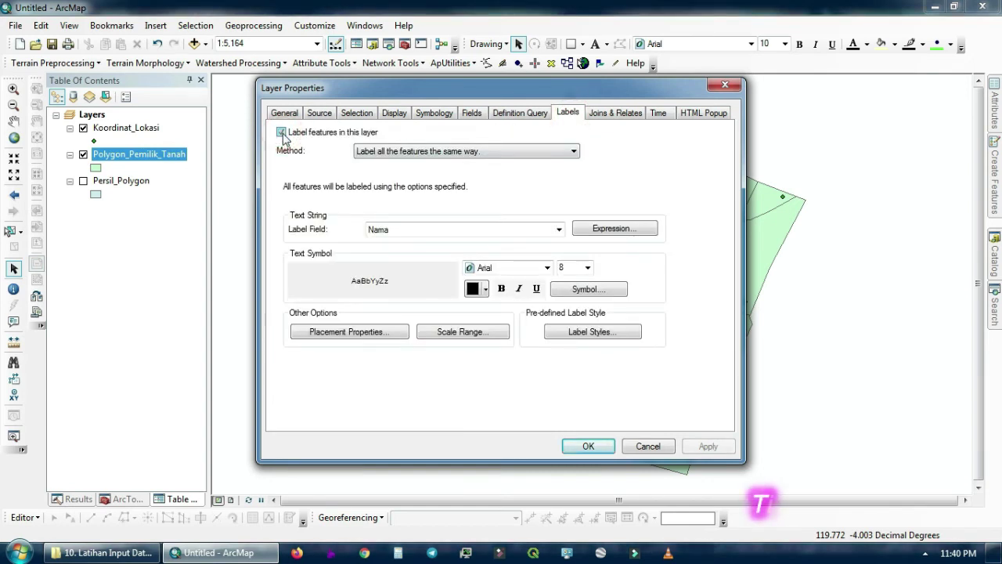
left_click(559, 230)
left_click(451, 295)
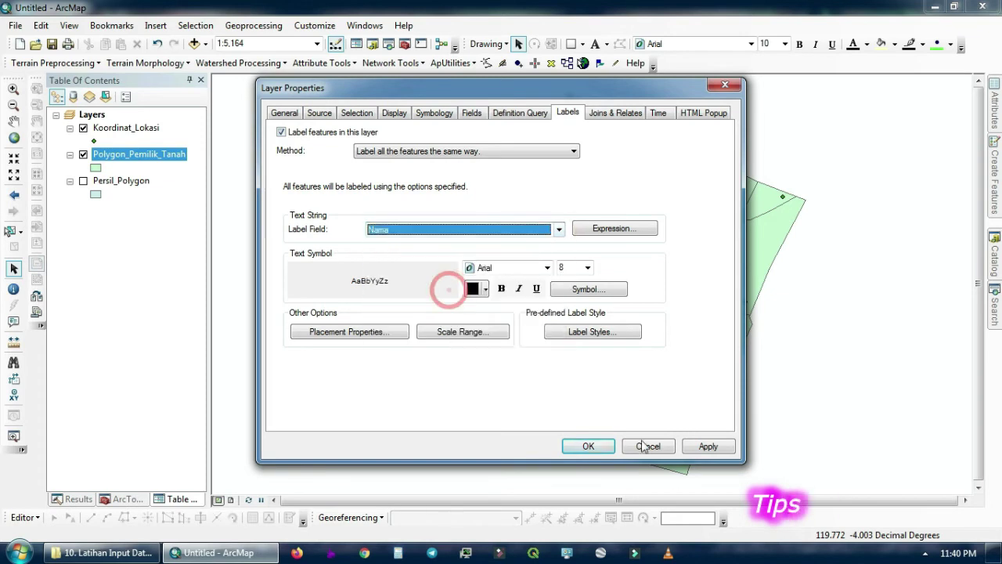
left_click(706, 446)
left_click(591, 444)
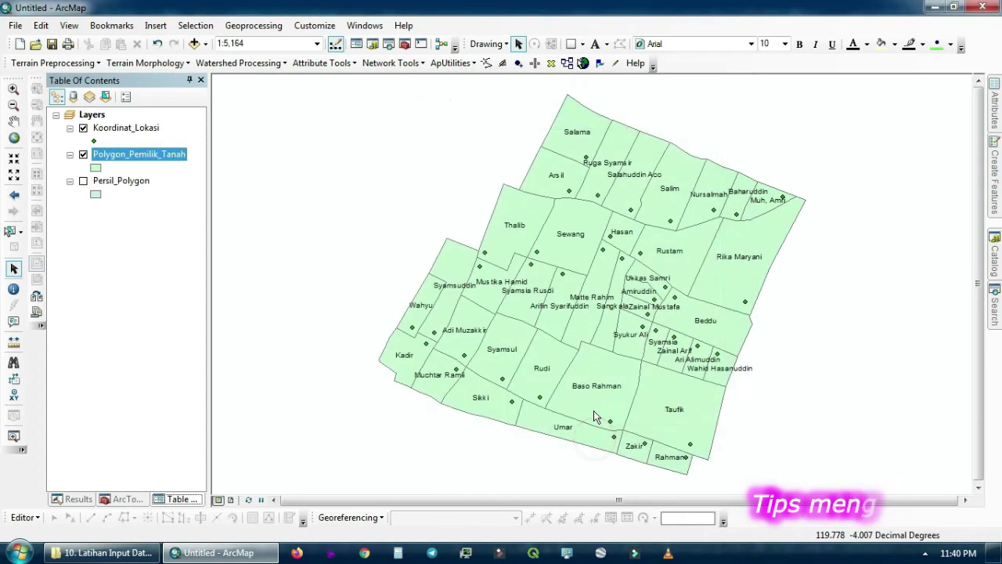
scroll(594, 416, "down", 4)
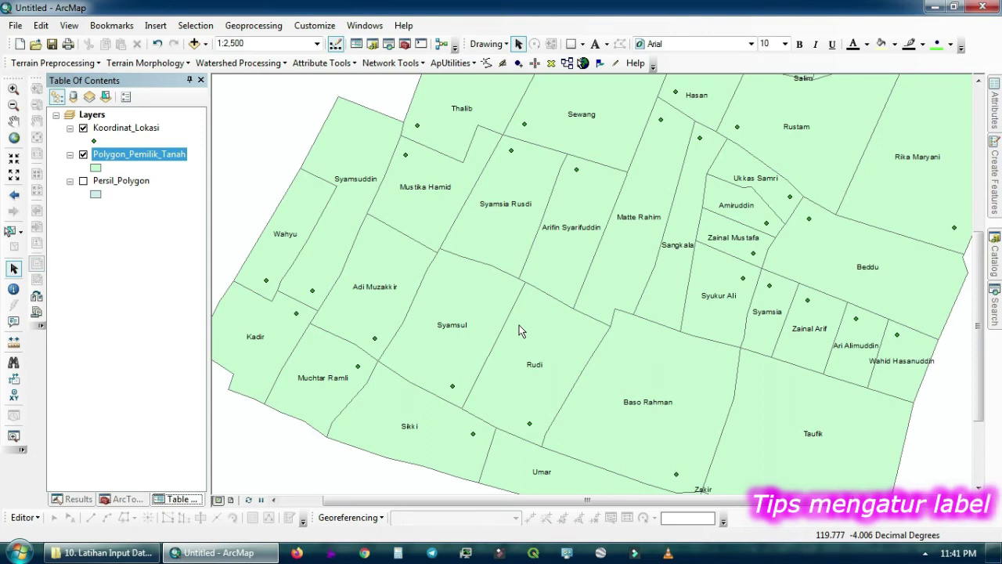
Change the Polygon_Pemilik_Tanah label expression to [Nama]& [Luas_Ha] and apply it to the map.
double_click(157, 154)
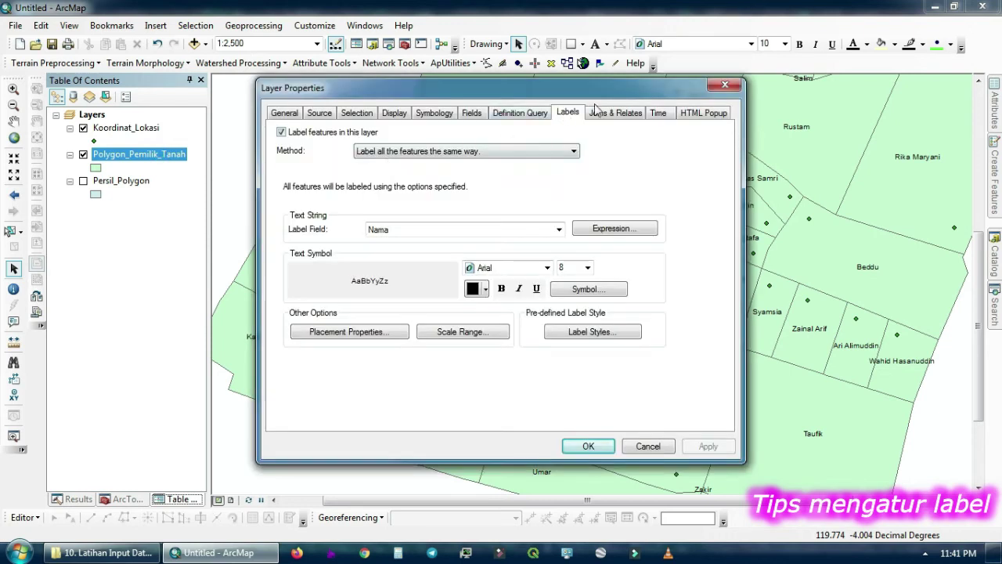
left_click(614, 229)
left_click_drag(631, 153, 631, 205)
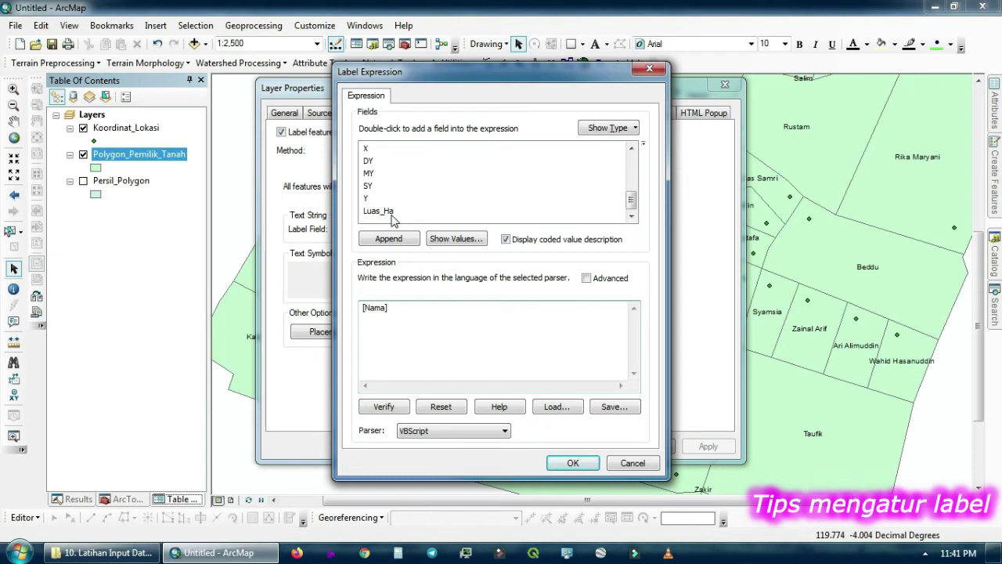
type("&")
double_click(379, 210)
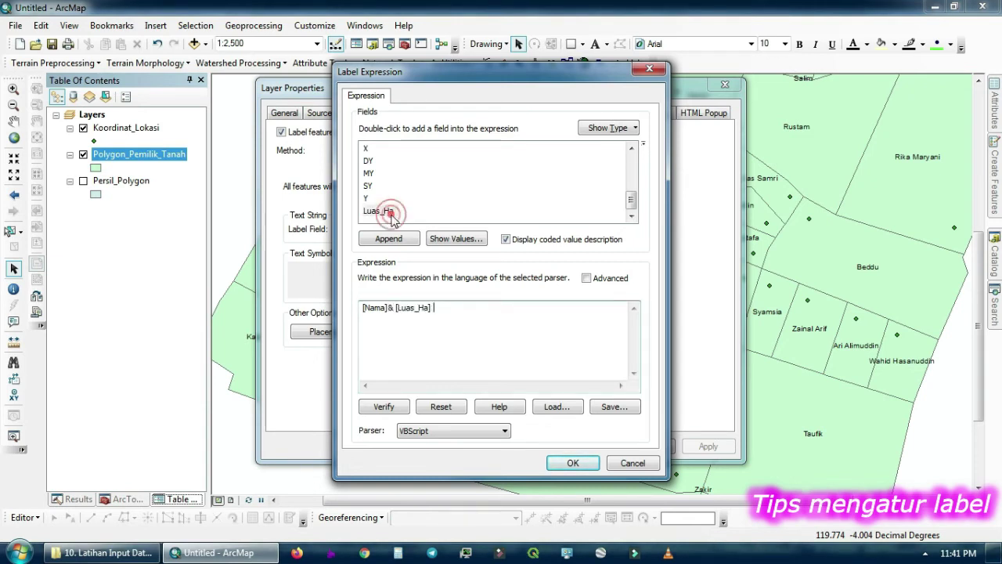
left_click(572, 464)
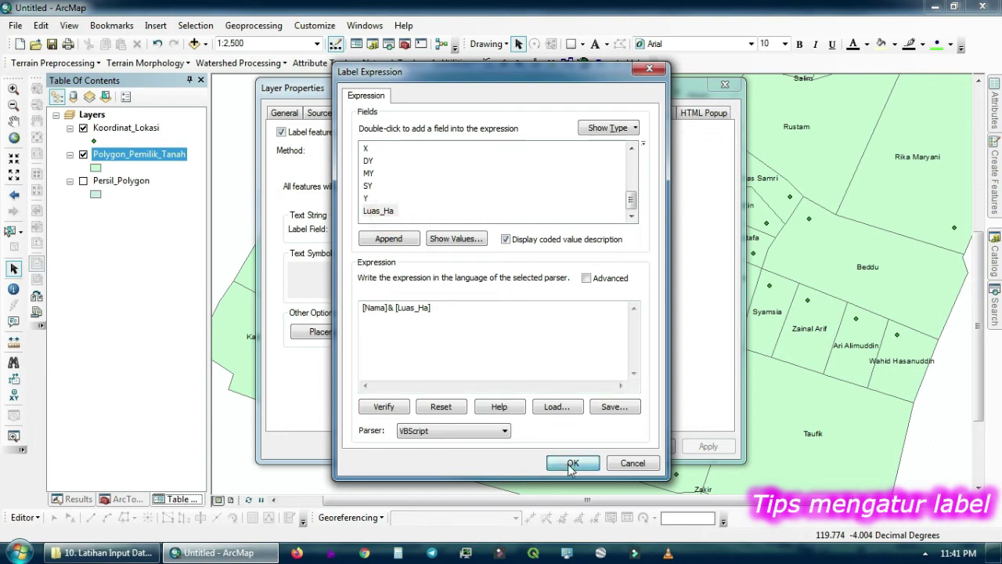
left_click(707, 446)
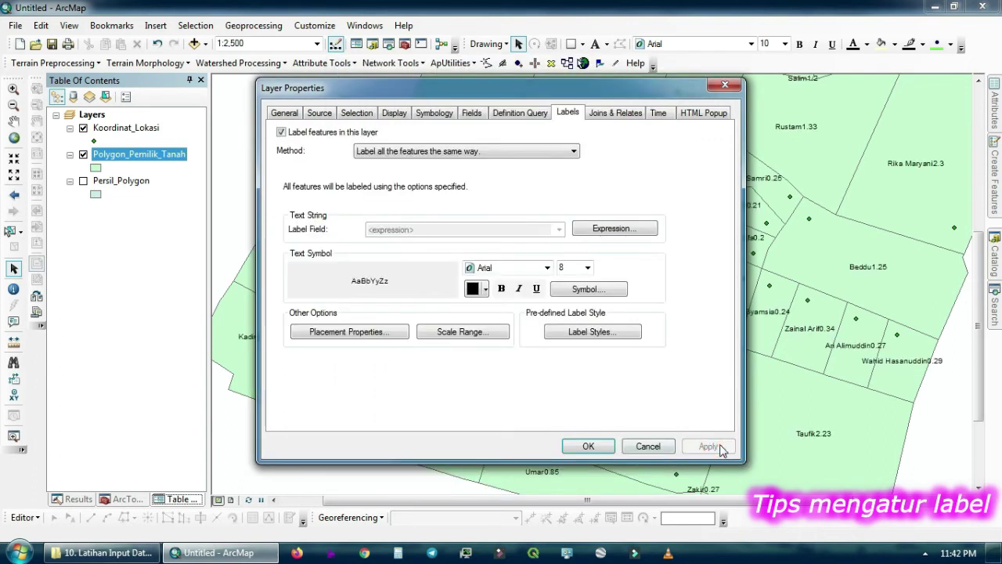
left_click(588, 446)
scroll(752, 292, "up", 5)
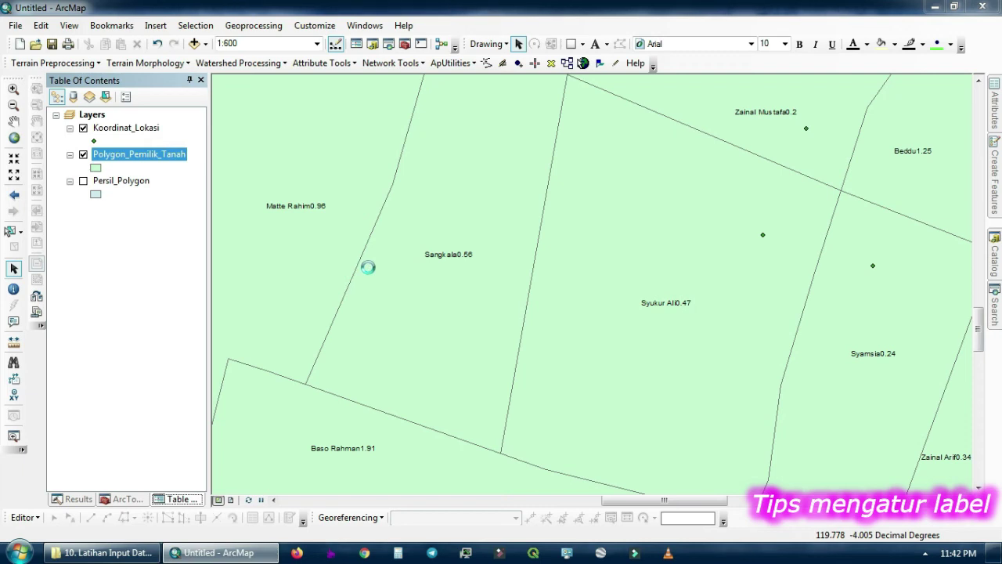
Insert a space between name and area in the labels with the expression [Nama]&" "& [Luas_Ha] and apply it.
left_click(613, 228)
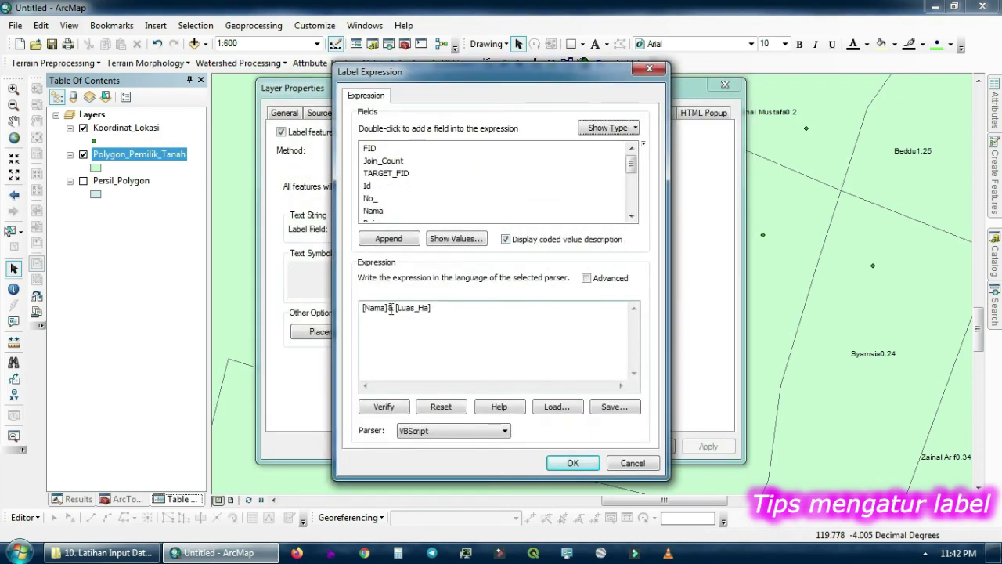
left_click(391, 310)
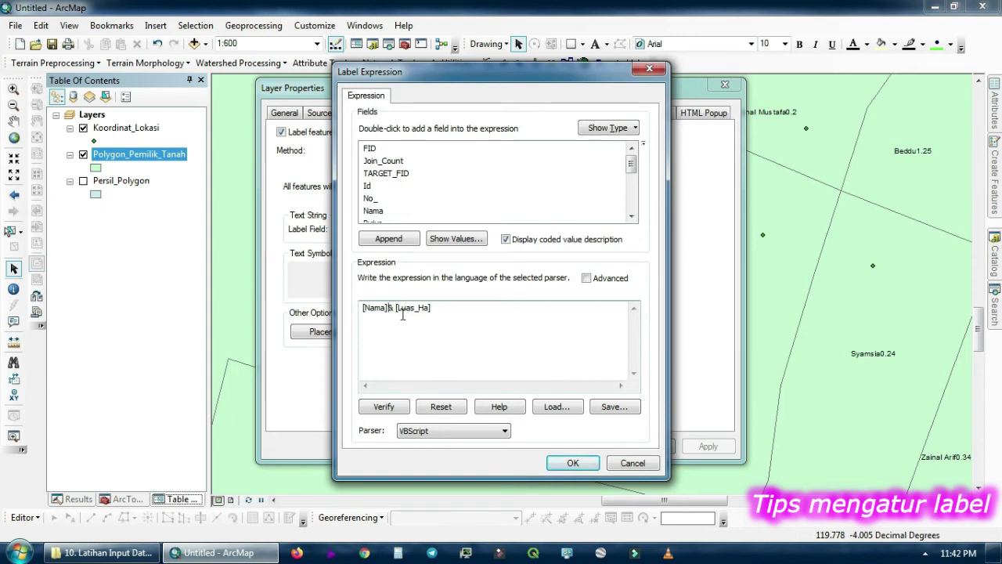
type("&")
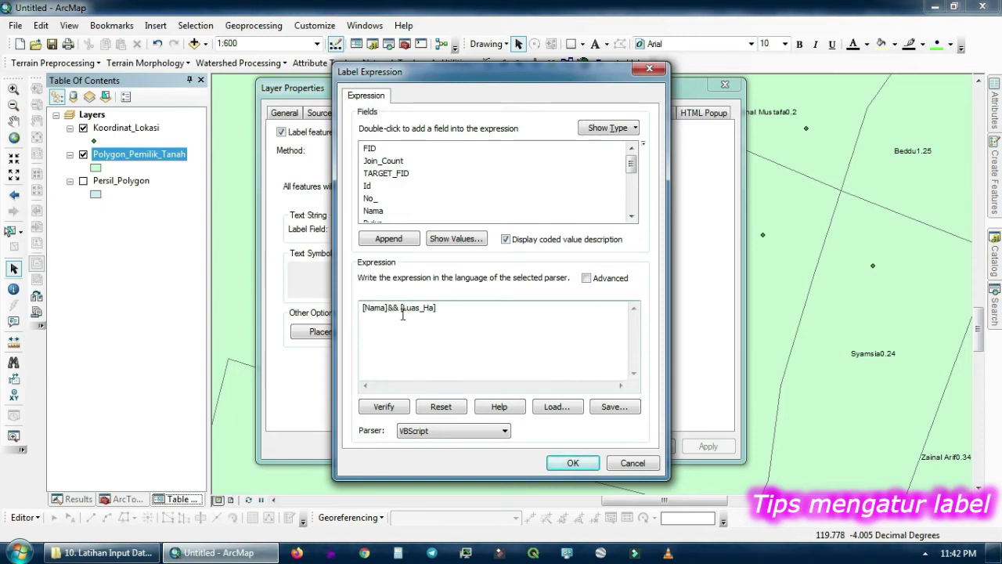
type("\" \"")
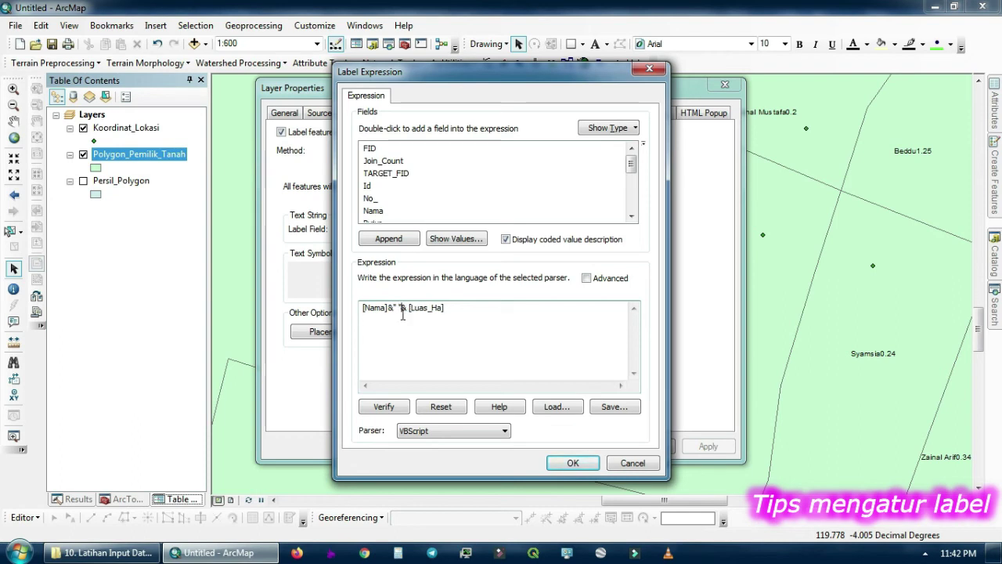
left_click(574, 462)
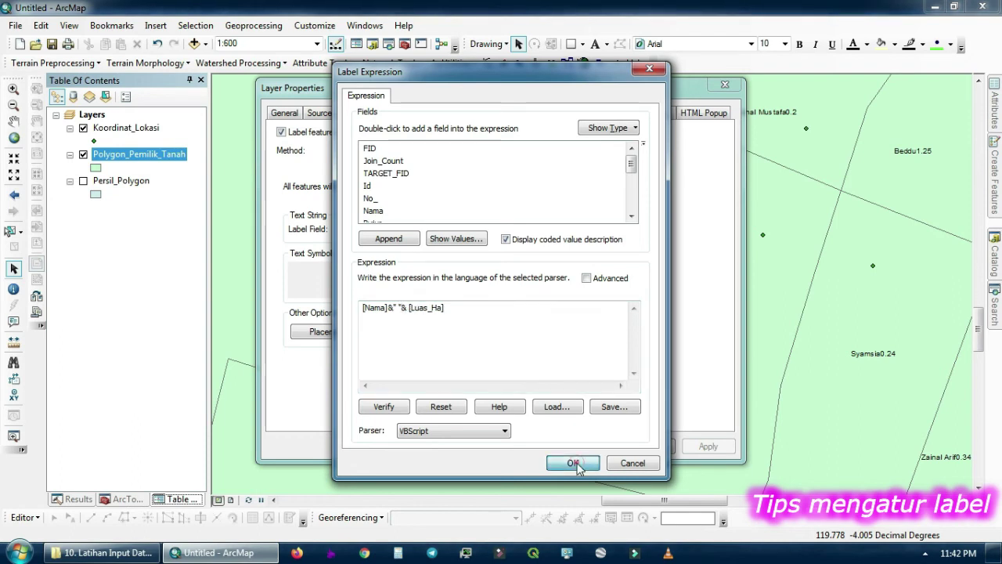
left_click(704, 448)
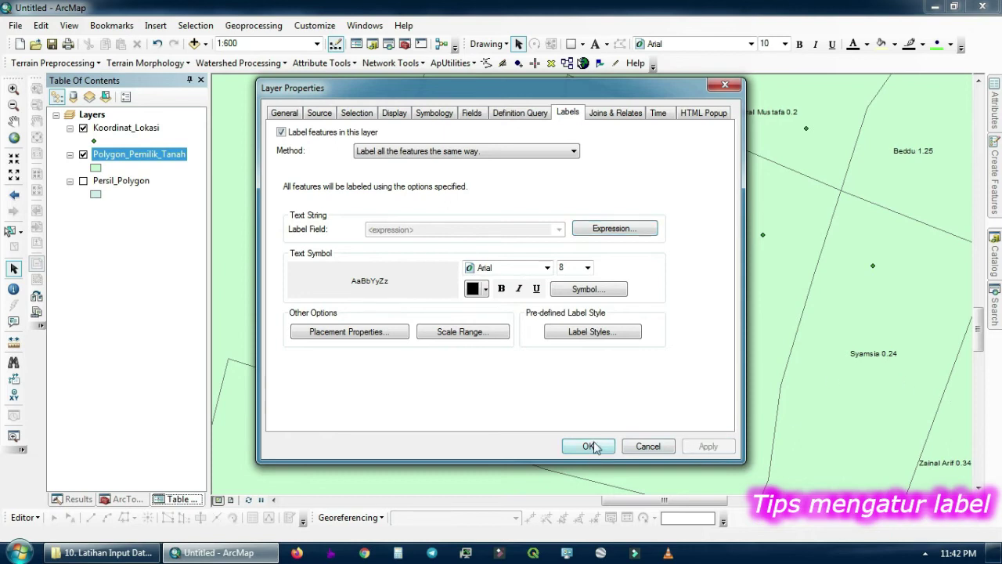
left_click(588, 445)
scroll(686, 330, "down", 2)
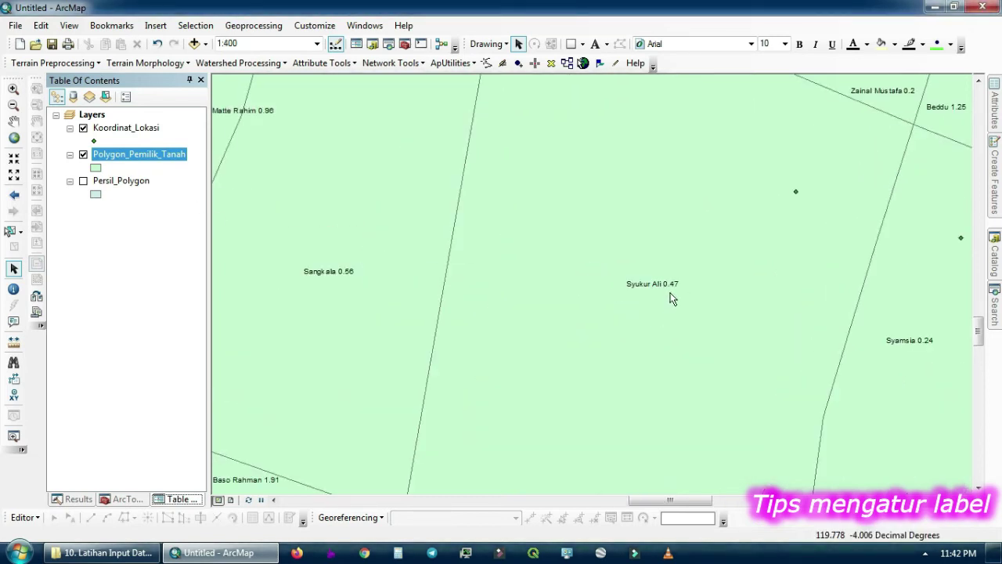
Append the unit Ha to the Polygon_Pemilik_Tanah labels with the expression [Nama]&" "& [Luas_Ha] &" Ha" and apply it to the map.
double_click(164, 160)
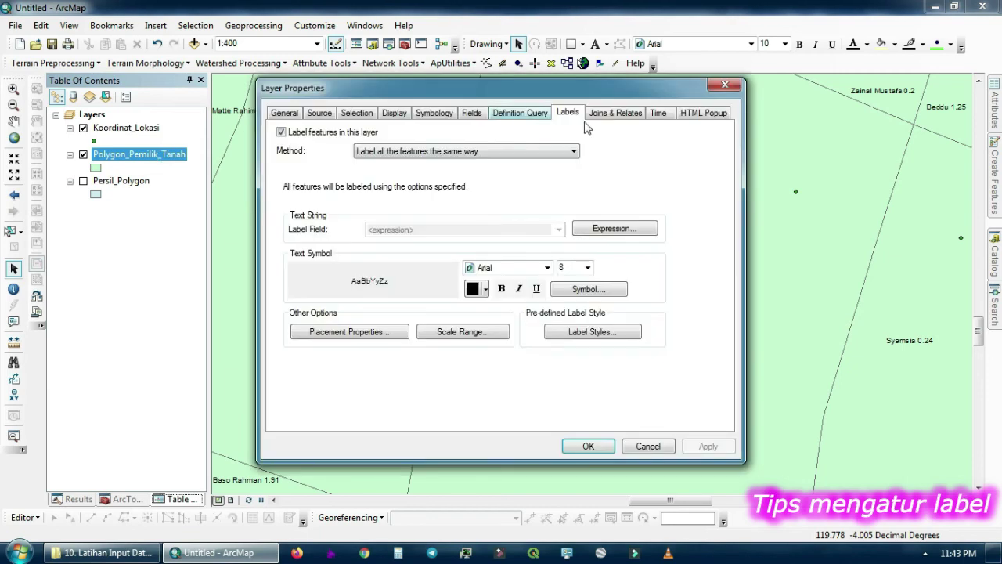
left_click(607, 229)
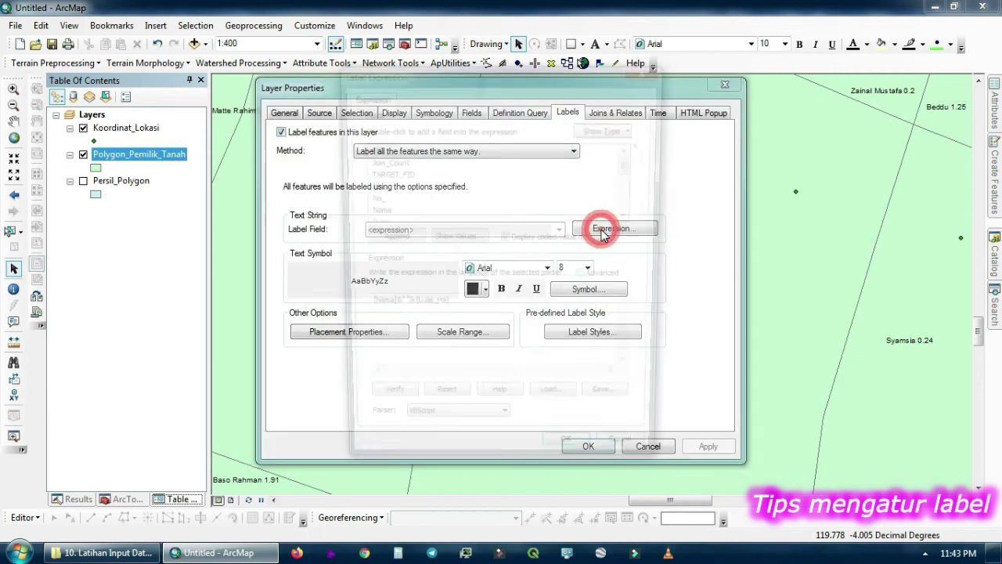
left_click(453, 308)
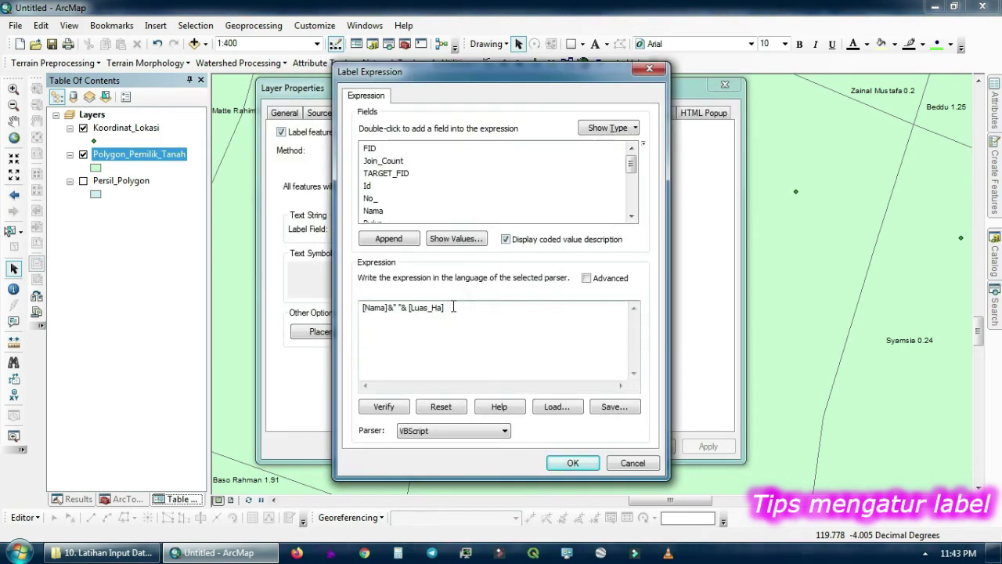
type("\"")
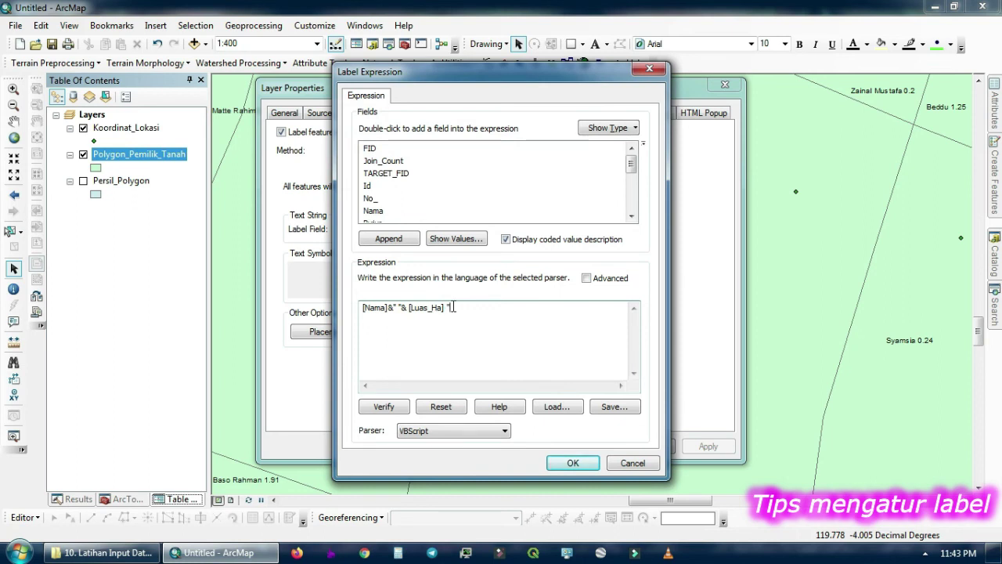
type("\"")
type(" H")
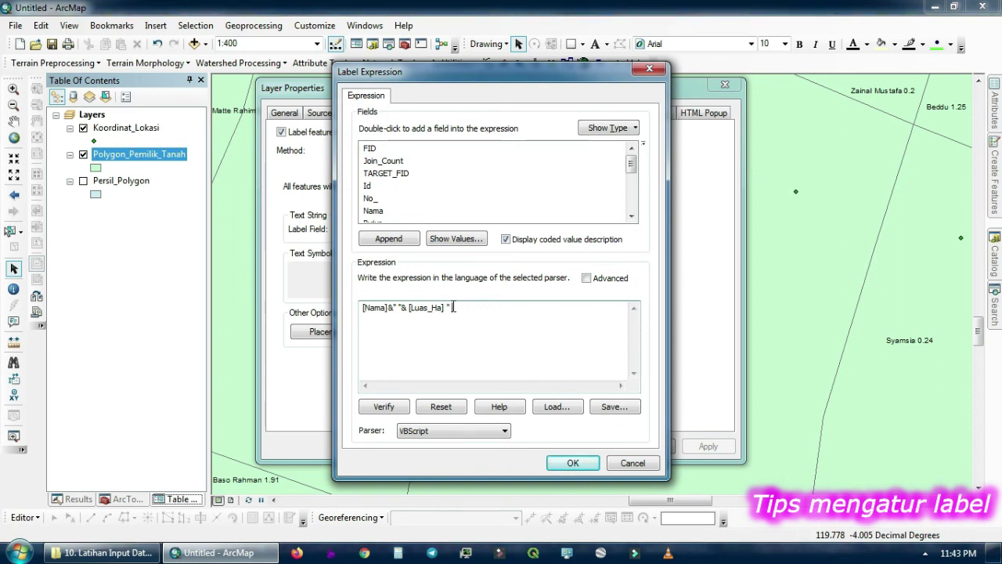
type("a\"")
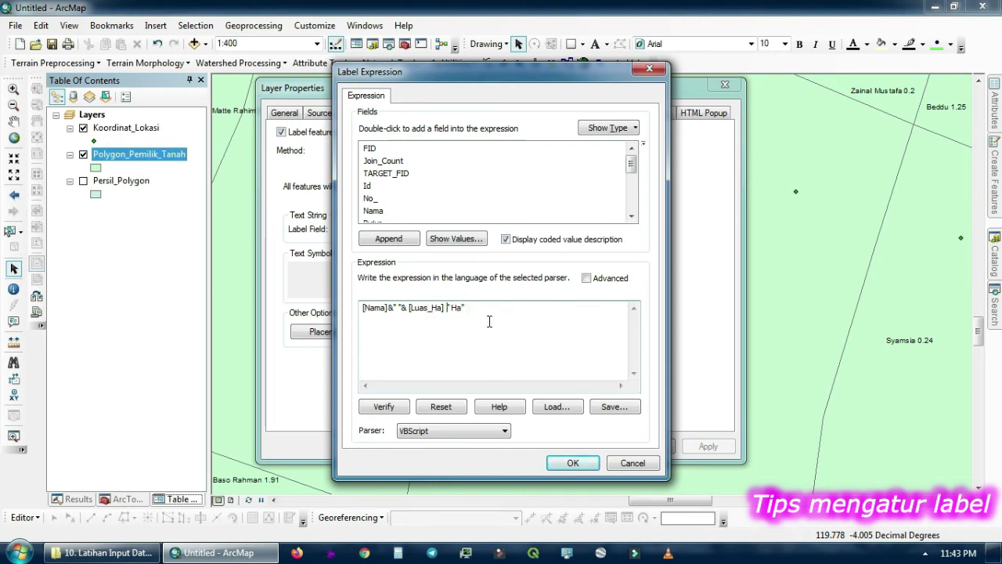
type("&")
left_click(573, 463)
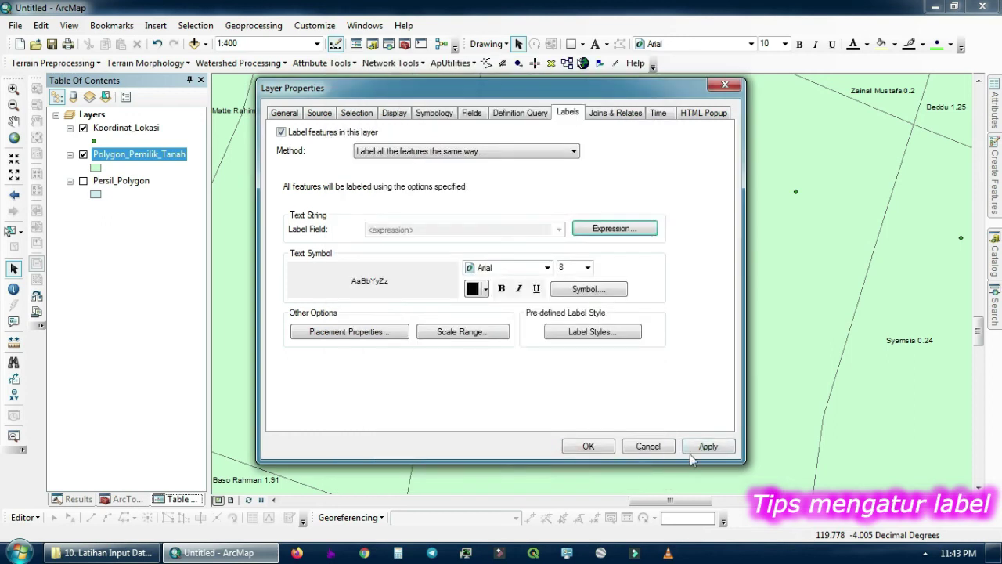
left_click(701, 446)
left_click(588, 445)
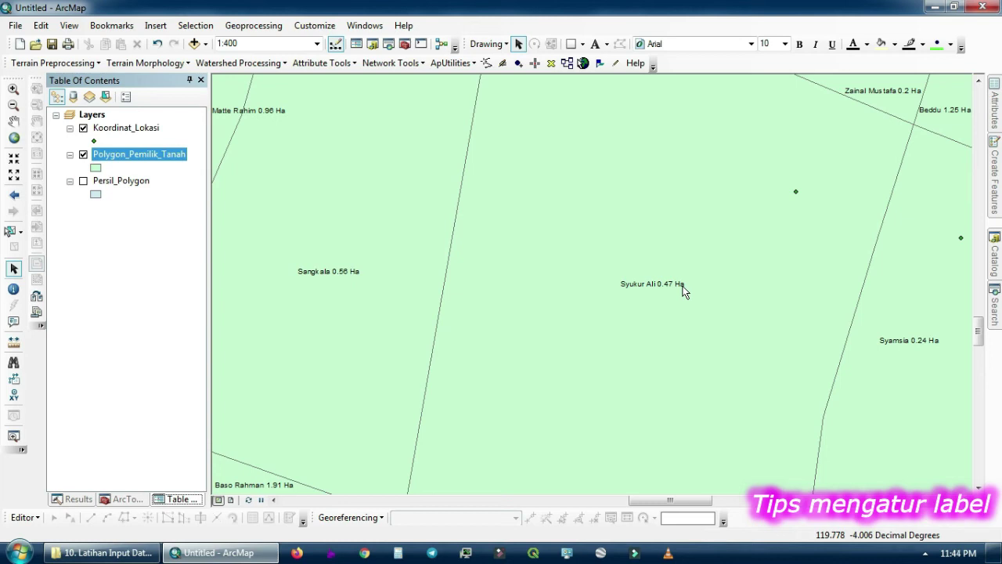
Put the area on a second label line by changing the Polygon_Pemilik_Tanah label expression to [Nama]& vbnewline & [Luas_Ha] &" Ha".
double_click(175, 155)
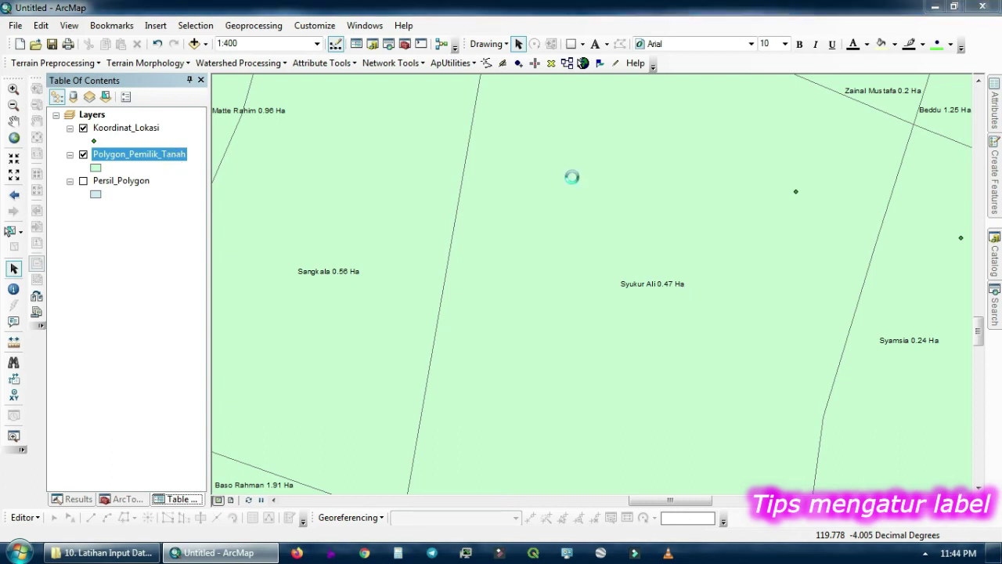
left_click(610, 227)
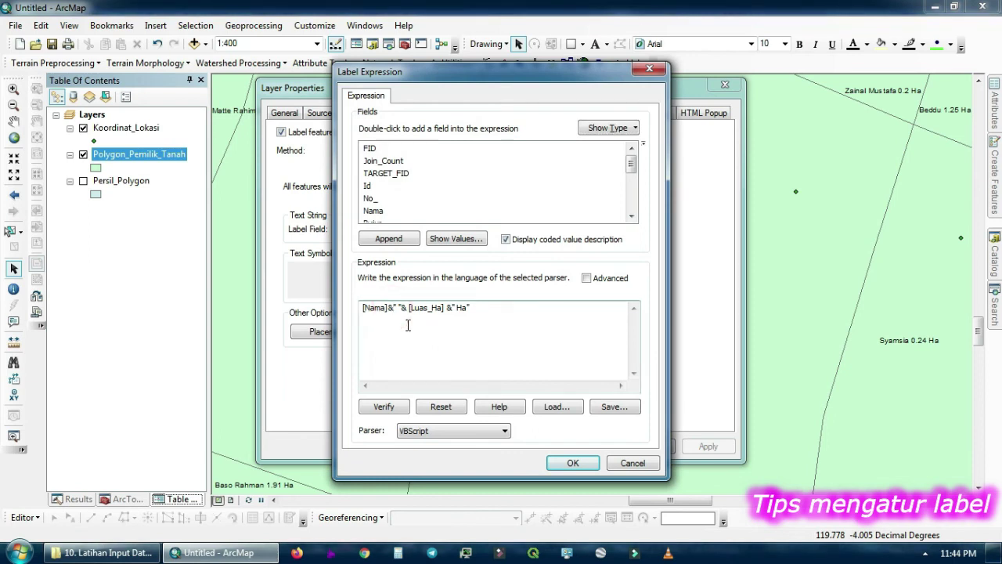
key("Delete")
key("Delete")
key("Delete")
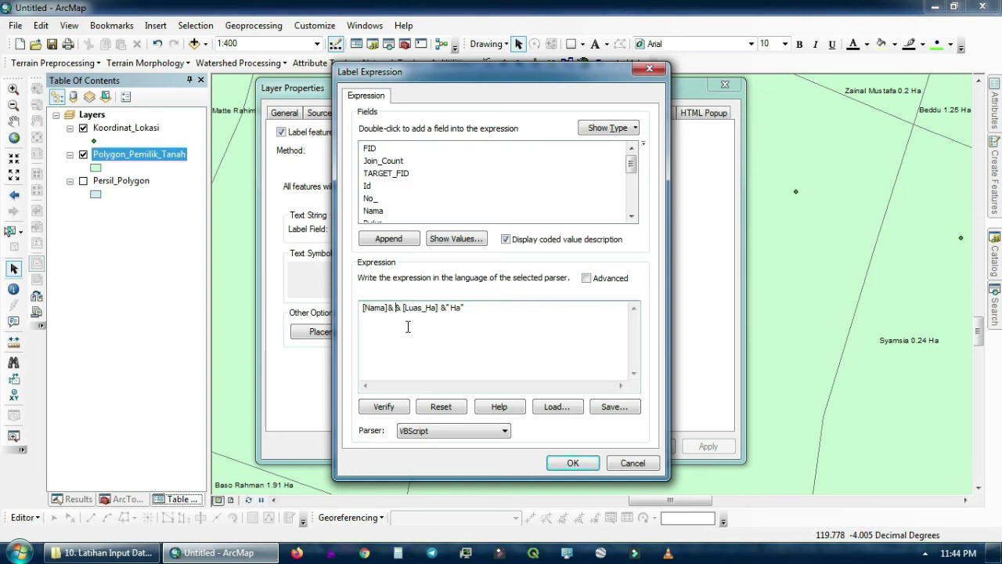
type("vbnewline")
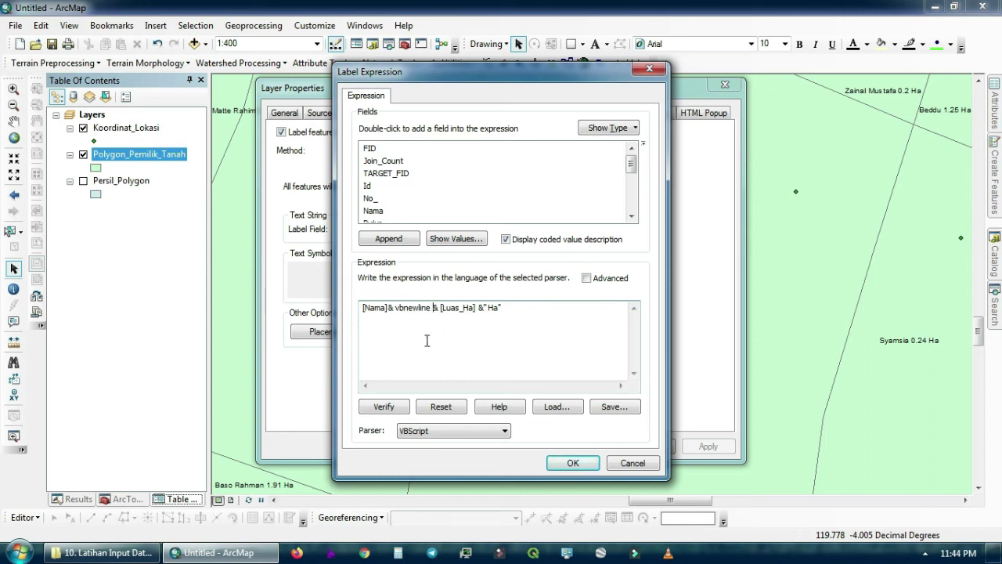
left_click(572, 463)
Increase the font size of the Polygon_Pemilik_Tanah labels, apply the label changes to the map and close the layer properties.
left_click(587, 267)
left_click(568, 321)
left_click(704, 447)
left_click(644, 448)
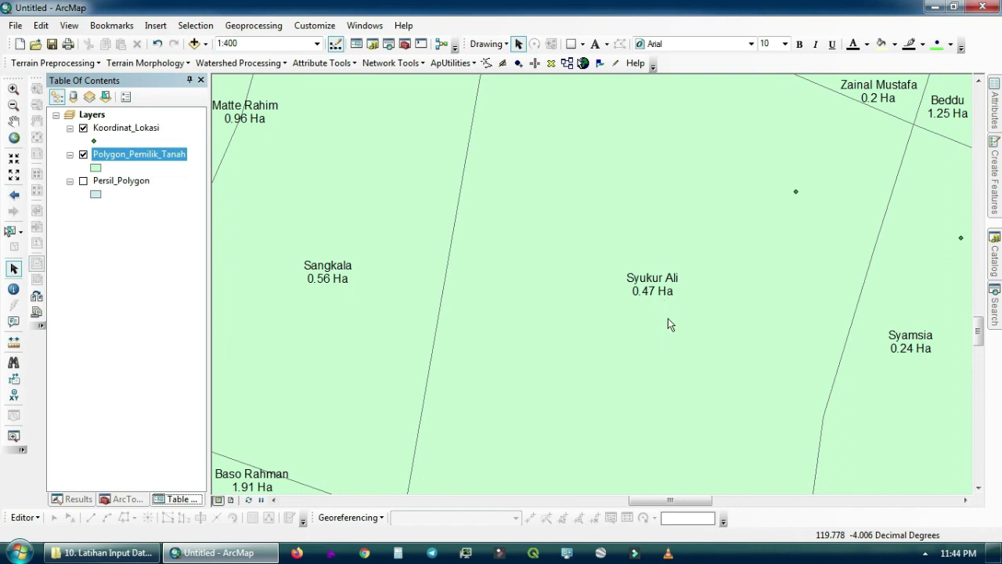
Examine the two-line owner and area labels across the parcels at a 1:2,000 scale.
scroll(666, 328, "up", 3)
scroll(666, 329, "up", 1)
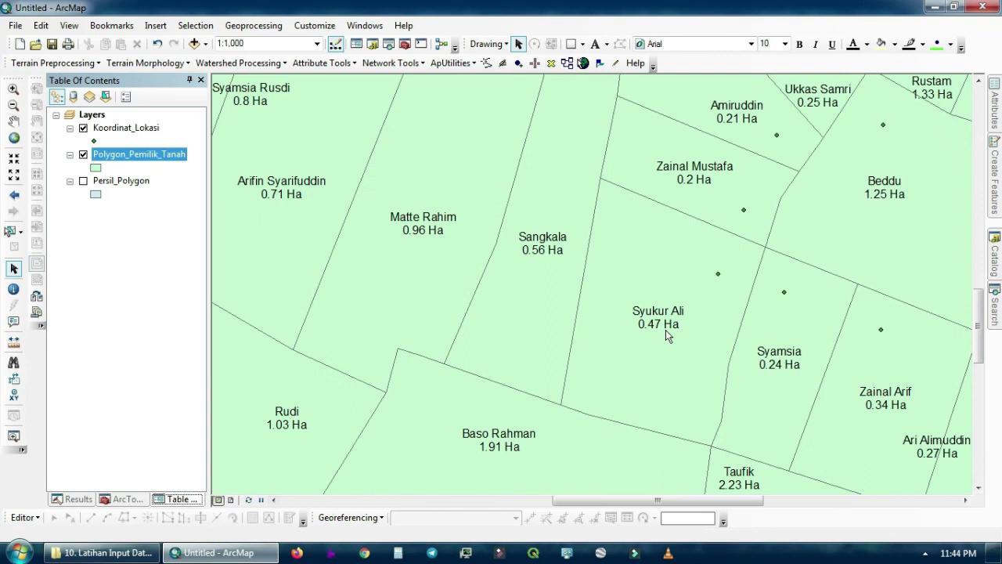
scroll(666, 330, "up", 3)
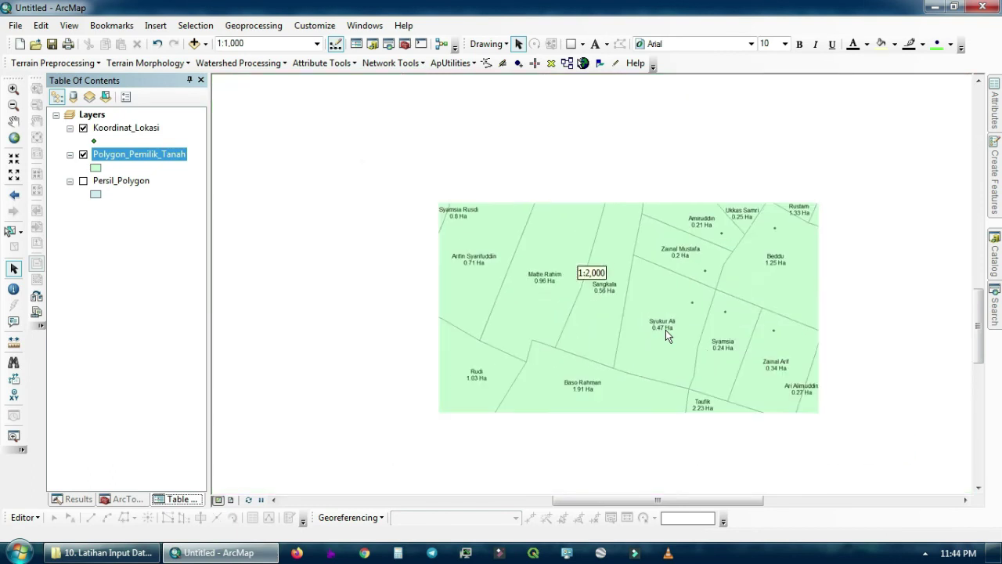
left_click(16, 125)
left_click_drag(342, 262, 601, 196)
left_click_drag(620, 338, 443, 260)
left_click_drag(665, 302, 502, 300)
left_click_drag(554, 217, 679, 332)
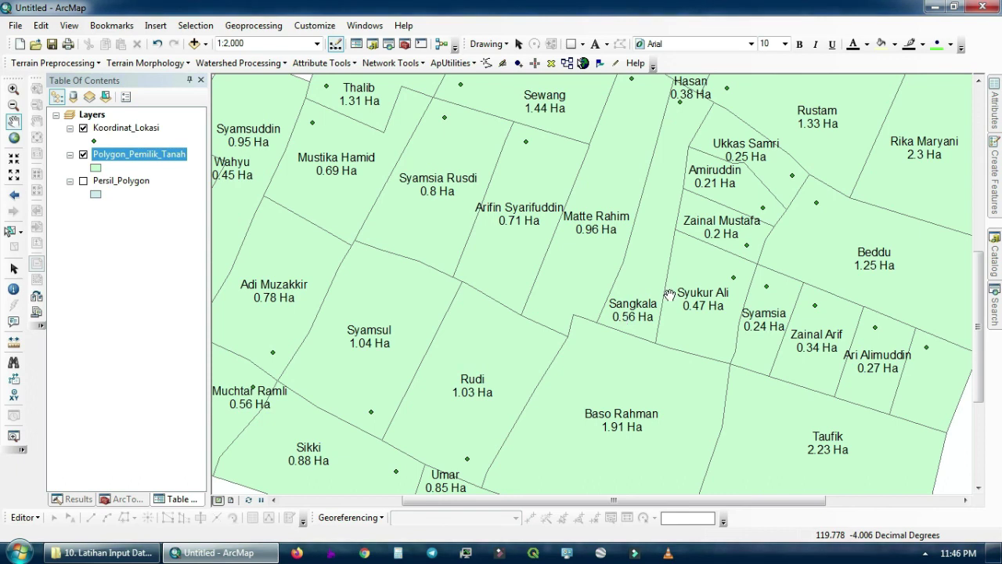
Minimize the map window and the 10. Latihan Input Data Koordinat folder window to show the desktop.
left_click(934, 7)
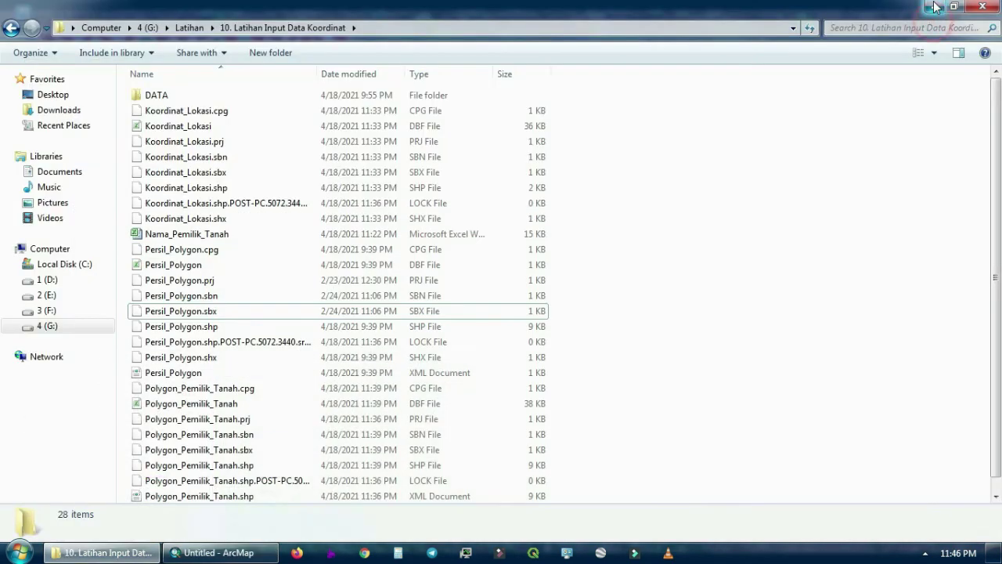
left_click(934, 7)
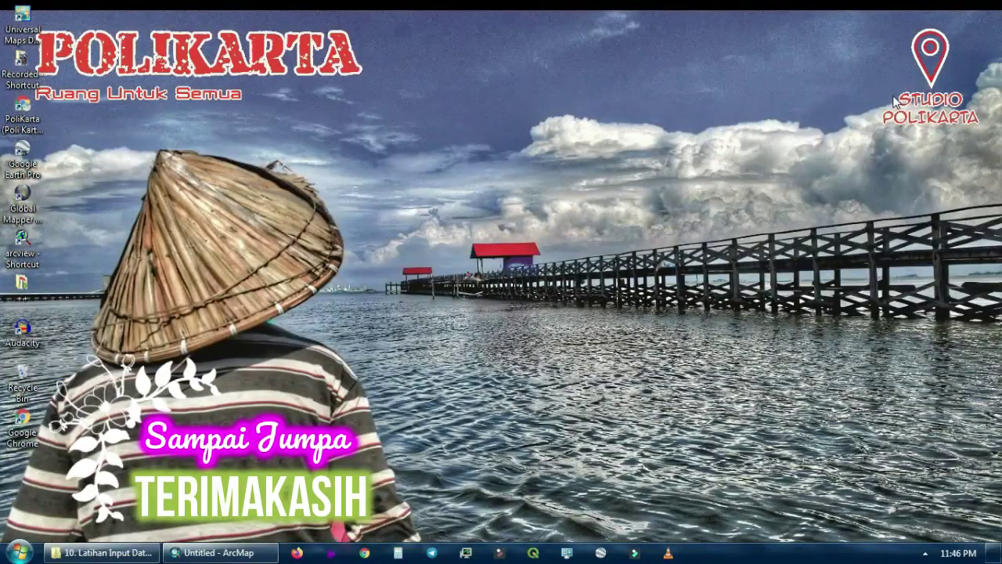